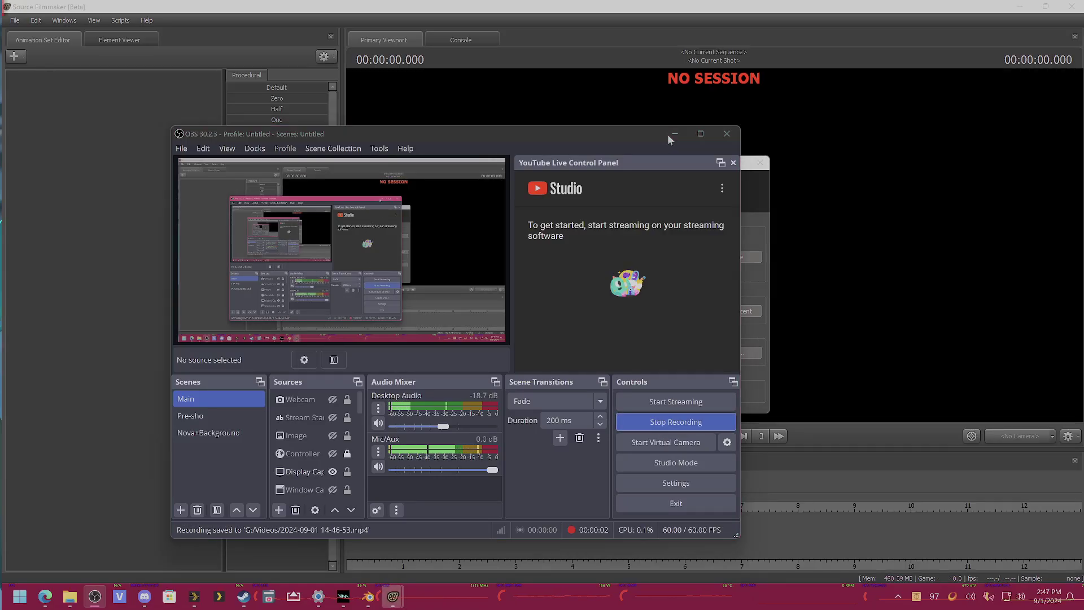
# Move the recorder window aside and create the Nova Sad1 session in Source Filmmaker
pyautogui.click(672, 134)
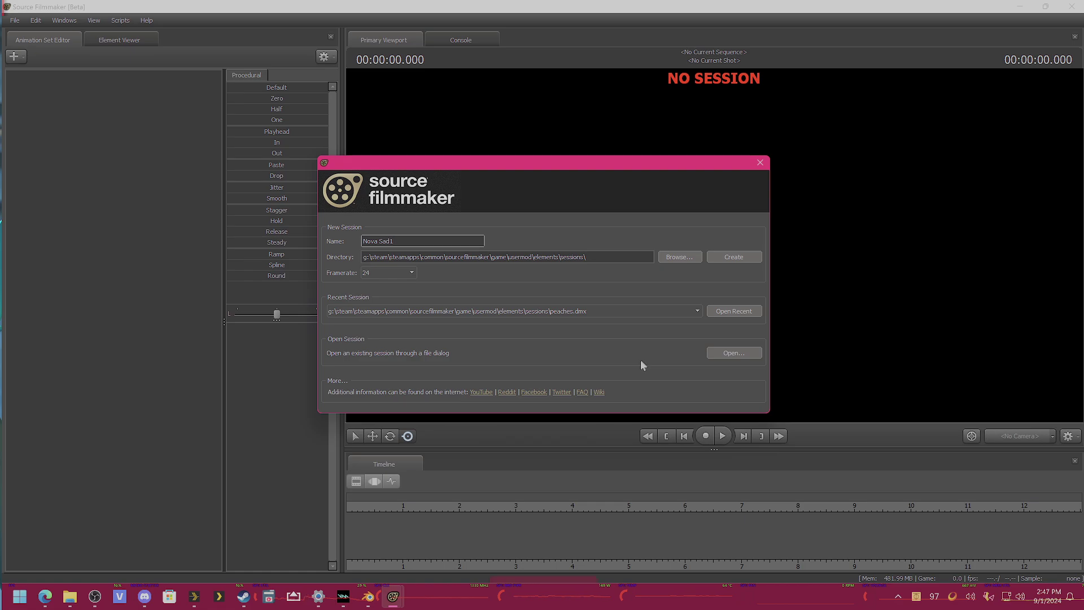
pyautogui.press('XF86AudioLowerVolume')
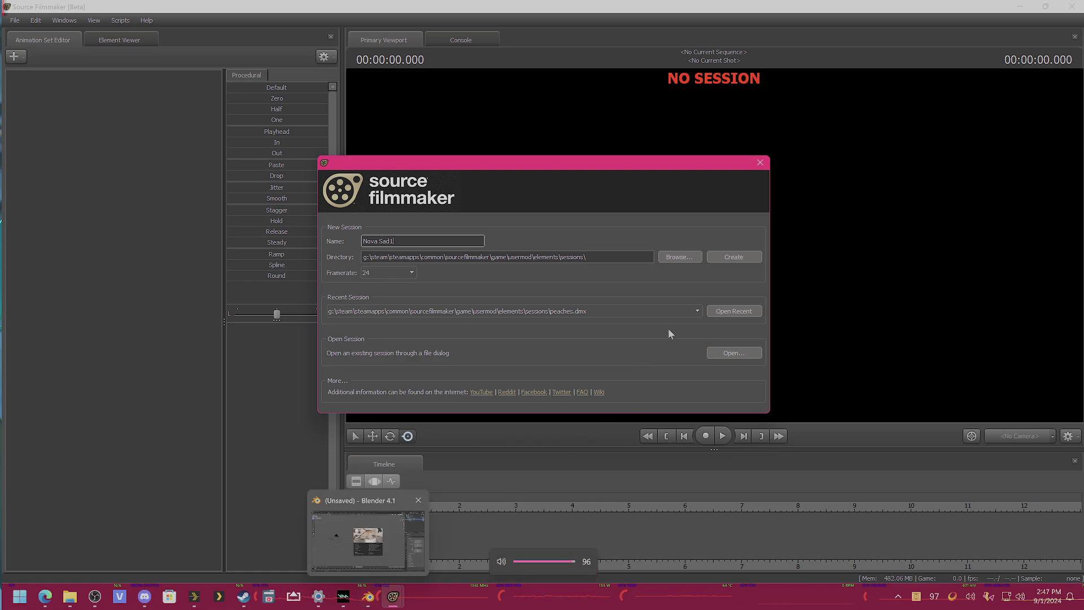
pyautogui.click(726, 258)
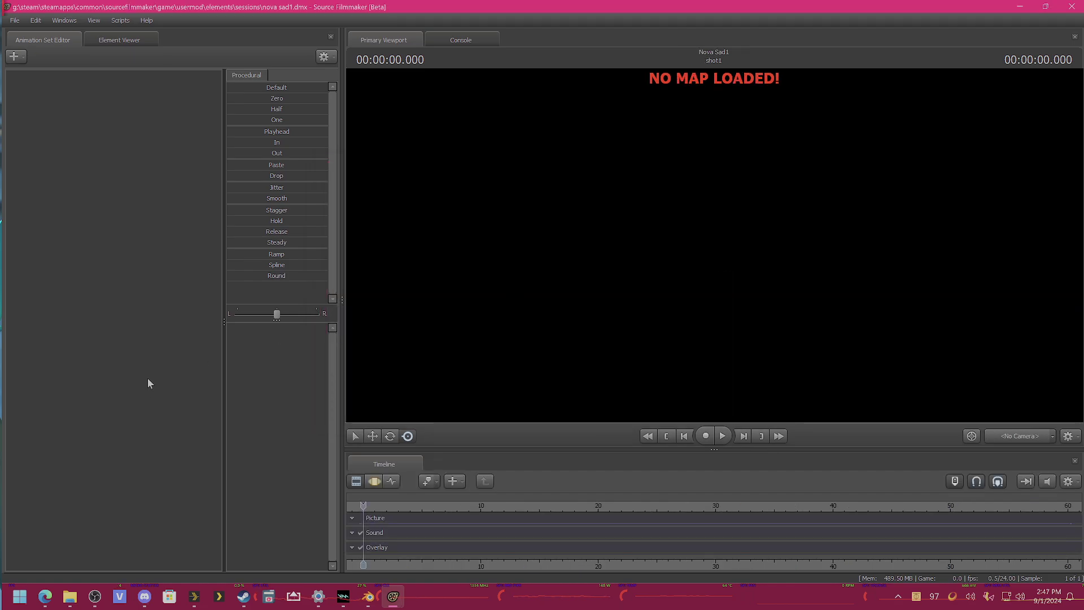
# Add hobkinredux\nova5.mdl to the session as a new animation set, nova51
pyautogui.rightClick(226, 373)
pyautogui.click(237, 404)
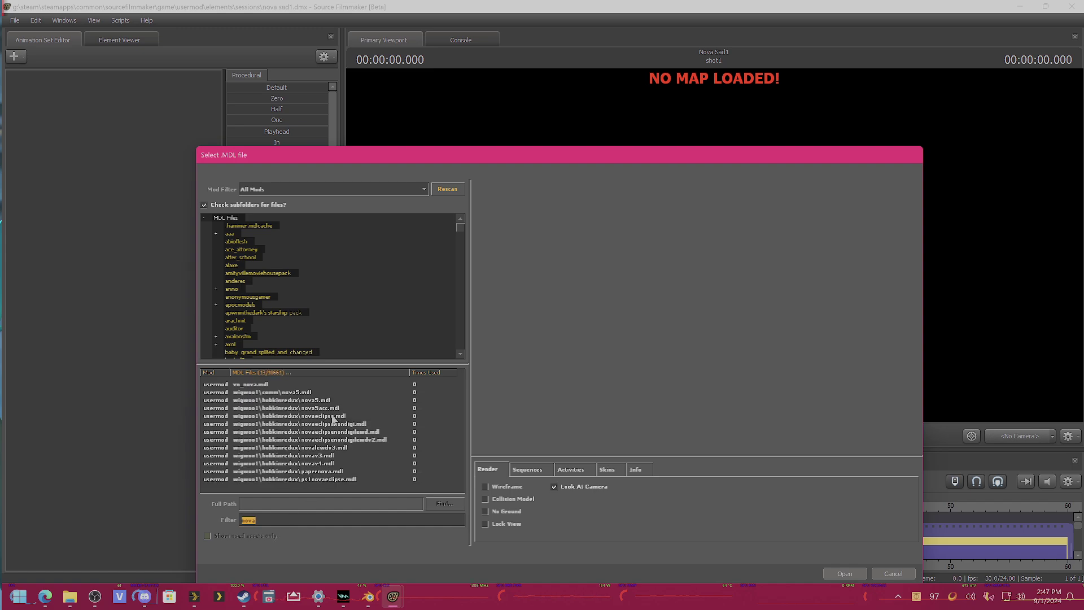
pyautogui.click(317, 392)
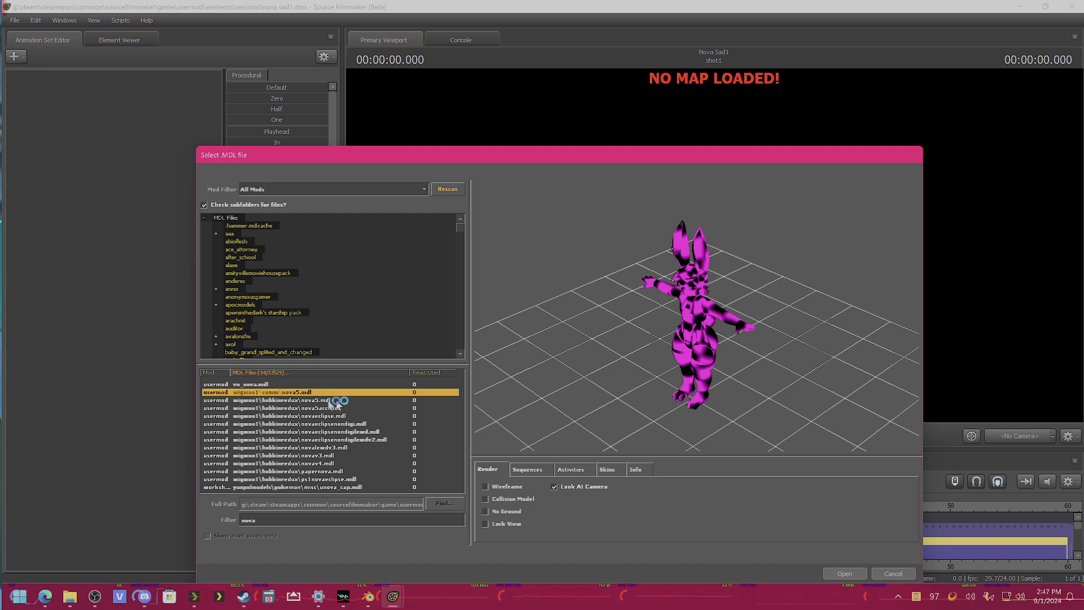
pyautogui.click(317, 400)
pyautogui.click(841, 573)
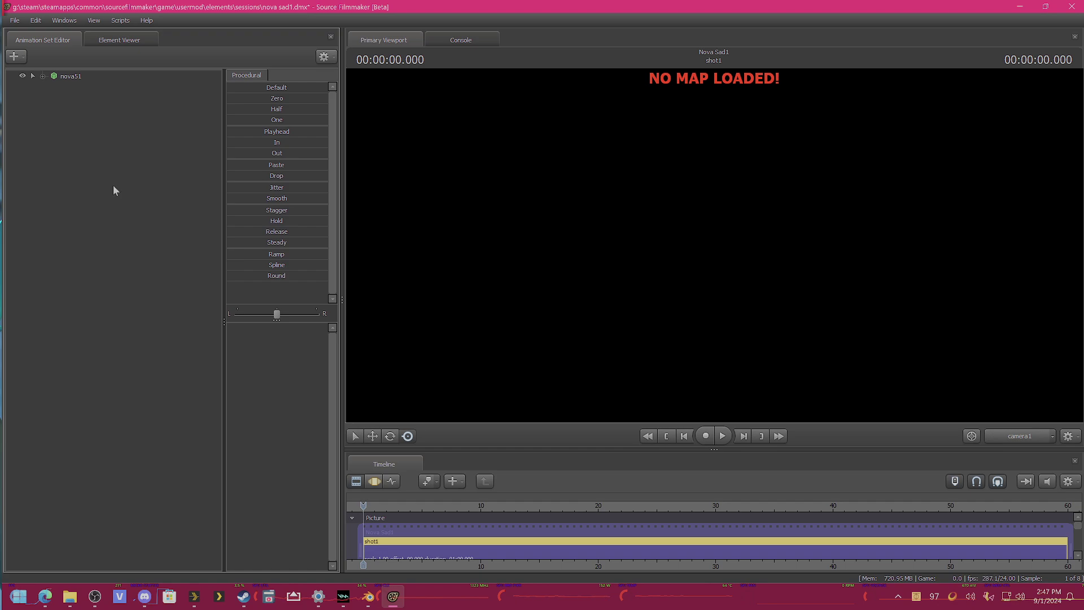
# Inspect the nova51 model element and select its modelName file path
pyautogui.rightClick(72, 79)
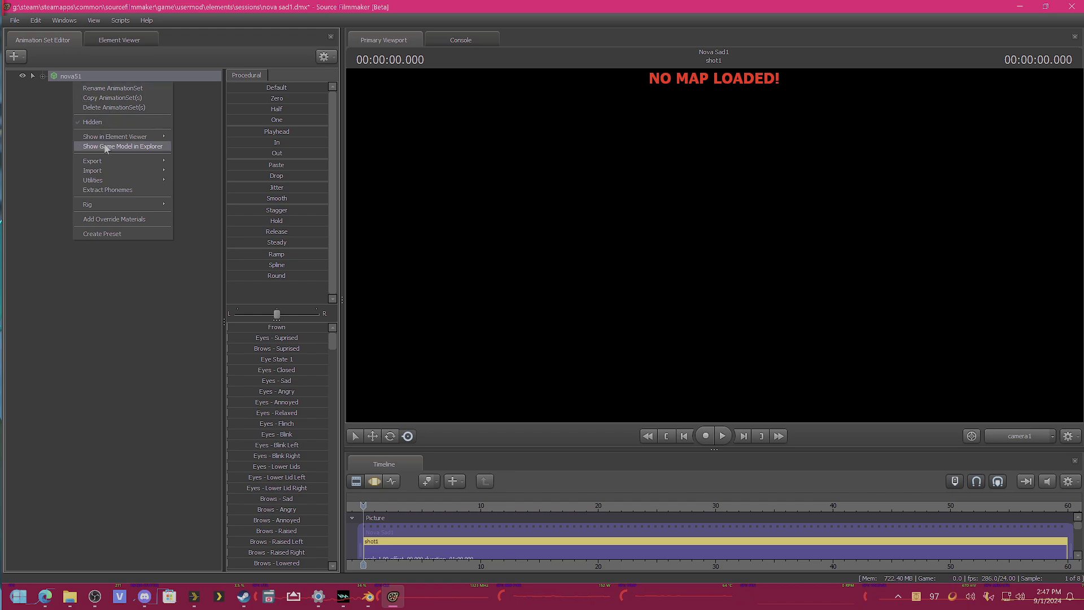
pyautogui.moveTo(122, 140)
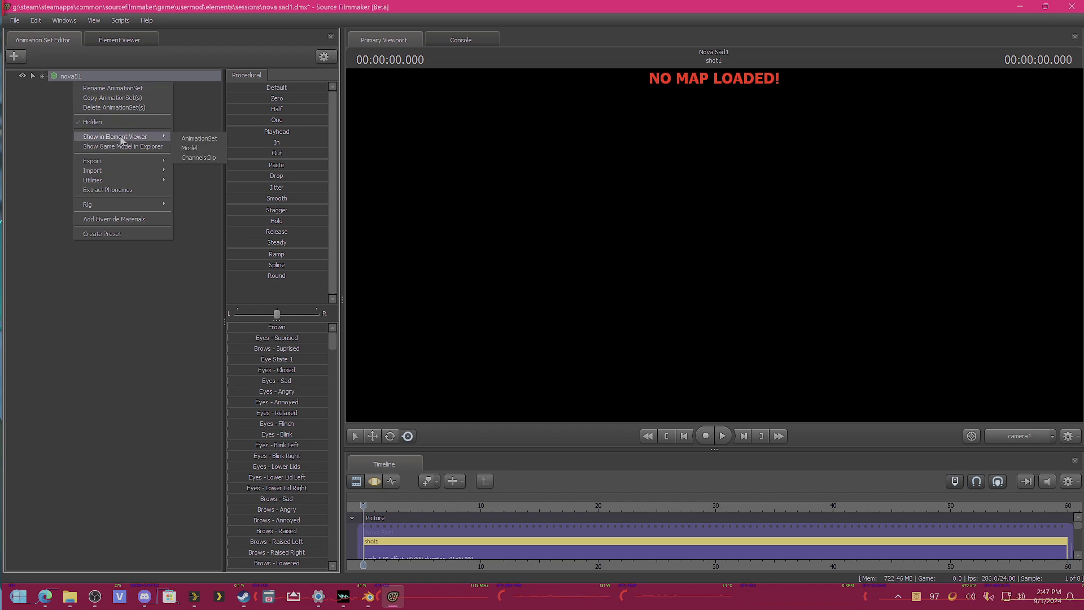
pyautogui.click(190, 149)
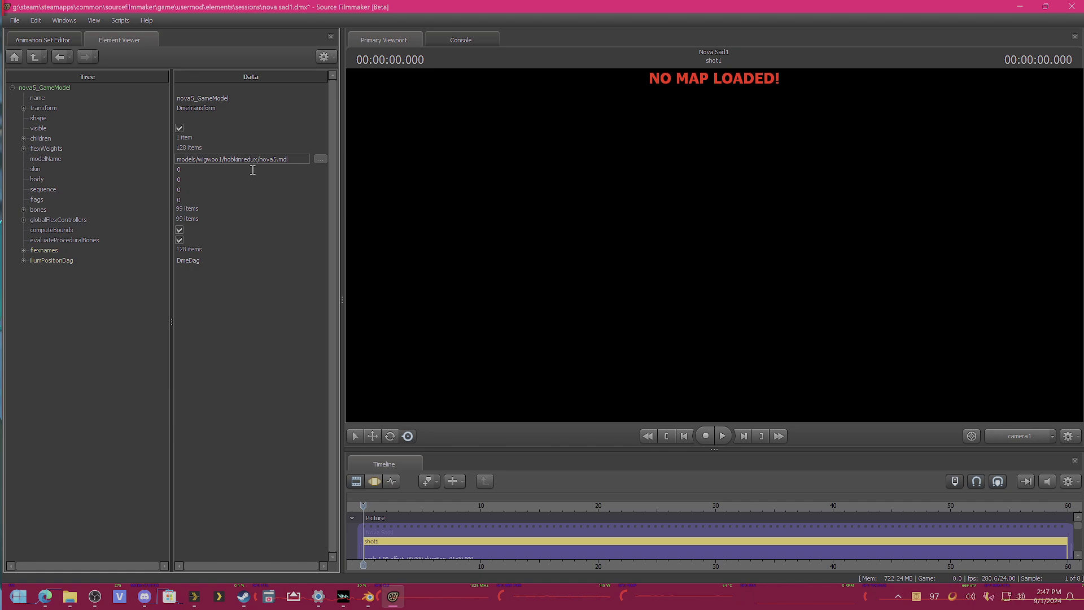
pyautogui.click(164, 158)
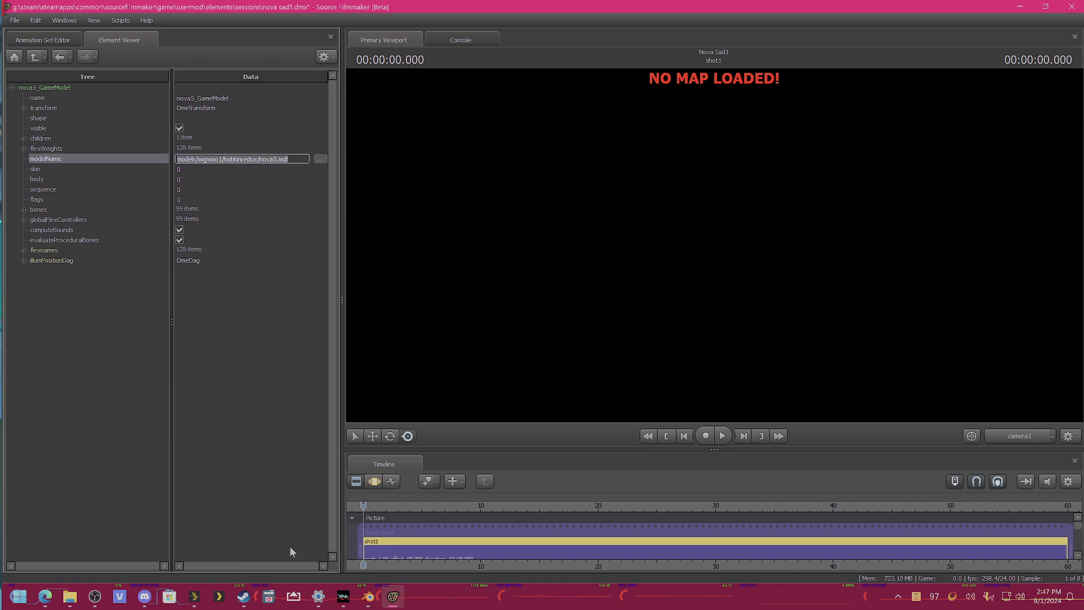
# In Blender, dismiss the welcome screen and box-select all default scene objects
pyautogui.click(368, 605)
pyautogui.click(680, 124)
pyautogui.moveTo(568, 167); pyautogui.dragTo(226, 405)
# Delete Blender's default objects, then open the SourceIO 5.4.4 Linux hotfix release and grab SourceIO.zip
pyautogui.press('Delete')
pyautogui.click(44, 597)
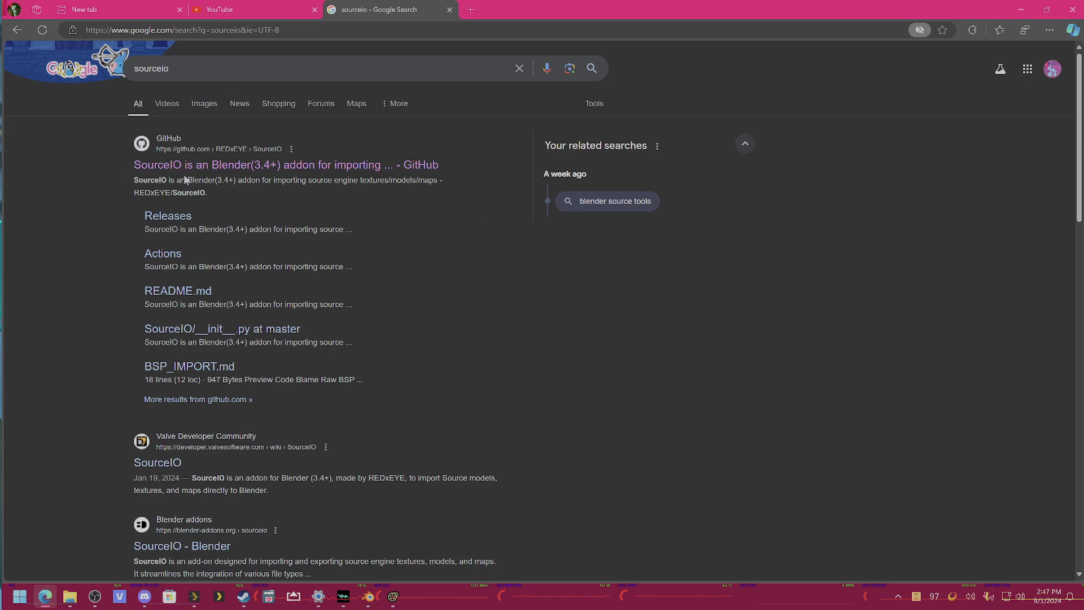
pyautogui.click(151, 169)
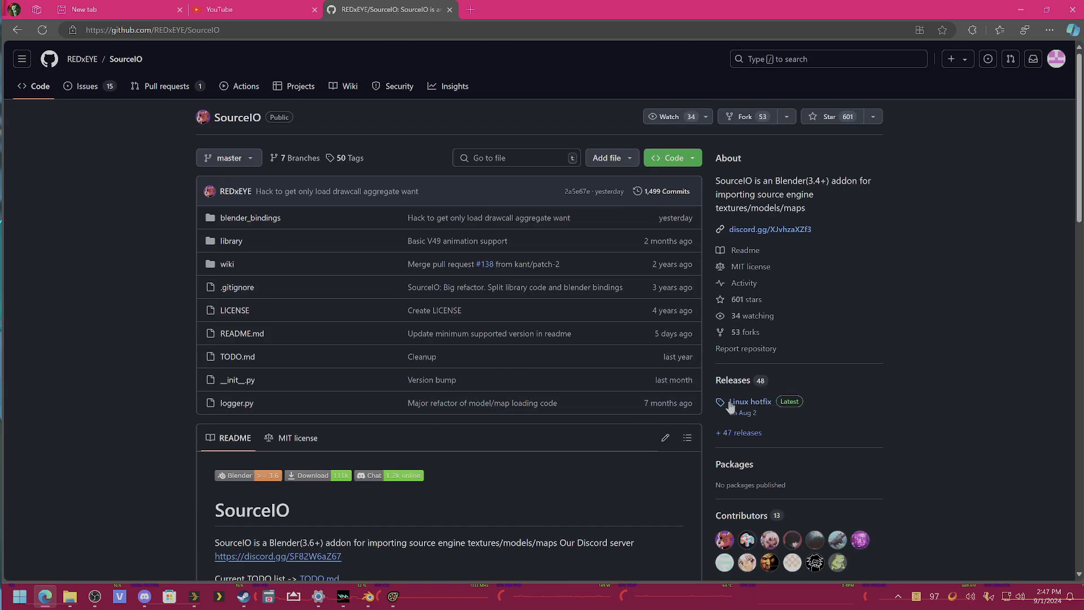
pyautogui.click(734, 402)
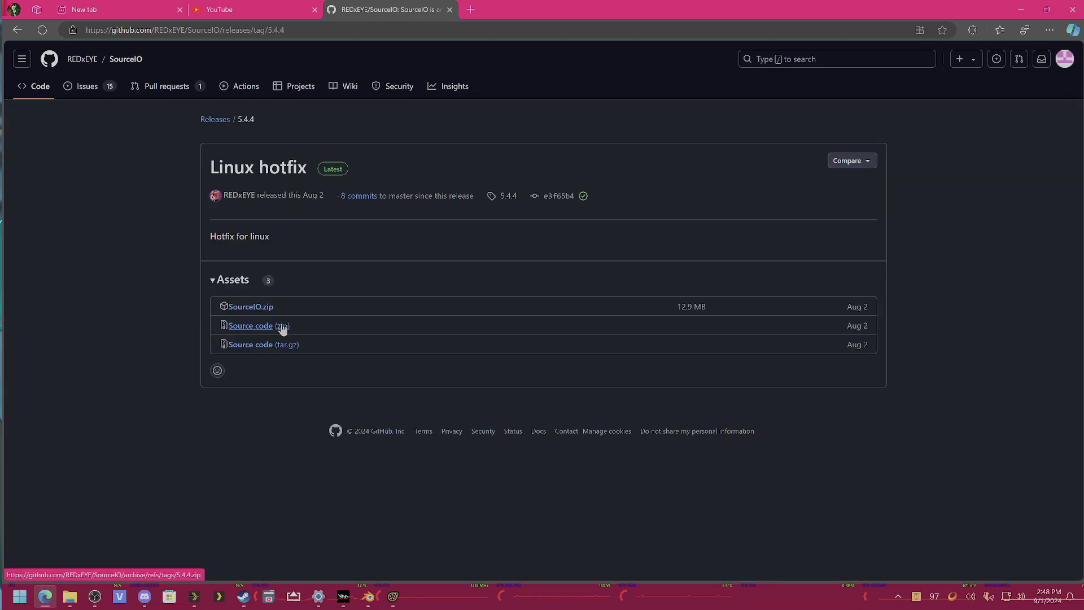
pyautogui.moveTo(254, 306); pyautogui.dragTo(318, 325)
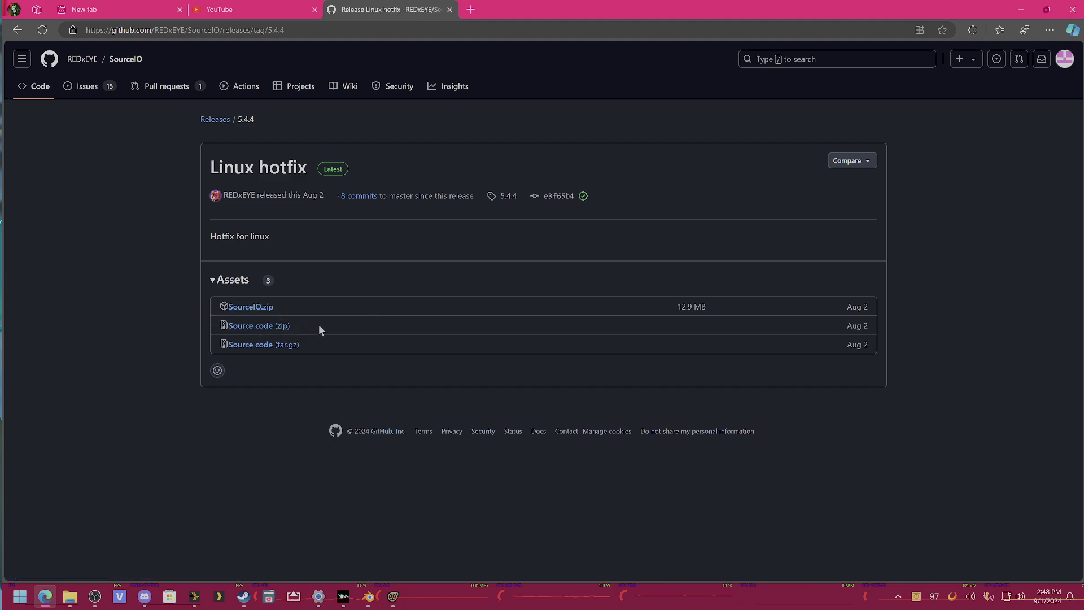
# Check Blender's import formats, then expand the enabled SourceIO 5.4.1 add-on in Add-ons preferences
pyautogui.click(1017, 8)
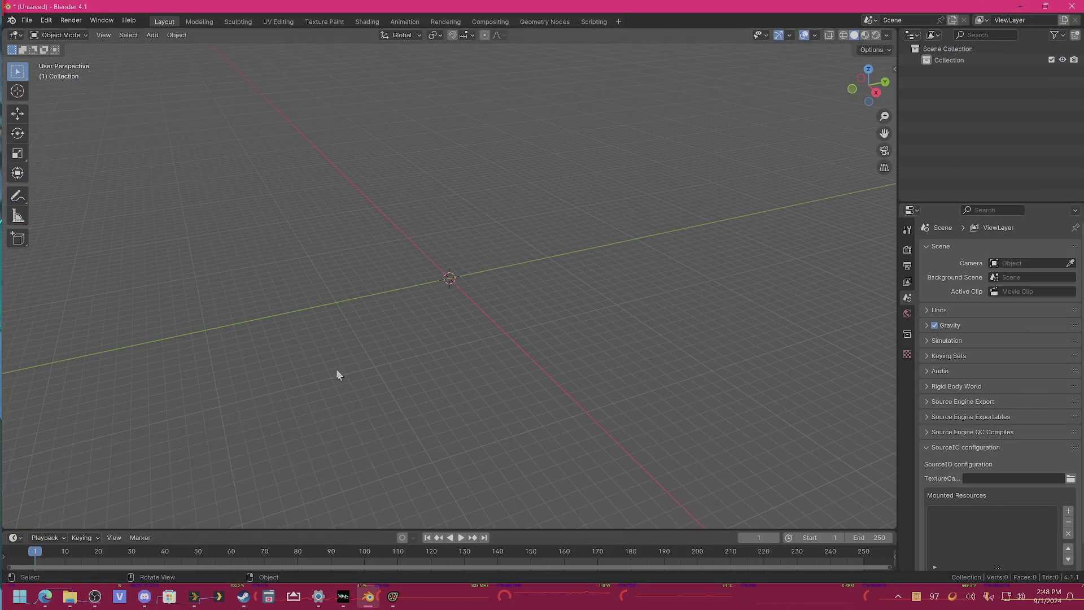
pyautogui.click(26, 21)
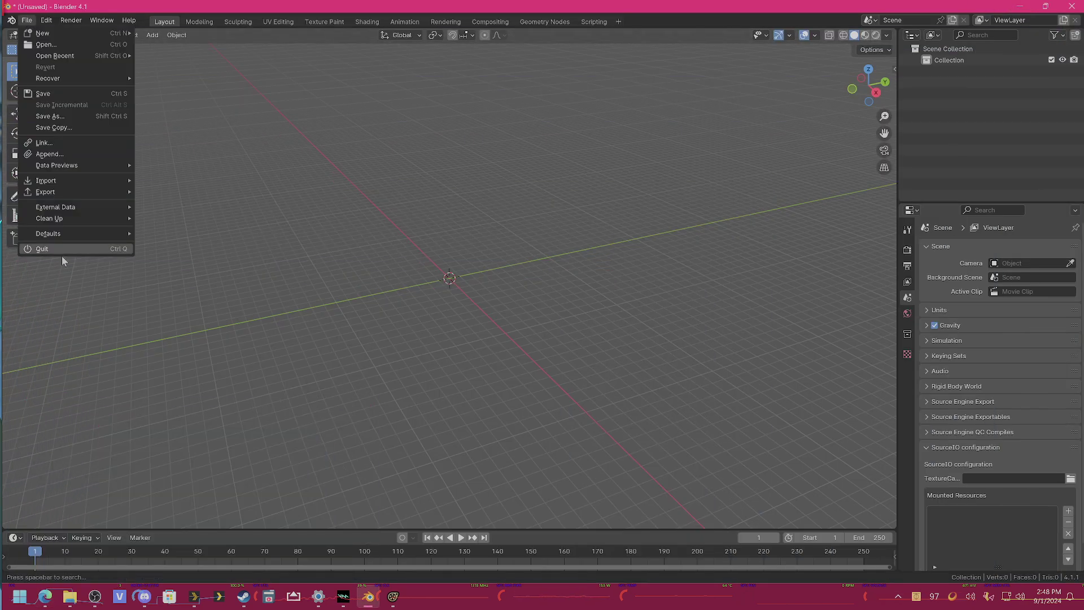
pyautogui.click(46, 19)
pyautogui.click(94, 166)
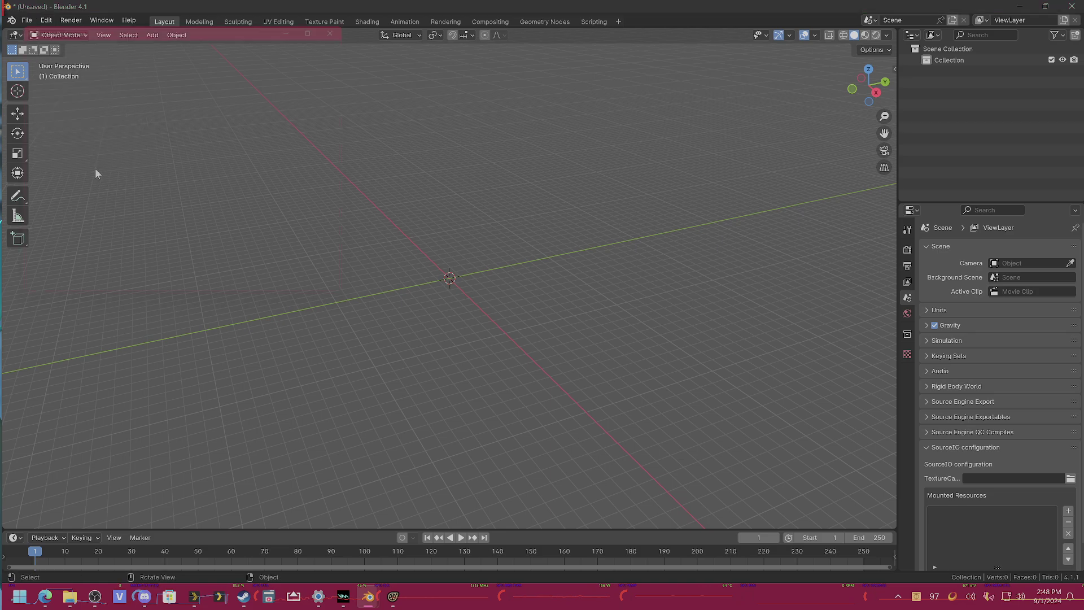
pyautogui.scroll(-20, 149, 145)
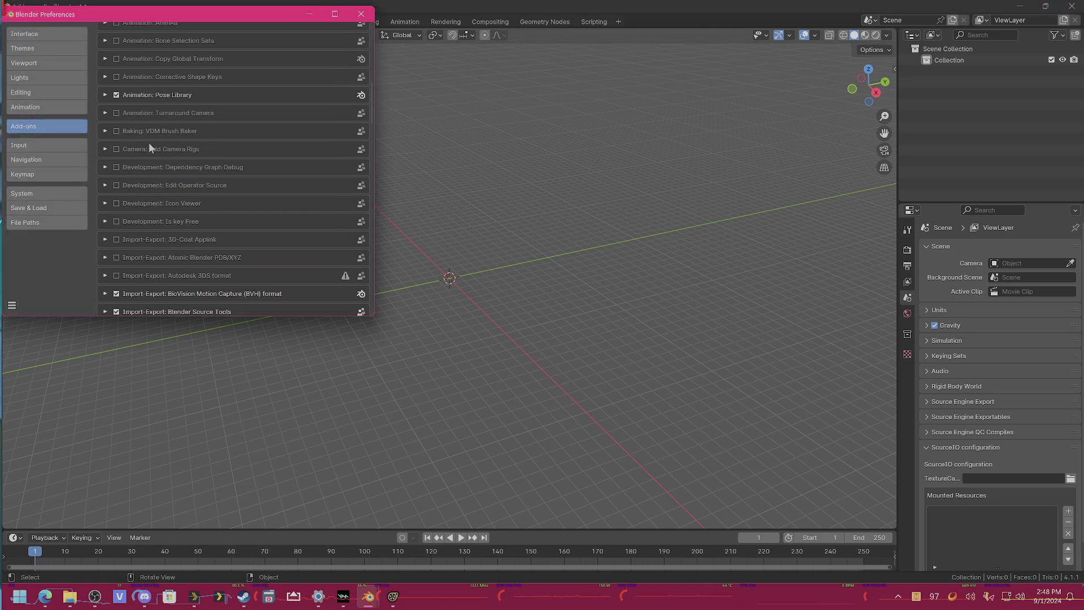
pyautogui.scroll(-3, 194, 88)
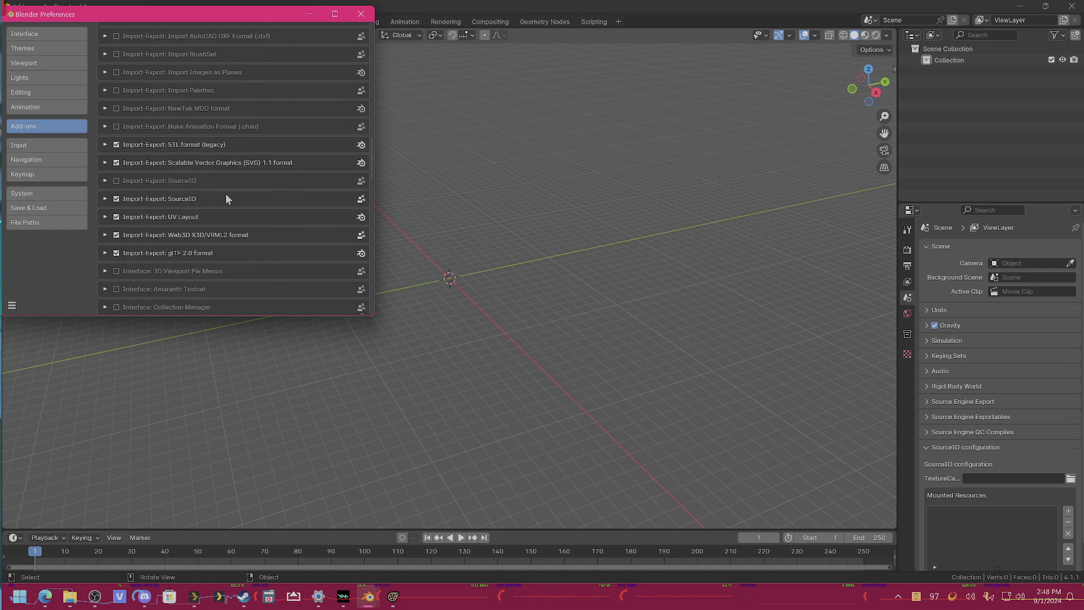
pyautogui.click(104, 199)
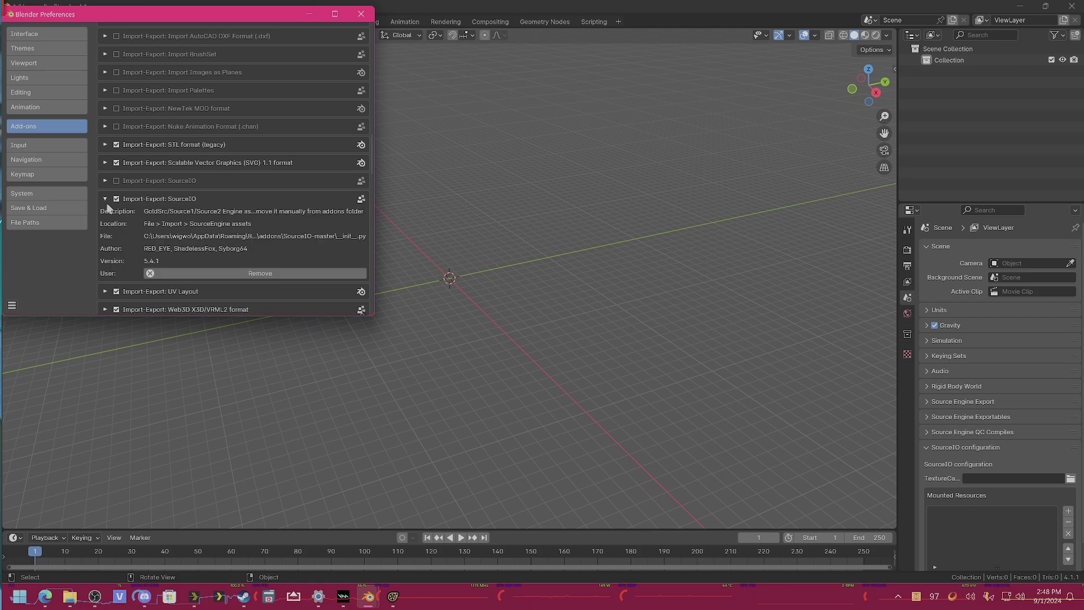
# Close preferences, start a Source Engine MDL import and jump to the usermod folder
pyautogui.click(360, 14)
pyautogui.click(26, 20)
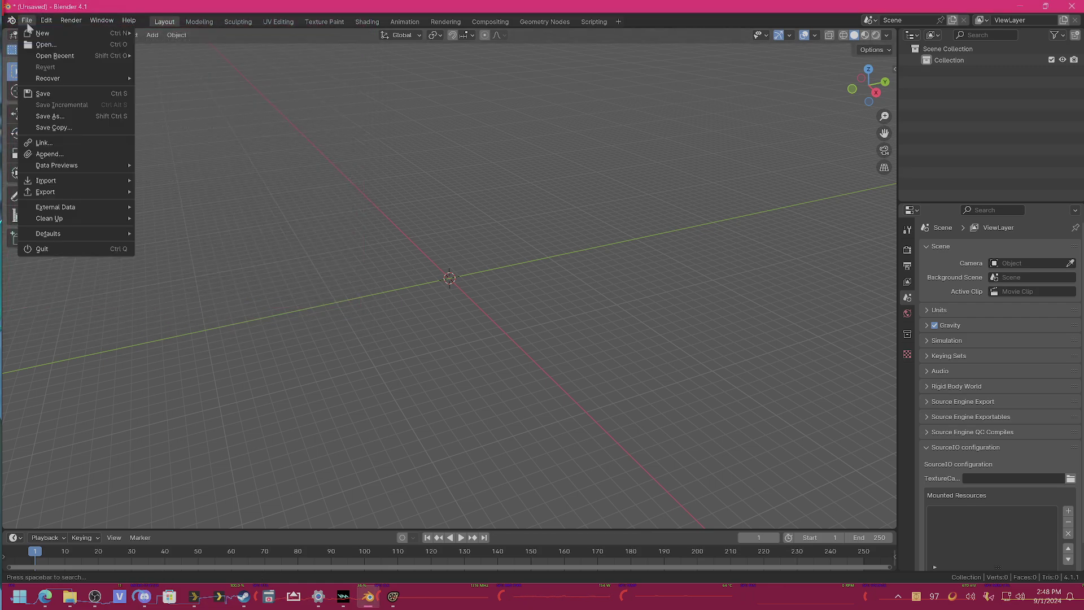
pyautogui.moveTo(98, 186)
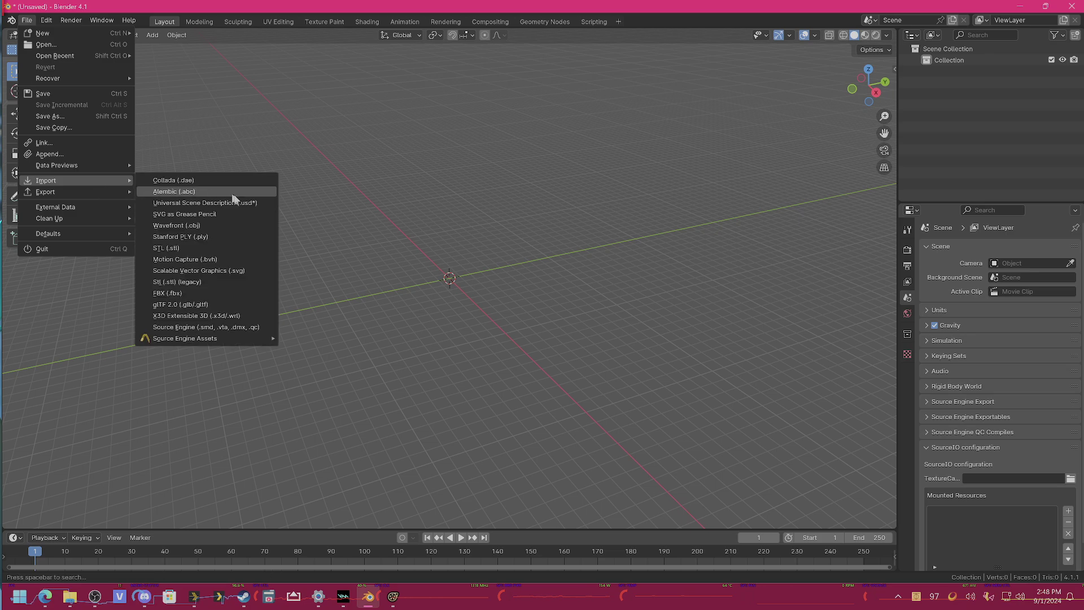
pyautogui.moveTo(217, 339)
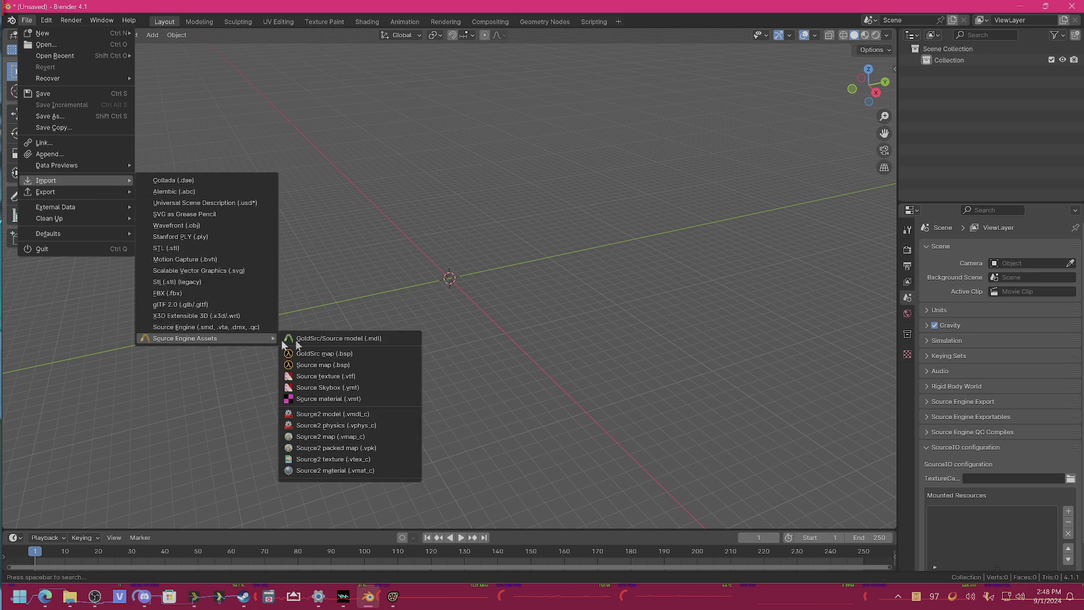
pyautogui.click(354, 339)
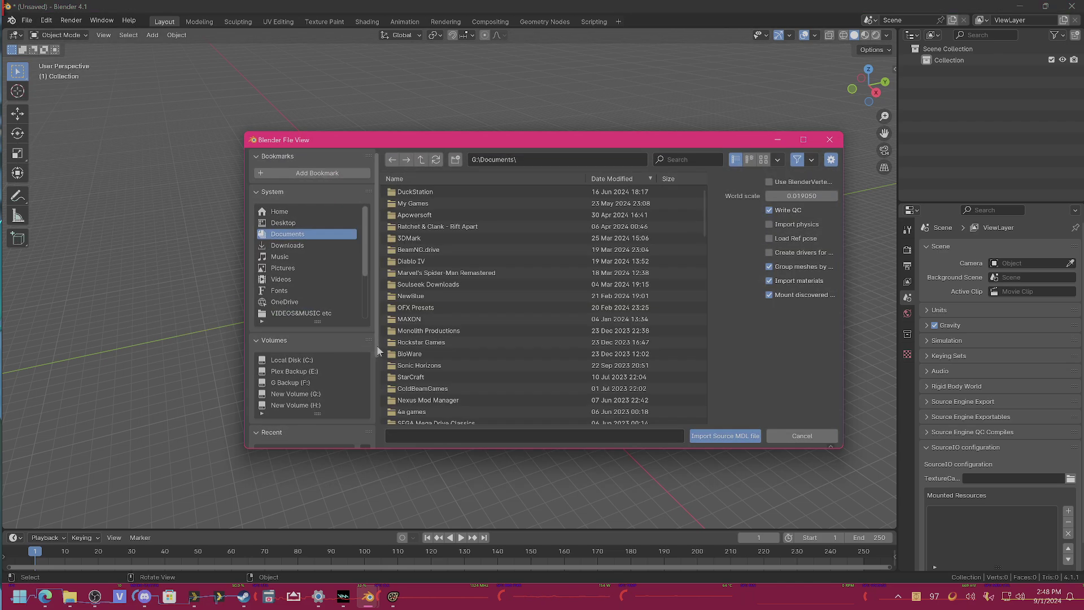
pyautogui.scroll(-3, 298, 288)
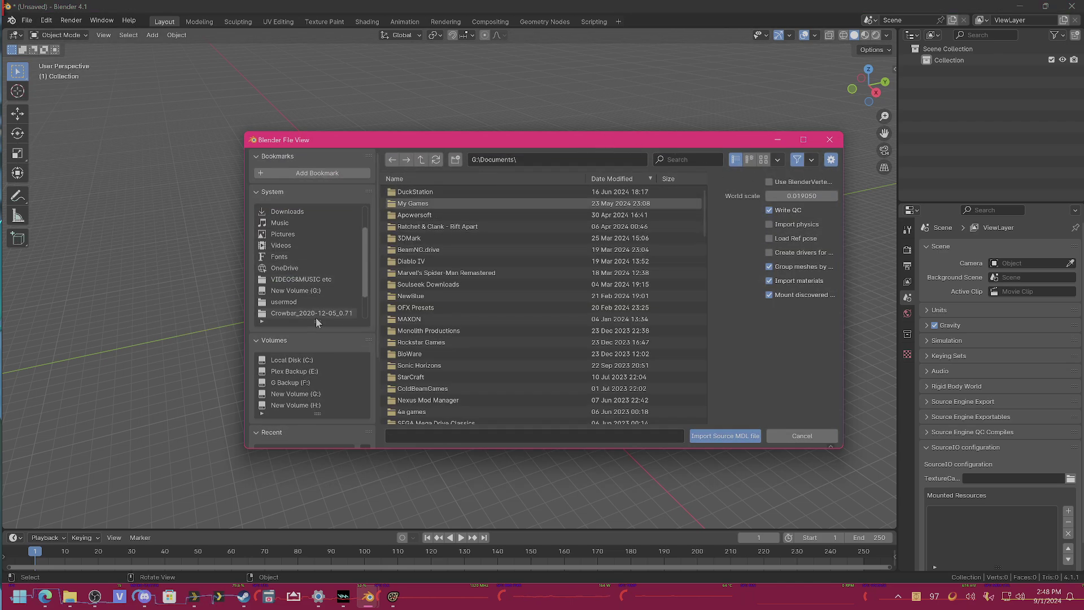
pyautogui.click(288, 302)
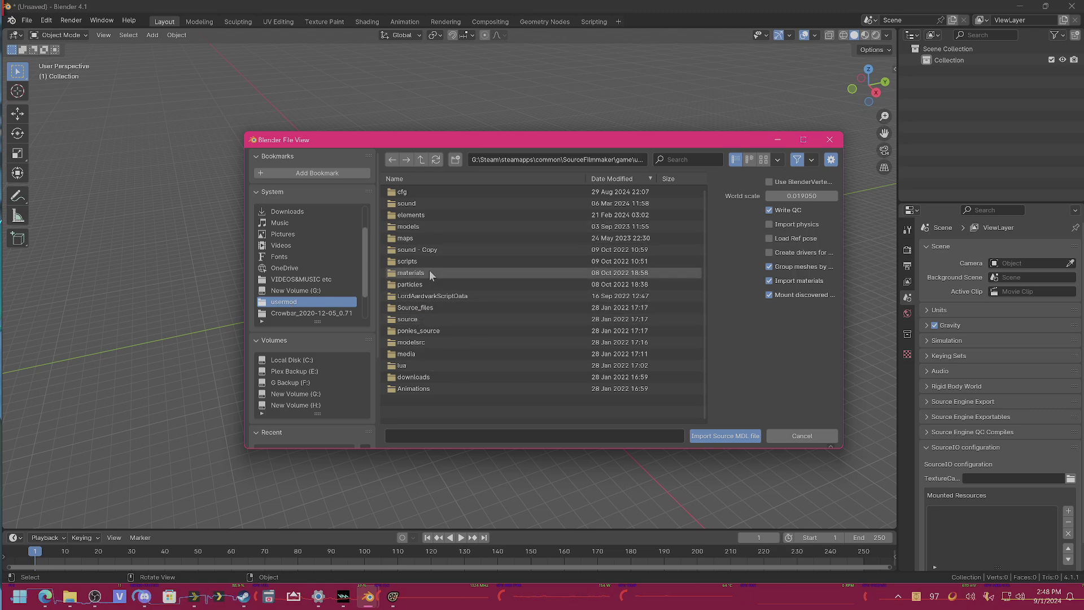
# Quit Source Filmmaker without saving changes
pyautogui.click(393, 596)
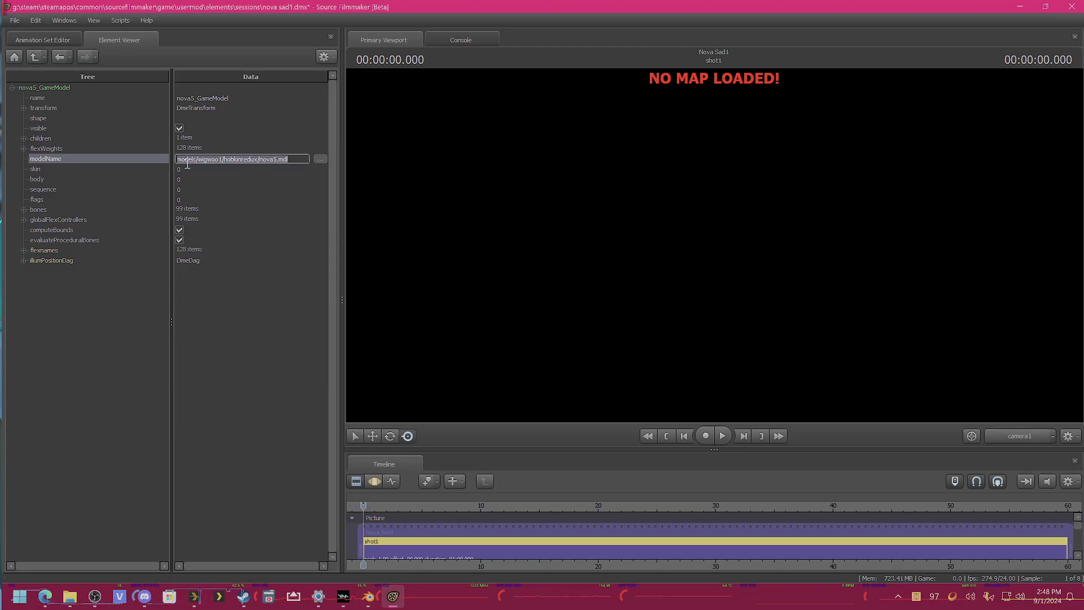
pyautogui.hotkey('alt', 'F4')
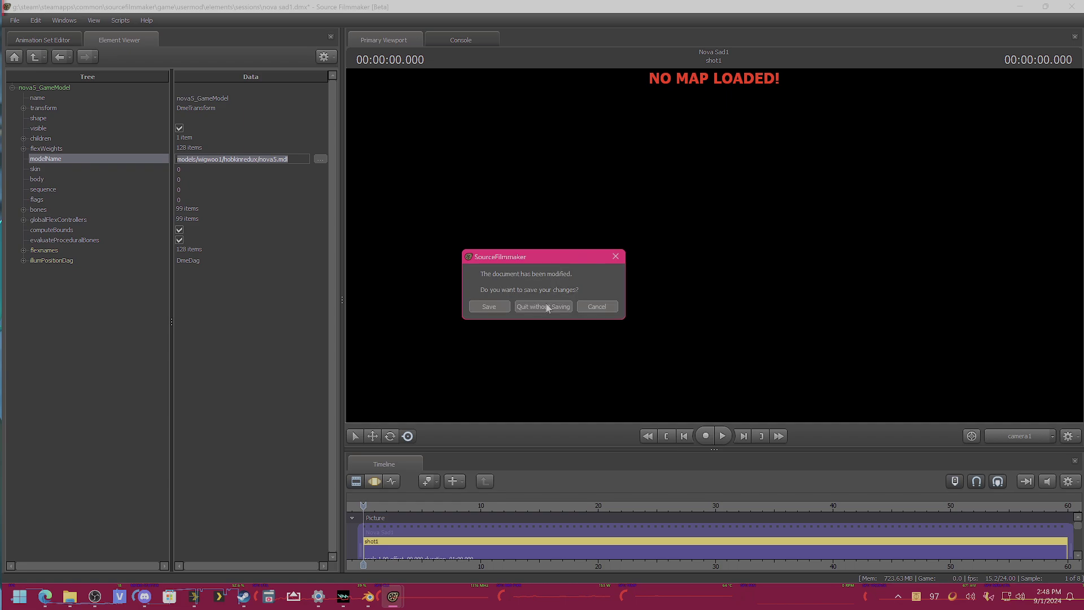
pyautogui.click(543, 305)
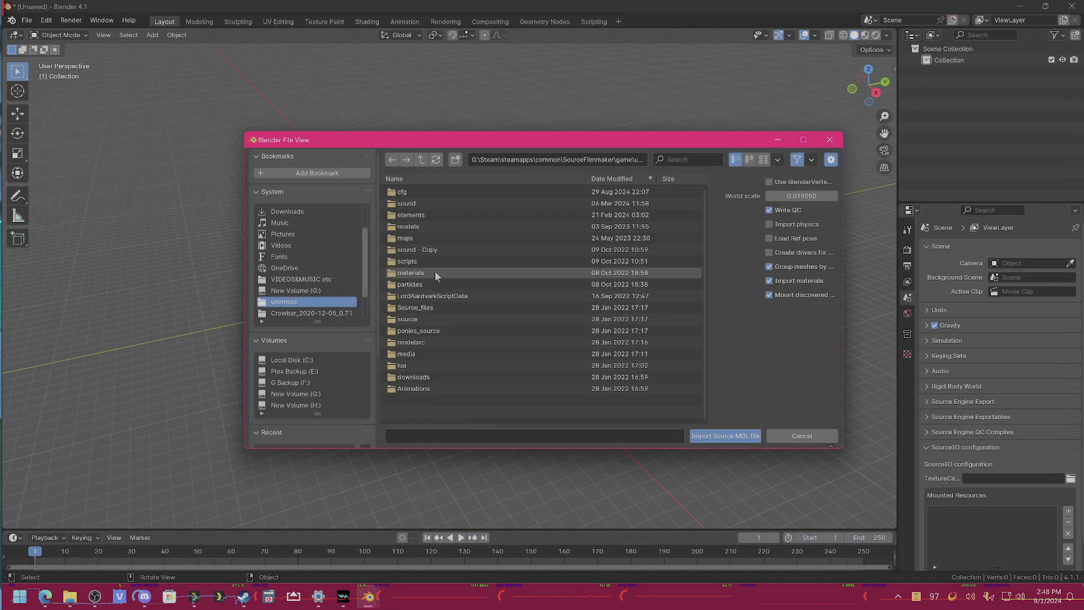
# Open the models folder and sort the file list by name
pyautogui.doubleClick(433, 228)
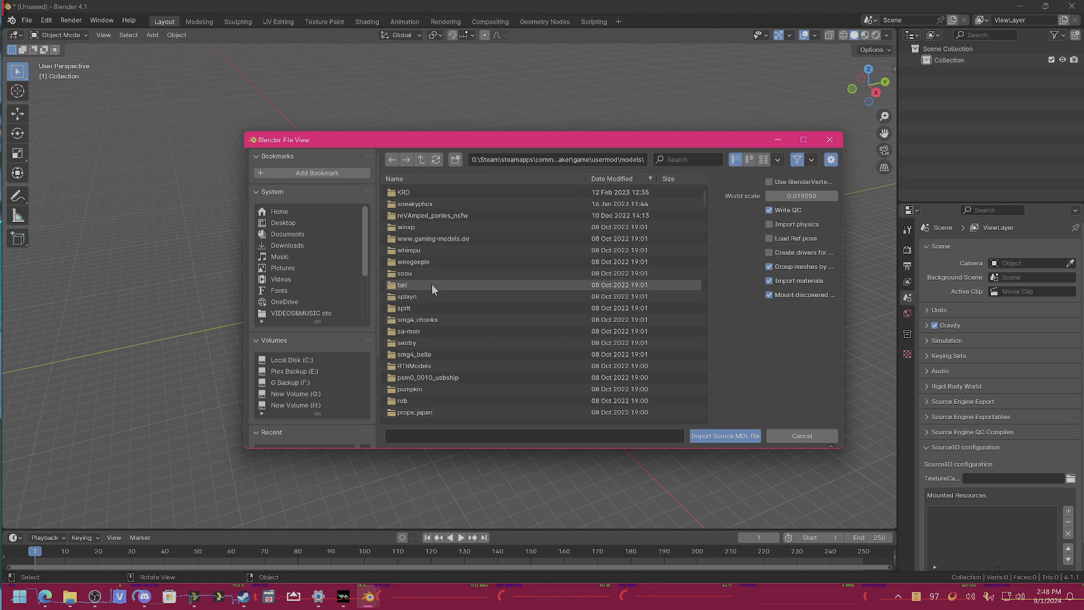
pyautogui.scroll(-15, 438, 288)
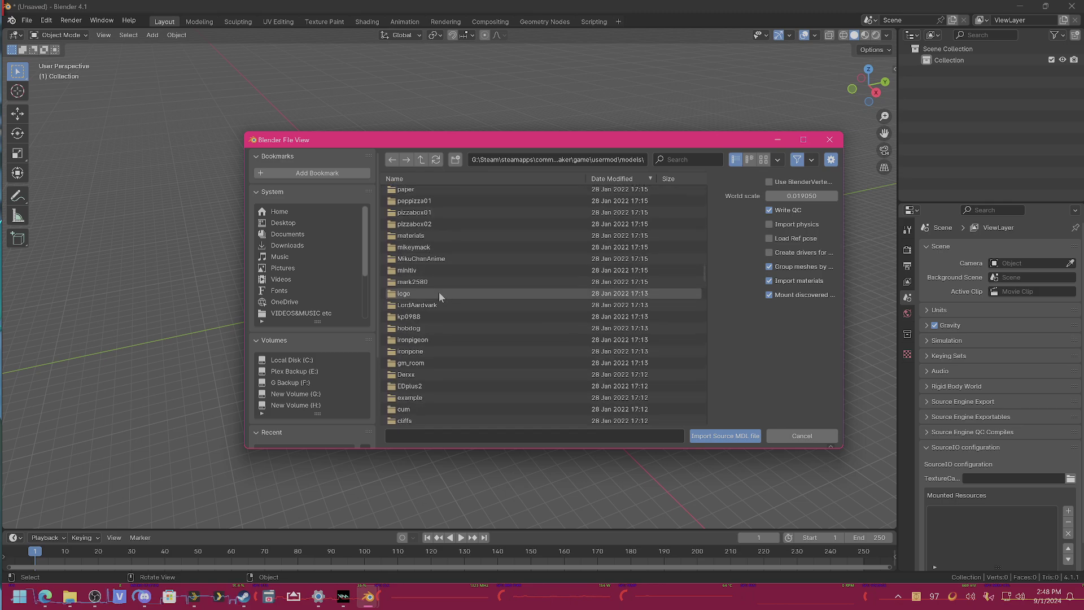
pyautogui.scroll(-5, 439, 292)
pyautogui.scroll(-6, 405, 297)
pyautogui.scroll(10, 571, 333)
pyautogui.scroll(5, 406, 294)
pyautogui.click(486, 178)
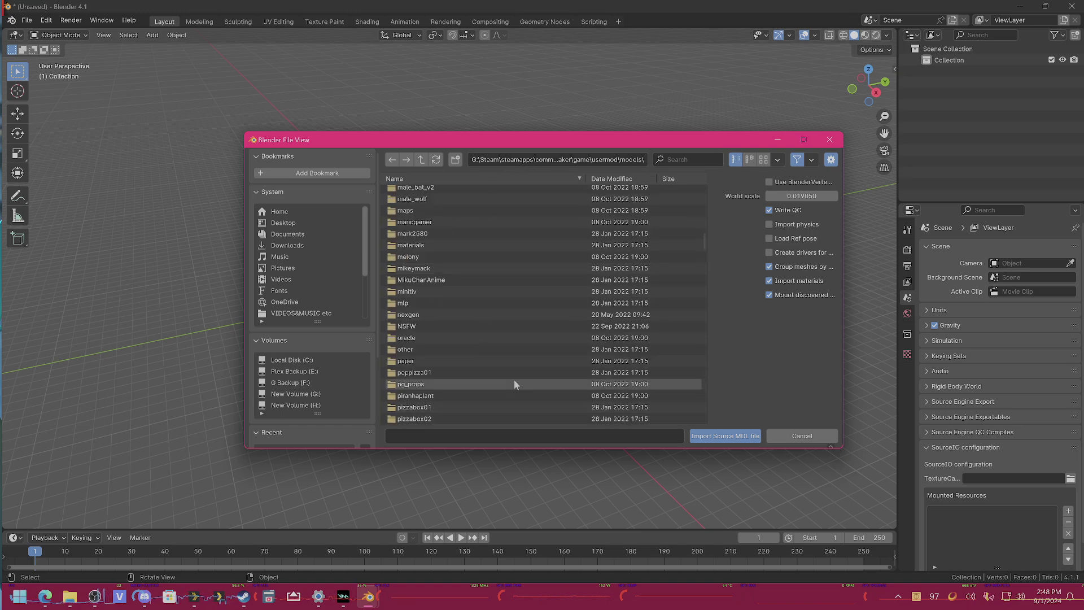
# Pick wigwoo1\hobkinredux\nova5.mdl and set the world scale to 1
pyautogui.scroll(-15, 512, 379)
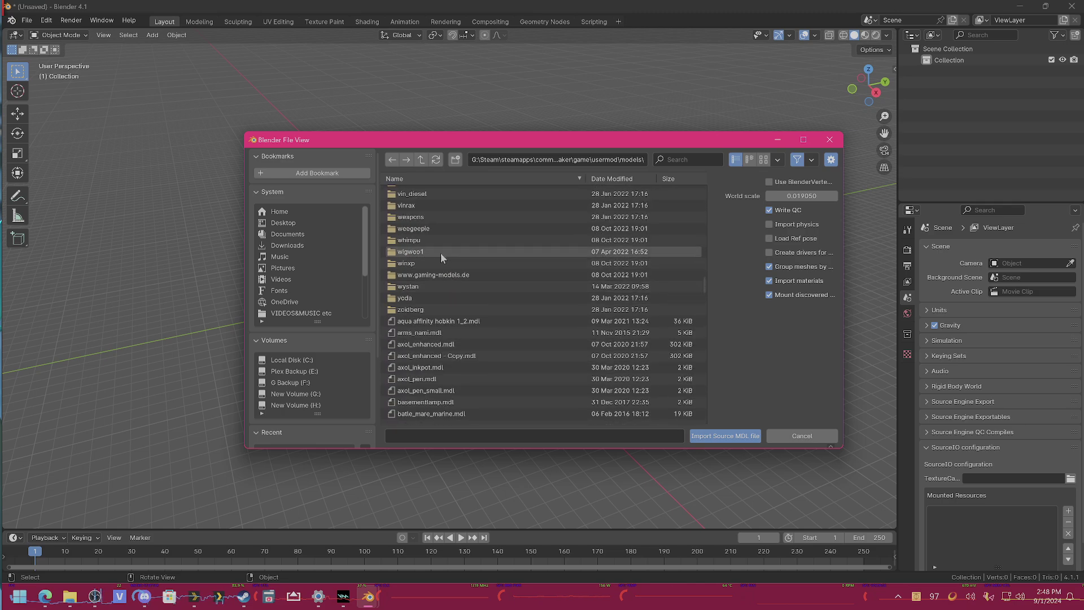
pyautogui.click(440, 251)
pyautogui.click(439, 248)
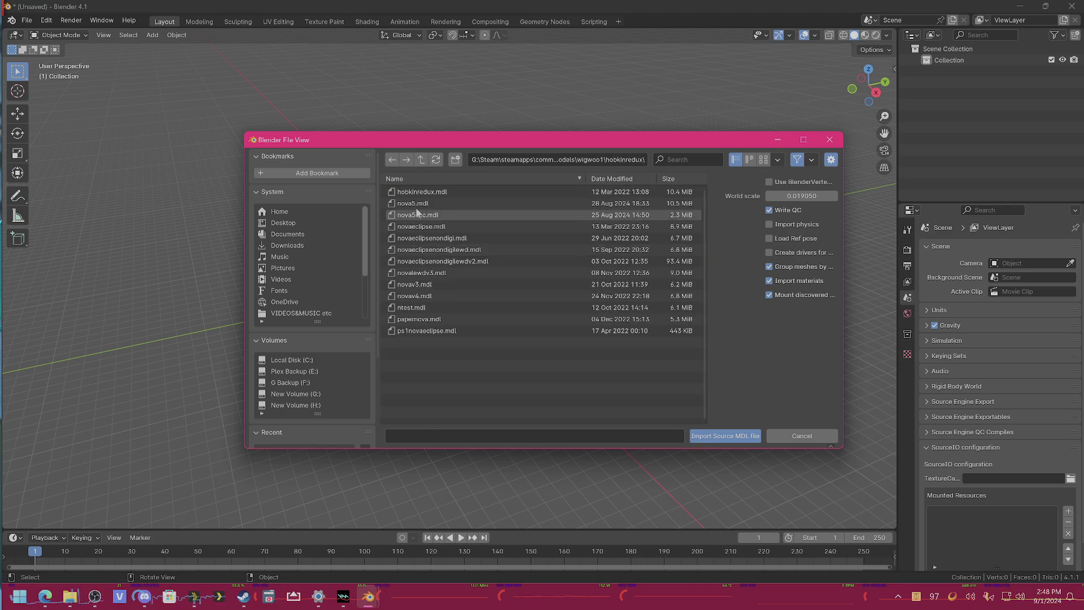
pyautogui.click(471, 203)
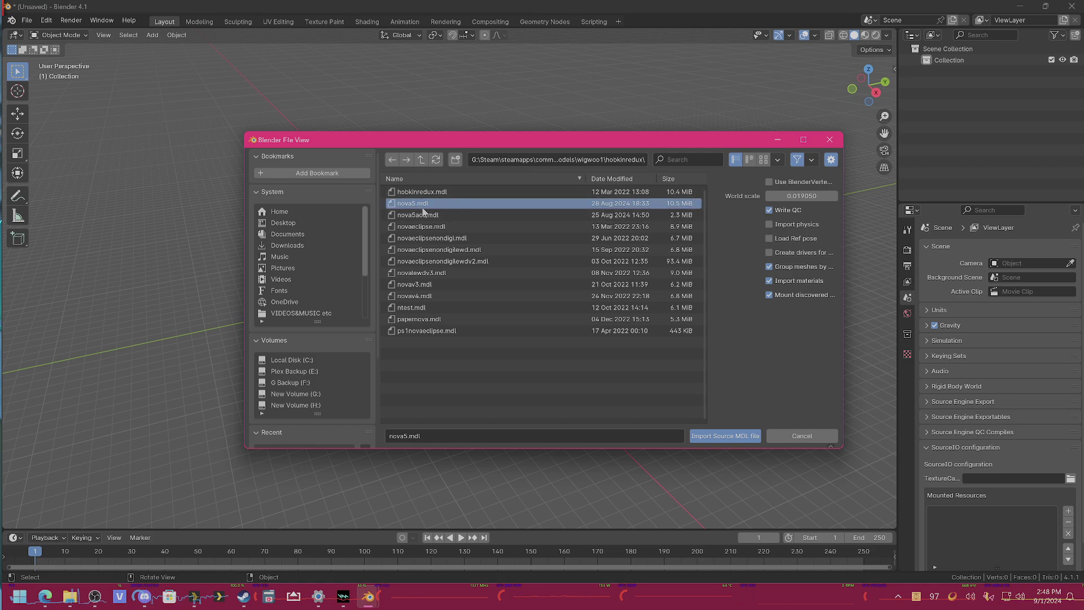
pyautogui.click(801, 196)
pyautogui.write('1')
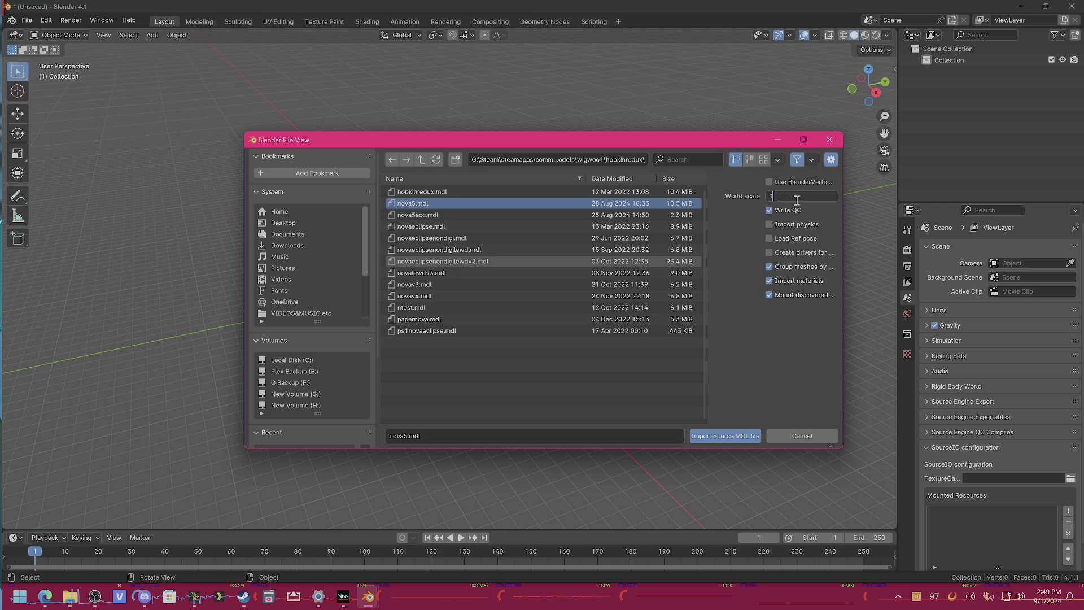
pyautogui.press('Return')
# Import nova5, frame it, switch to Material Preview shading and orbit to a front view
pyautogui.click(721, 433)
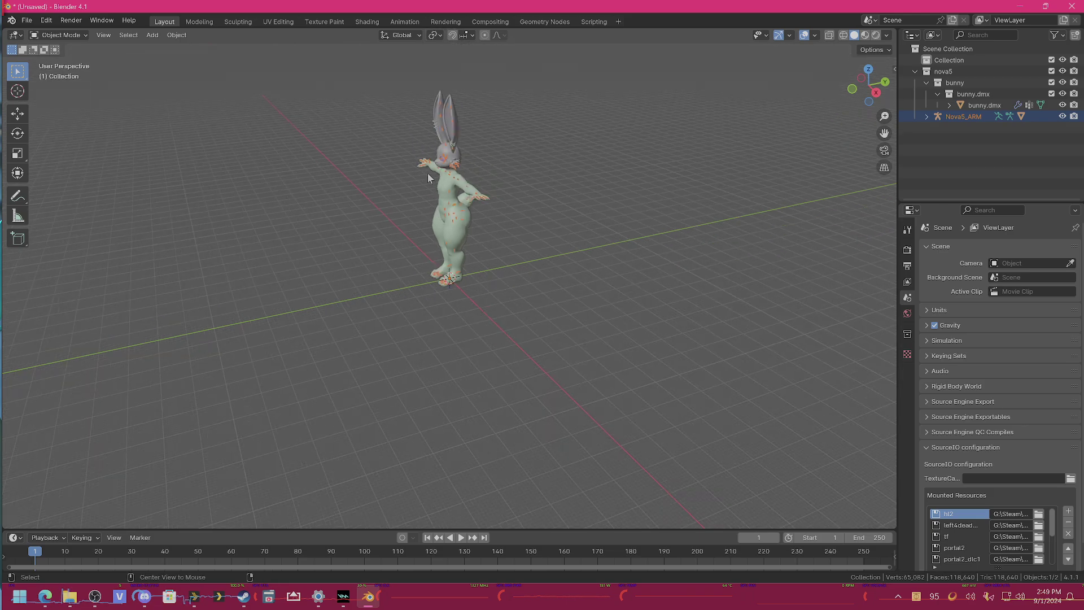
pyautogui.press('KP_Decimal')
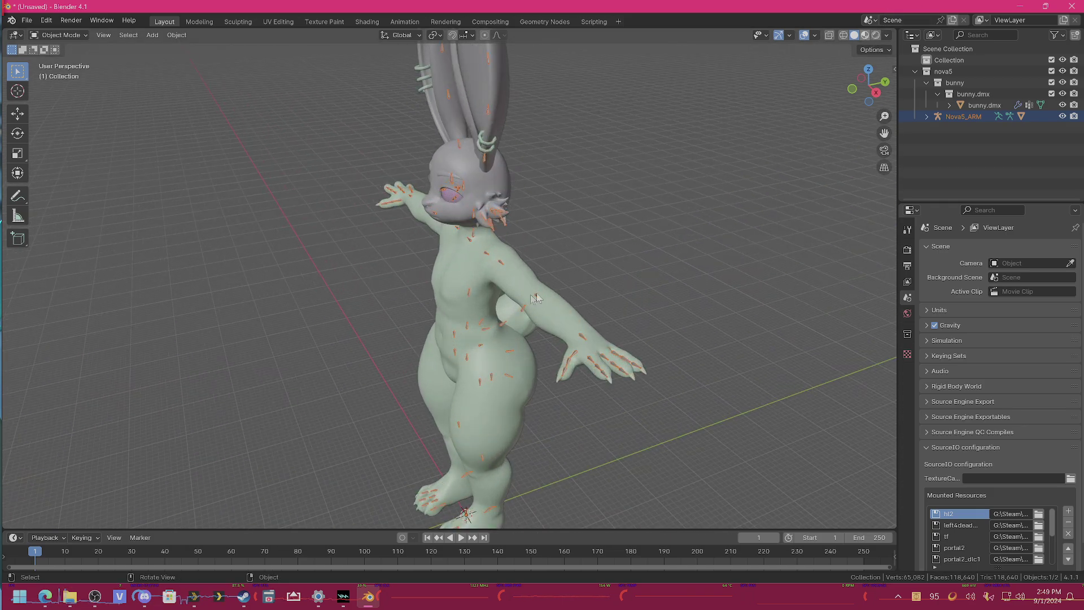
pyautogui.press('z')
pyautogui.moveTo(597, 276); pyautogui.dragTo(684, 273, button='middle')
pyautogui.scroll(-3, 560, 328)
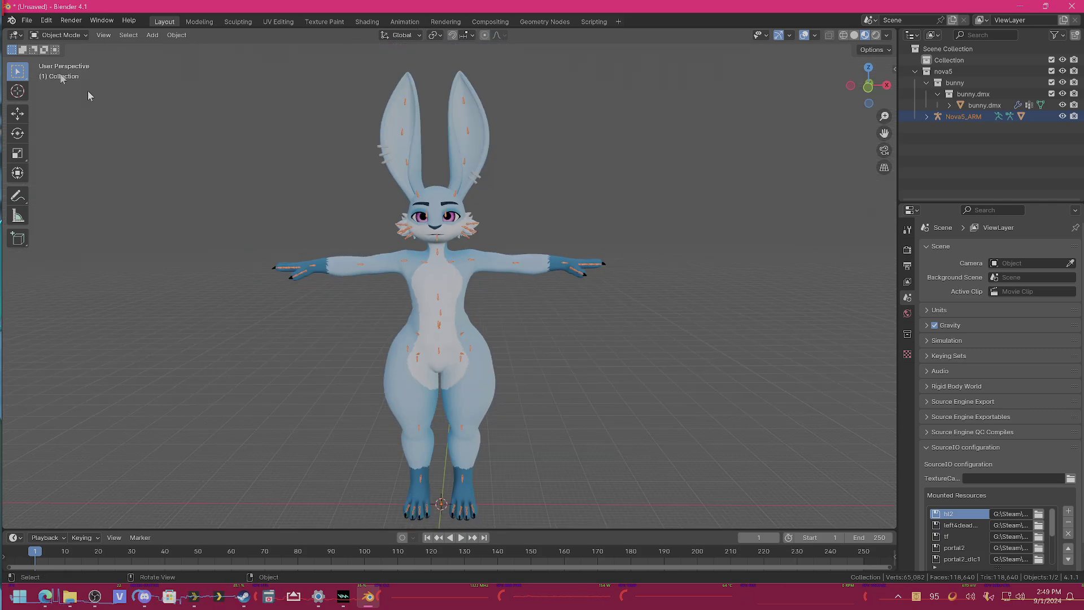
# Export the scene as FBX, named Test.fbx, into the G:\Desktop folder
pyautogui.click(27, 21)
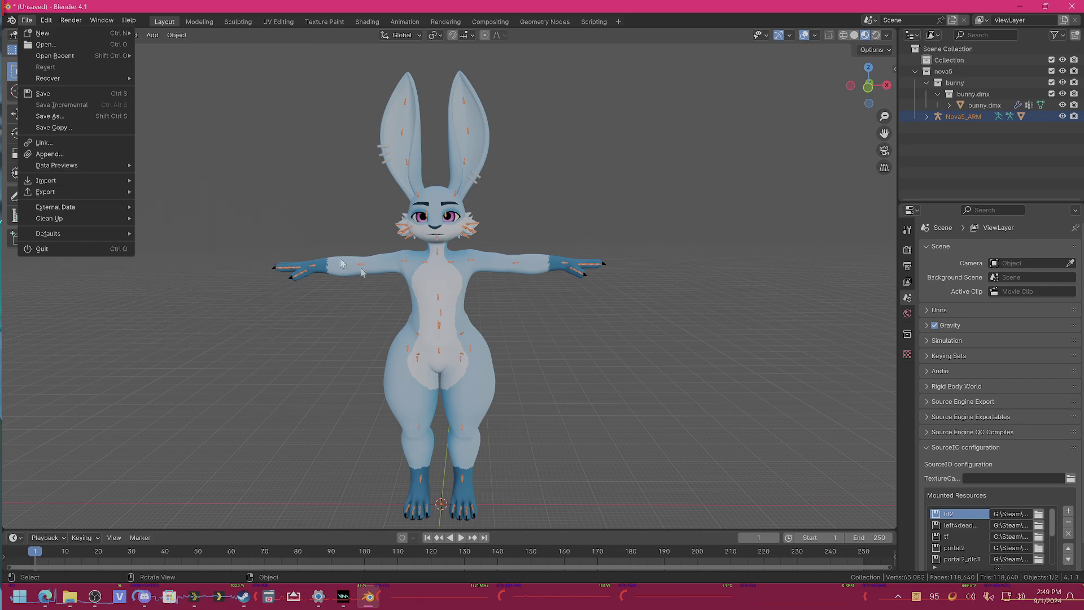
pyautogui.click(33, 21)
pyautogui.moveTo(124, 193)
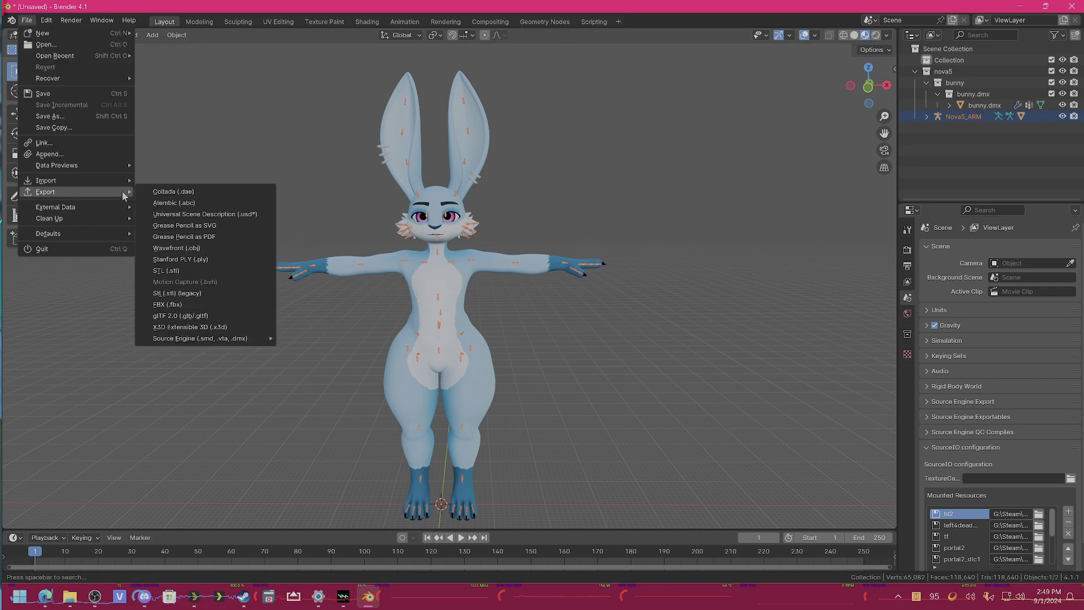
pyautogui.click(169, 305)
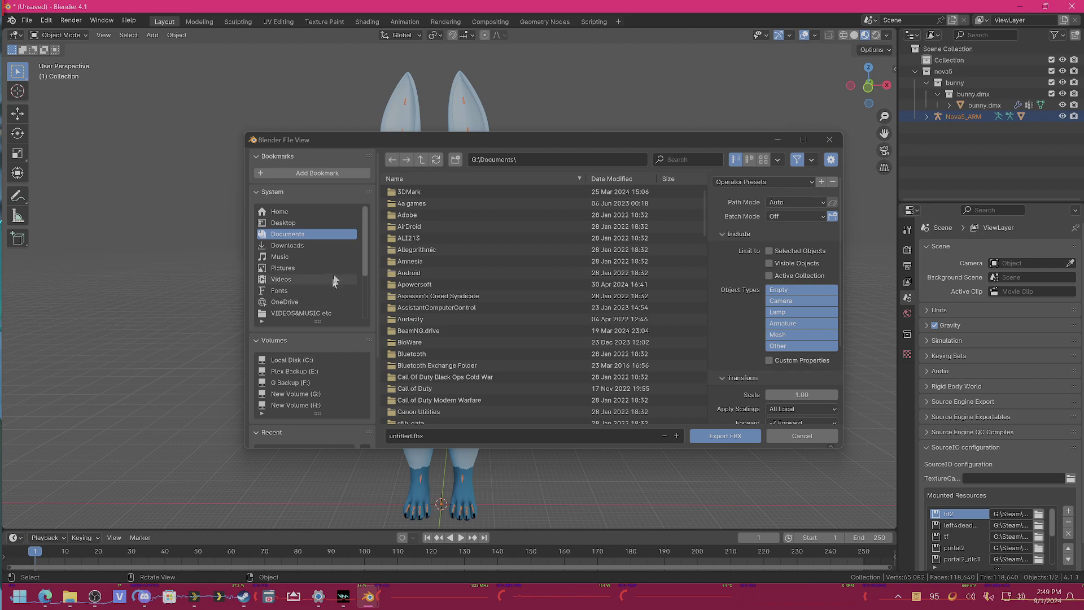
pyautogui.click(310, 222)
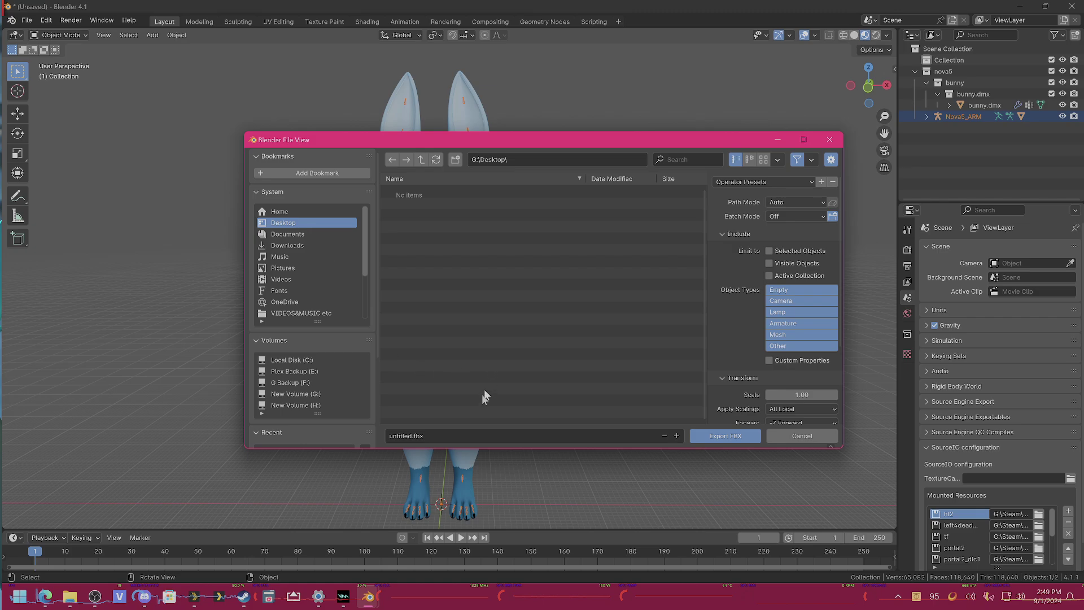
pyautogui.click(438, 434)
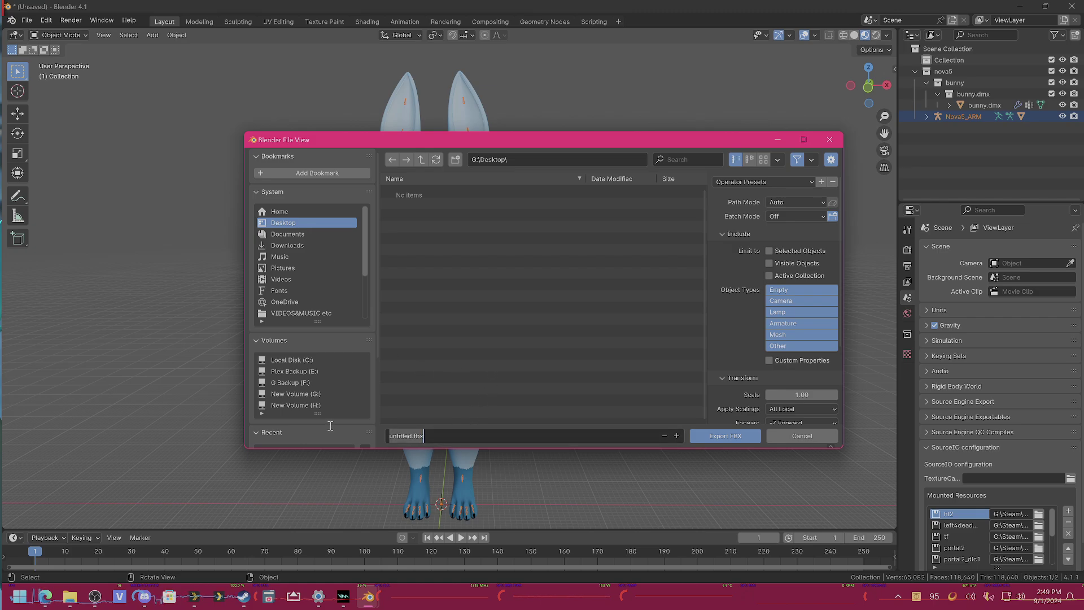
pyautogui.write('Test')
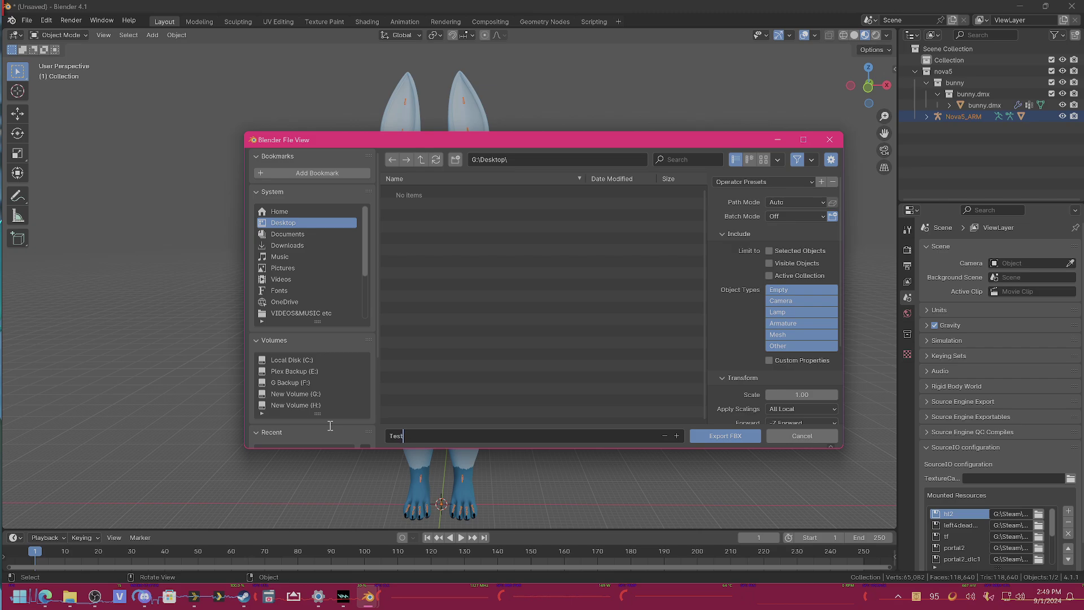
pyautogui.press('Return')
pyautogui.click(735, 441)
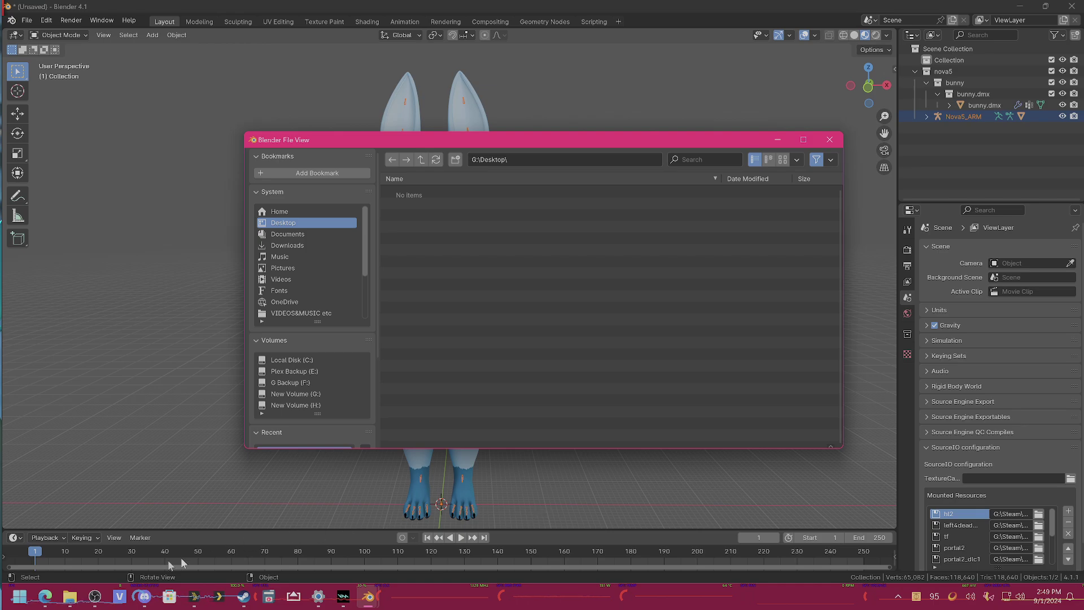
# Close Blender's frozen export window and search the Start menu for 'uni'
pyautogui.click(97, 596)
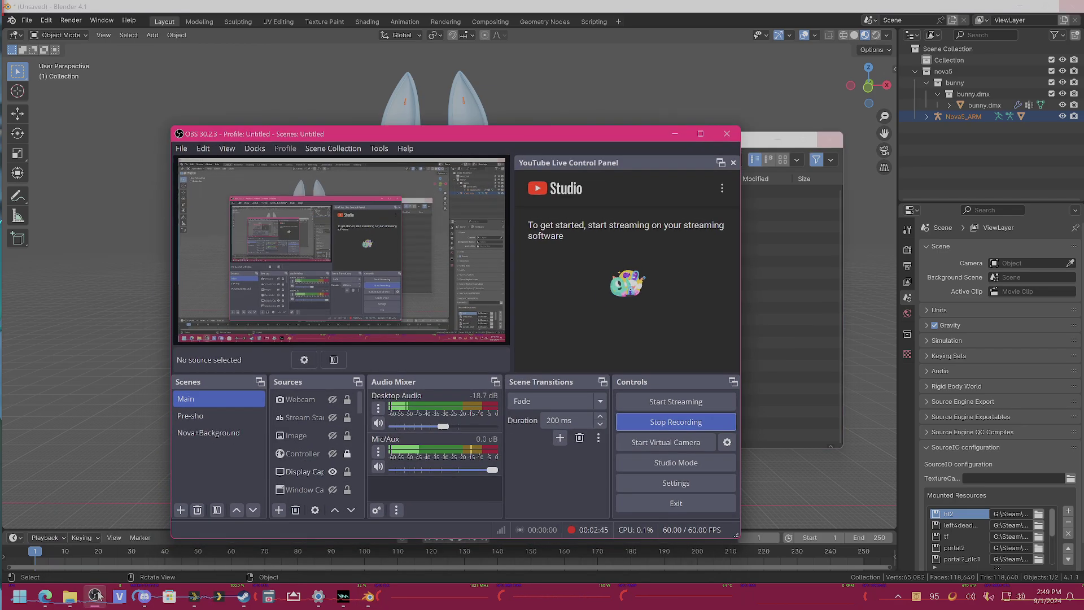
pyautogui.click(95, 595)
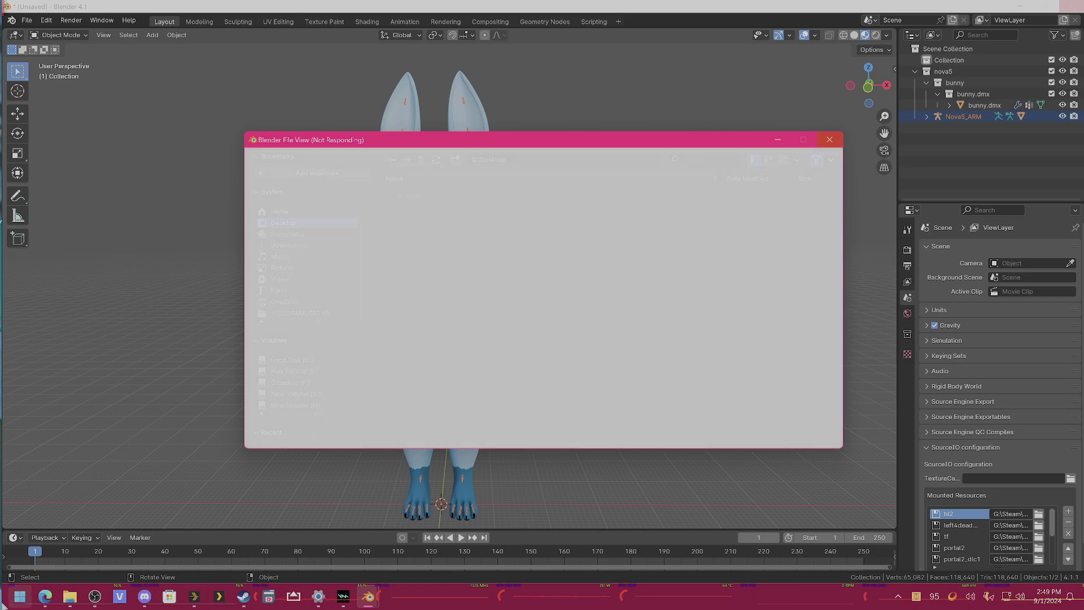
pyautogui.click(20, 595)
pyautogui.write('uni')
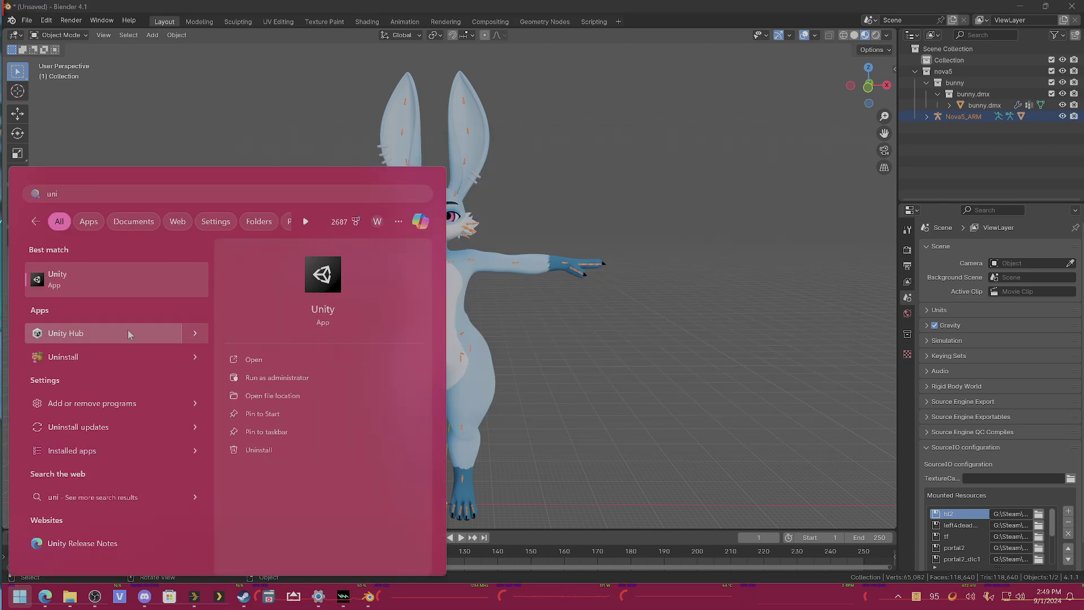
# Launch Unity Hub, view Installs, and select the 2019.4.40f1 version text in the install path
pyautogui.click(129, 333)
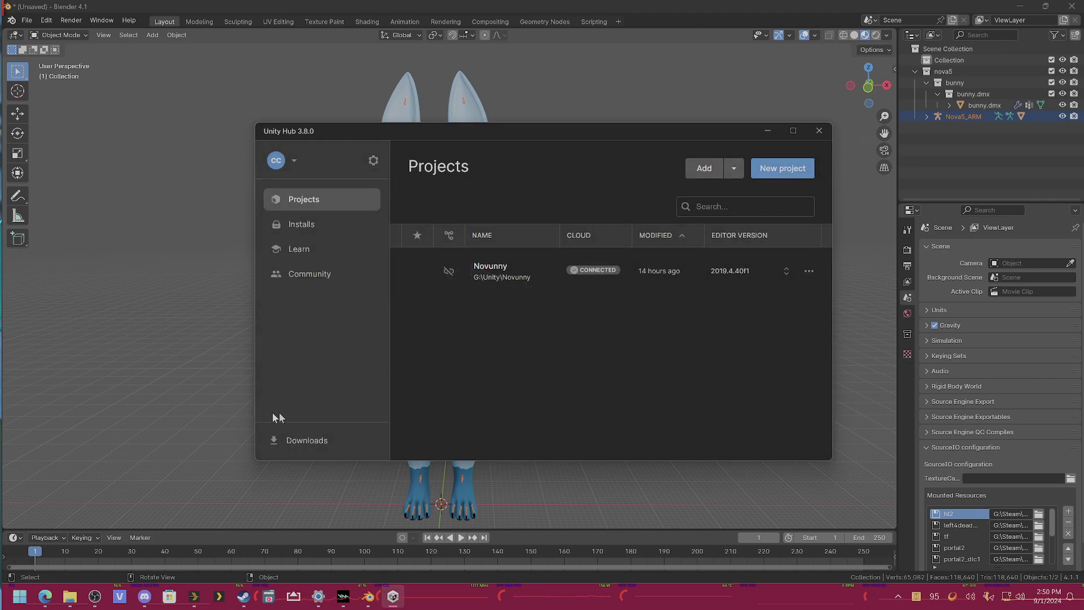
pyautogui.click(308, 226)
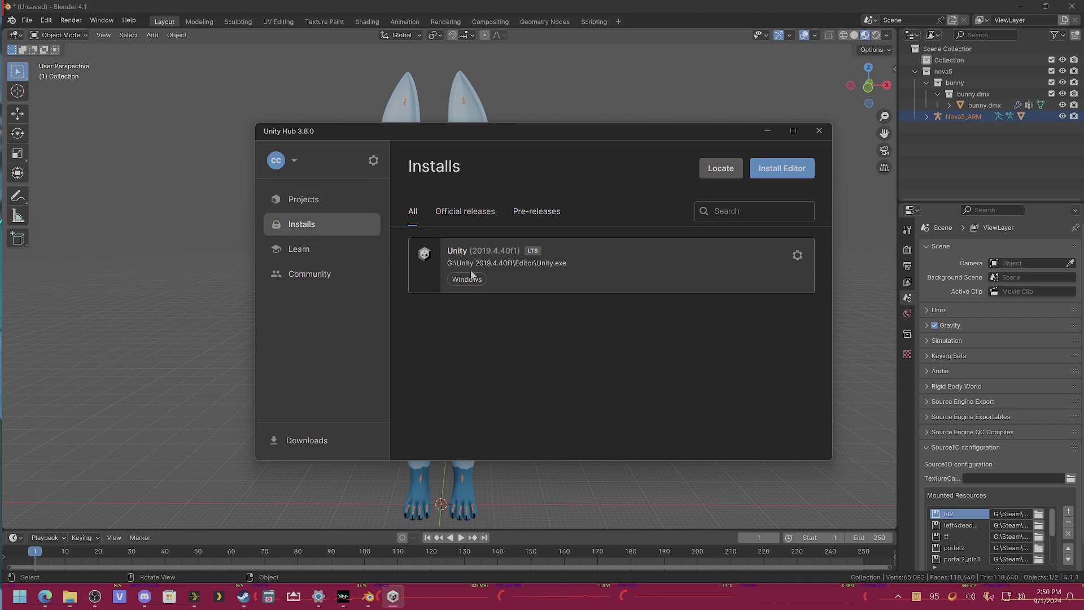
pyautogui.moveTo(474, 263); pyautogui.dragTo(517, 265)
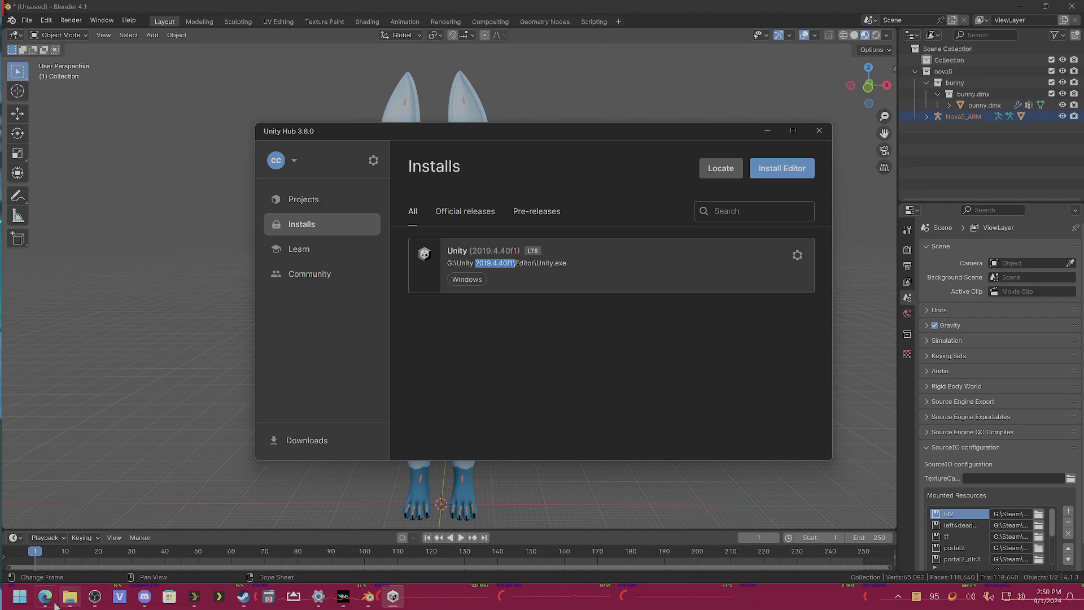
pyautogui.rightClick(502, 263)
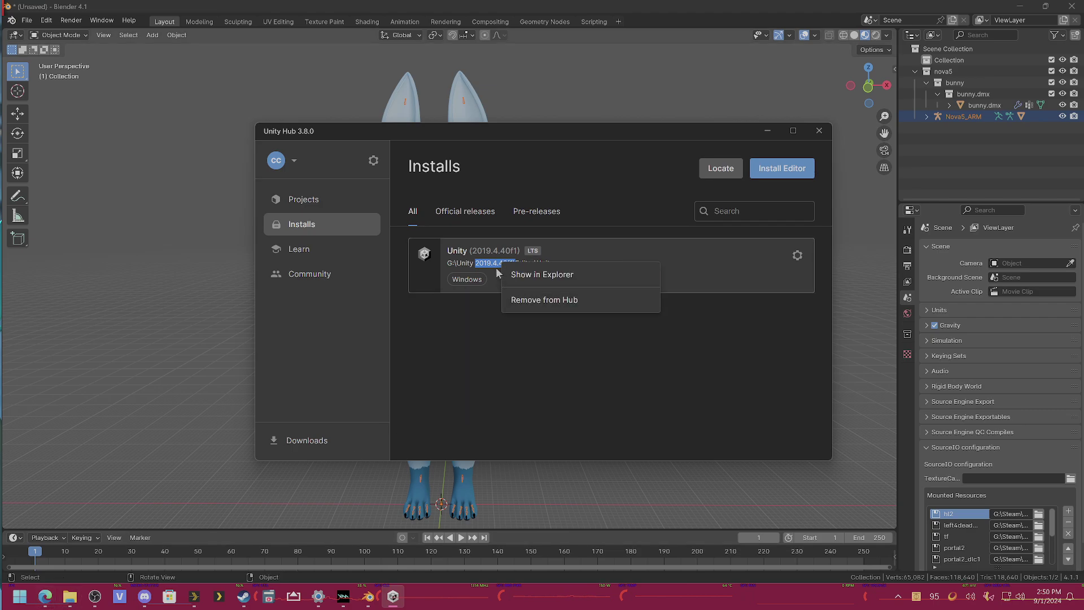
pyautogui.click(496, 273)
pyautogui.moveTo(475, 263); pyautogui.dragTo(514, 265)
pyautogui.hotkey('ctrl', 'c')
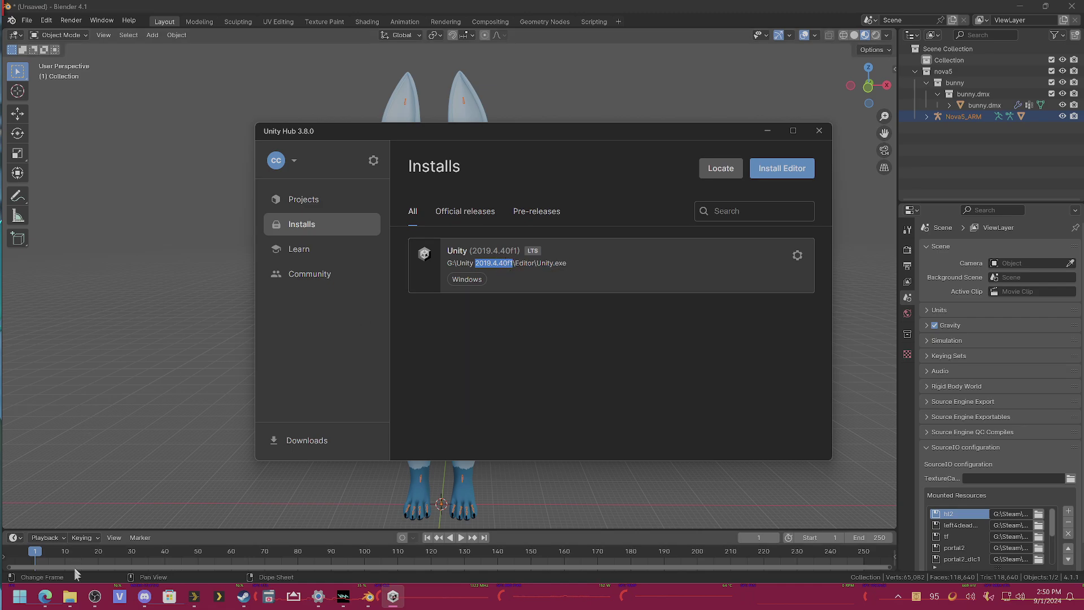
# Search the web in Edge for '2019.4.40f1 unity'
pyautogui.click(45, 596)
pyautogui.click(496, 31)
pyautogui.hotkey('ctrl', 'v')
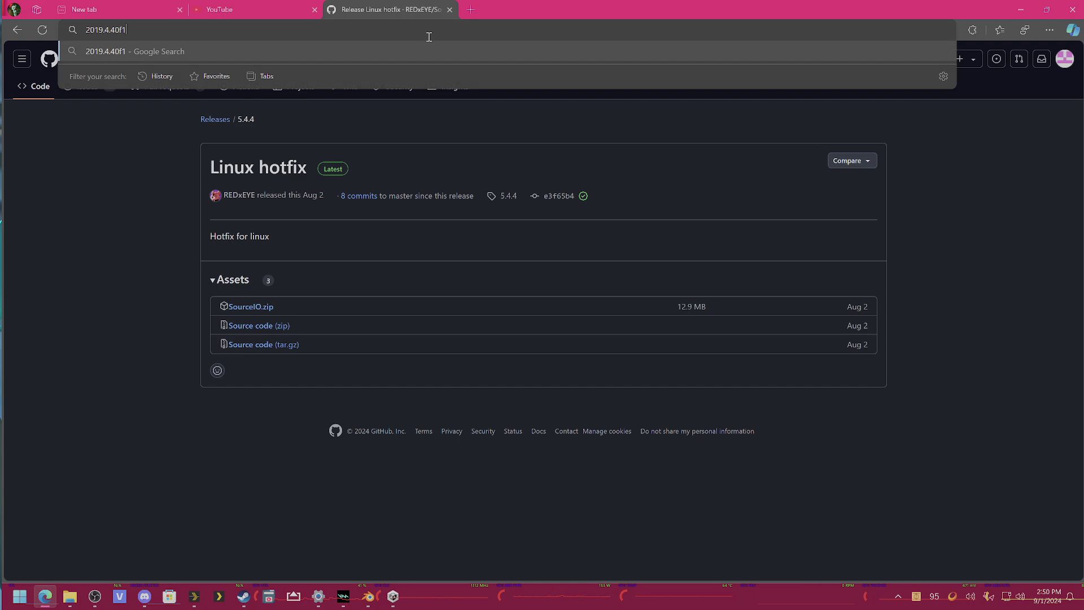
pyautogui.write('unity')
pyautogui.press('Return')
# Open the Unity download archive, list the 2019 releases and select 2019.4.40f1
pyautogui.click(207, 198)
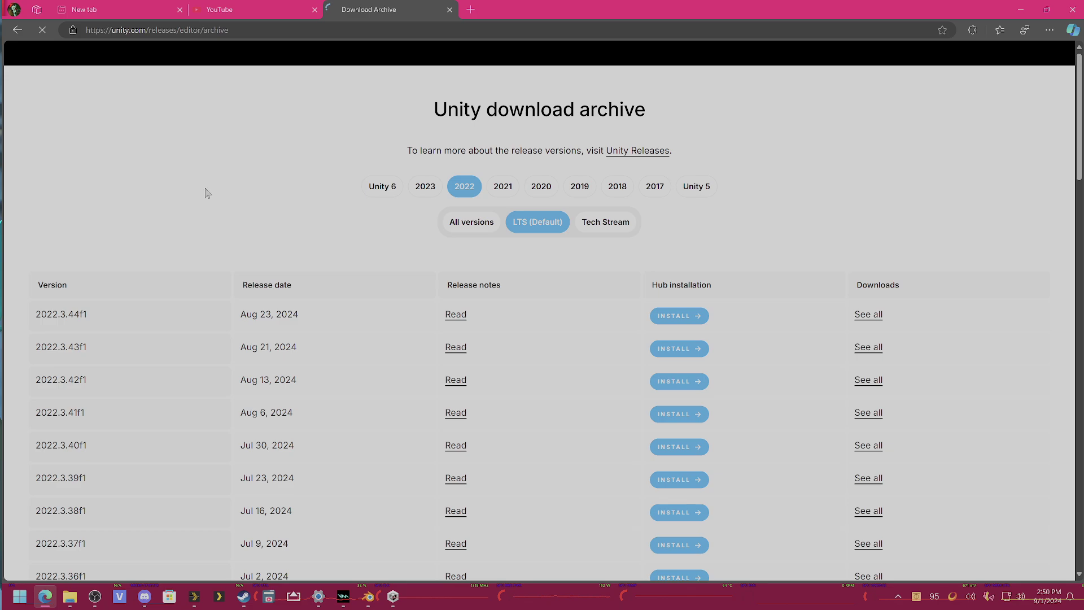
pyautogui.scroll(-5, 236, 298)
pyautogui.scroll(5, 236, 298)
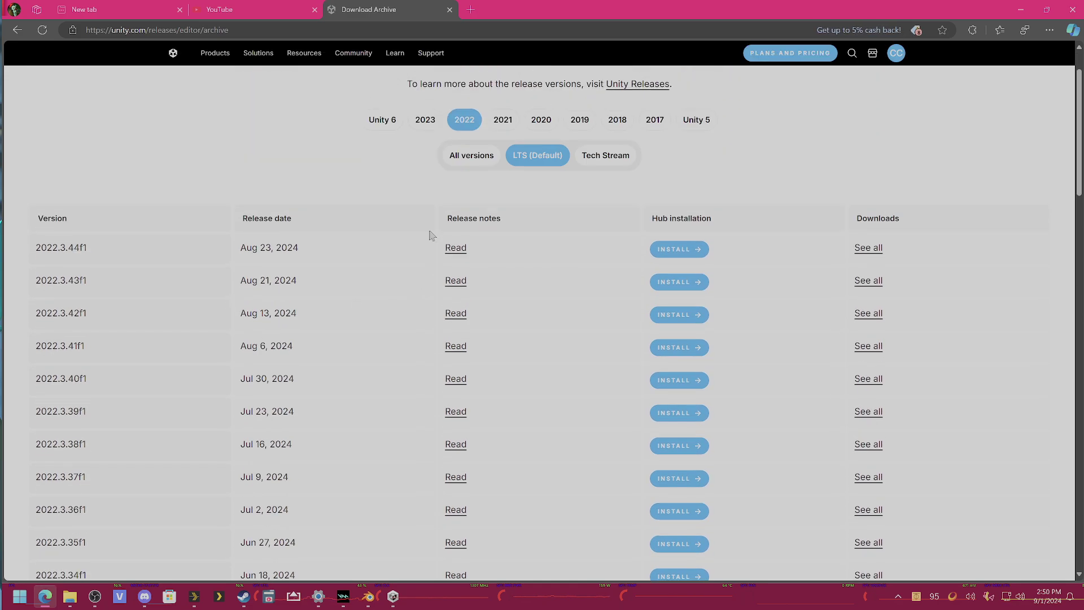
pyautogui.click(580, 187)
pyautogui.scroll(-1, 112, 339)
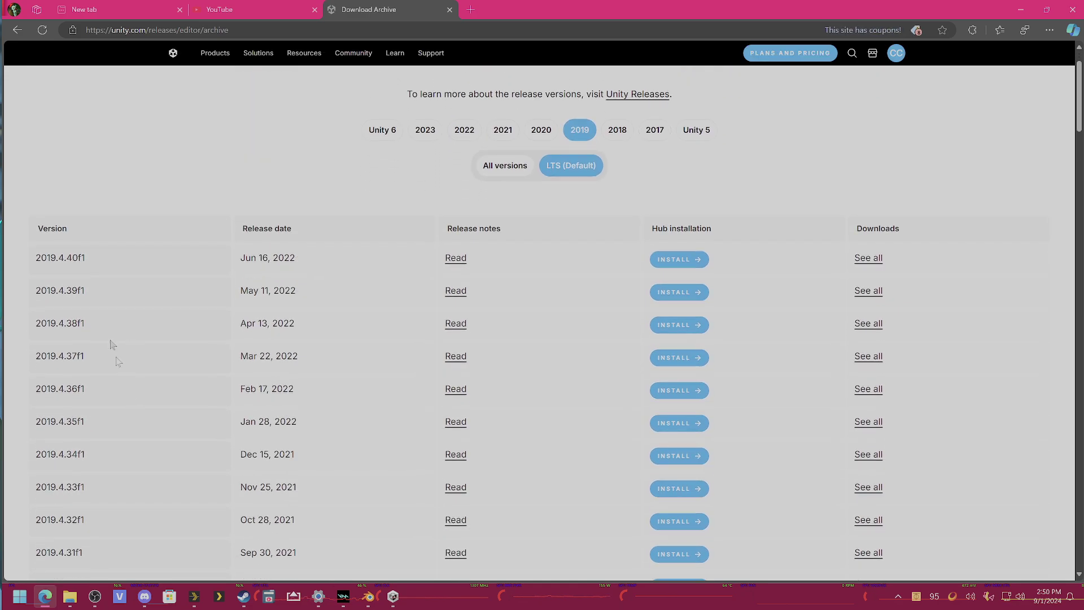
pyautogui.moveTo(51, 257); pyautogui.dragTo(141, 261)
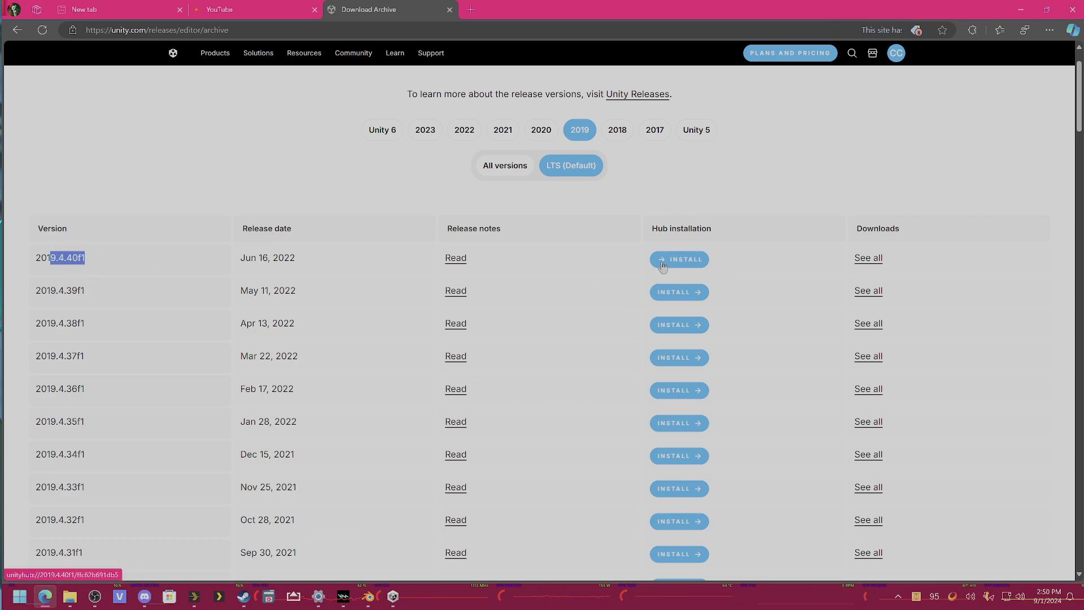
# Minimize the browser and search Start for Unity Hub
pyautogui.click(1022, 8)
pyautogui.click(20, 596)
pyautogui.write('unity Hub')
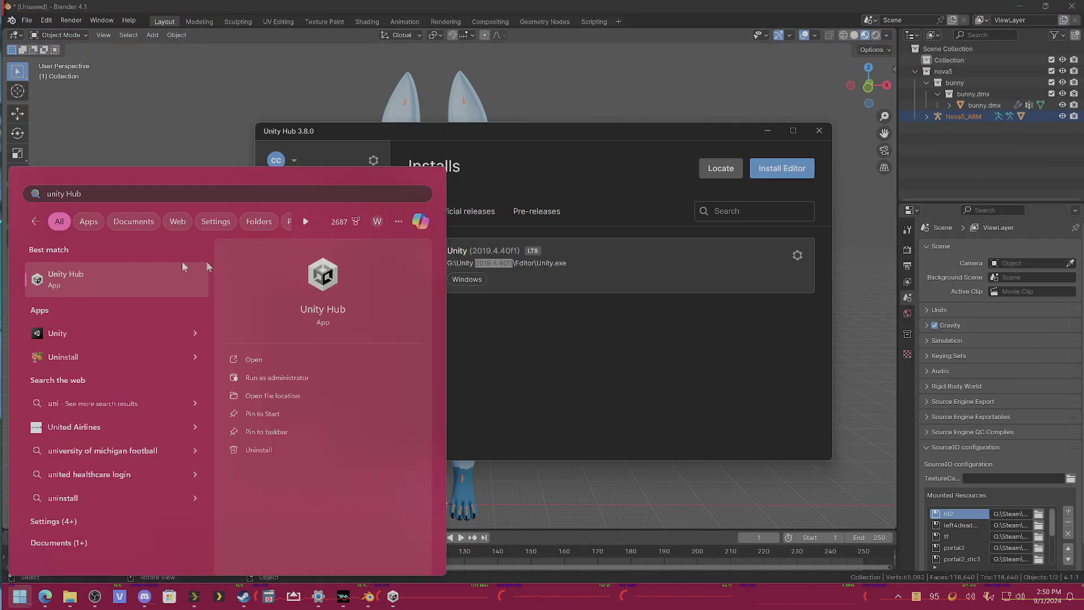
# Create a Core 3D (Built-In Render Pipeline) project named 'Test Bunny' on 2019.4.40f1
pyautogui.click(636, 387)
pyautogui.moveTo(468, 136); pyautogui.dragTo(383, 152)
pyautogui.click(225, 227)
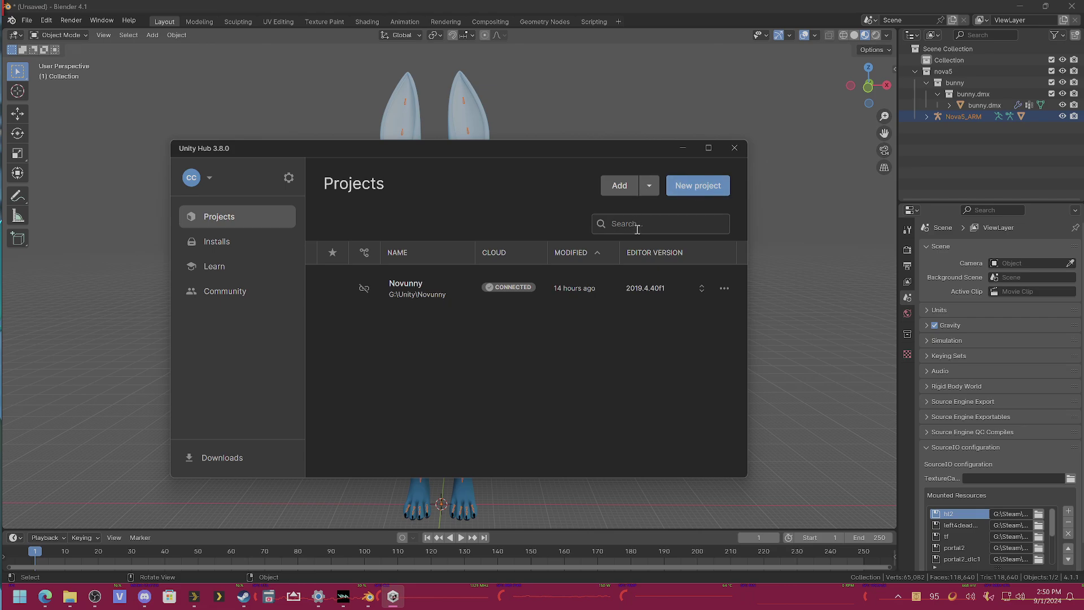
pyautogui.click(688, 191)
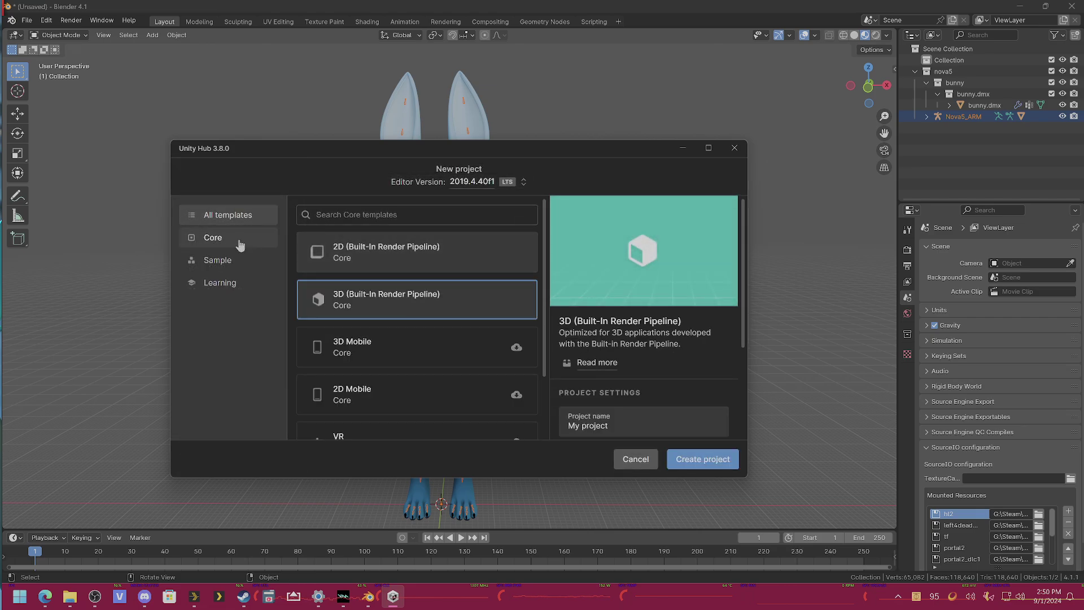
pyautogui.click(240, 242)
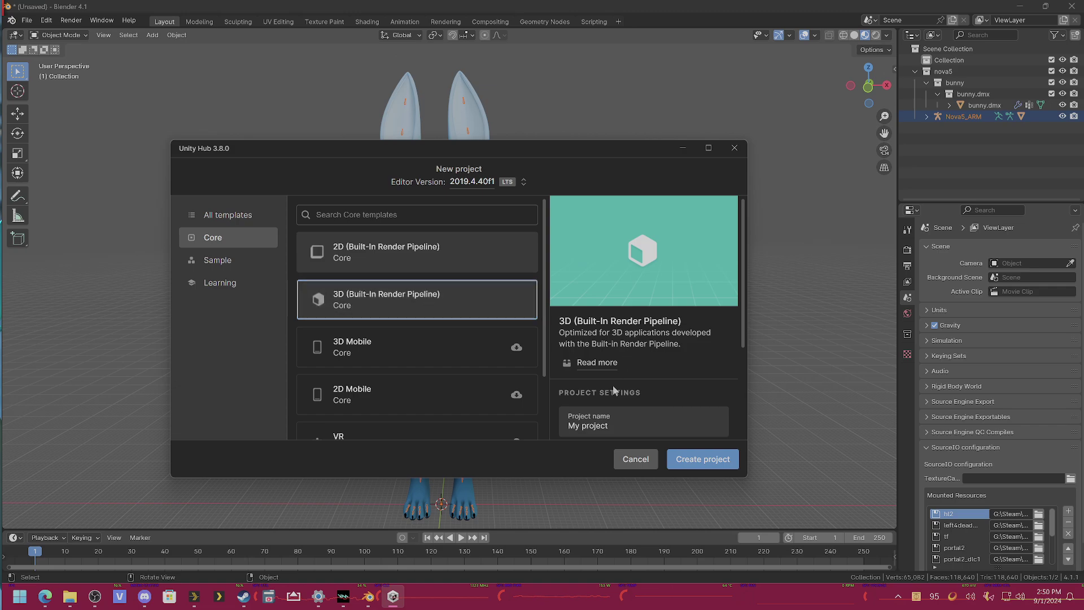
pyautogui.moveTo(607, 425); pyautogui.dragTo(559, 425)
pyautogui.write('Test Bunny')
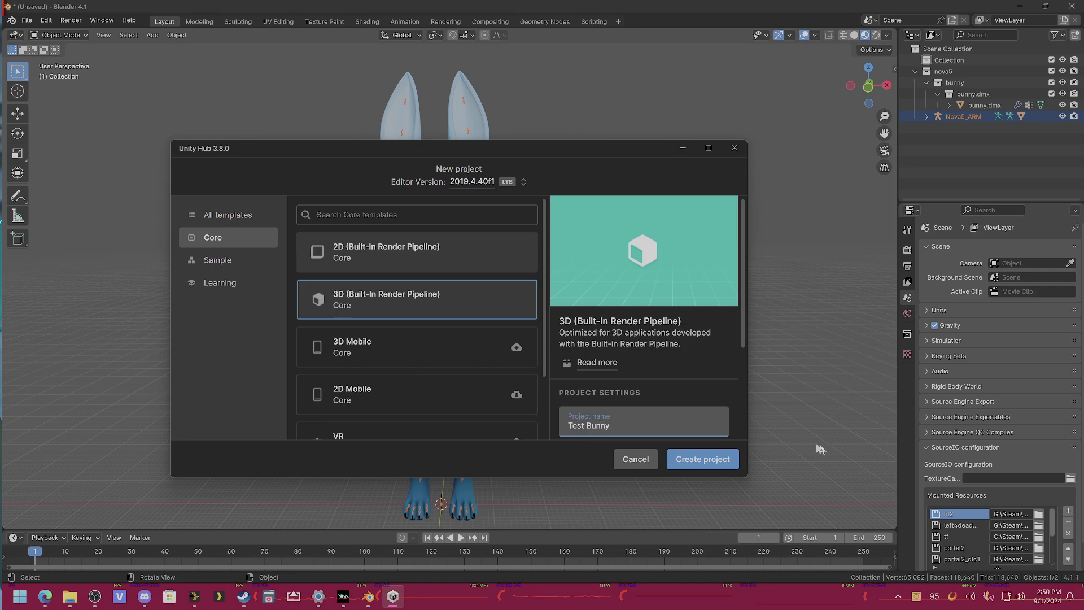
pyautogui.click(683, 461)
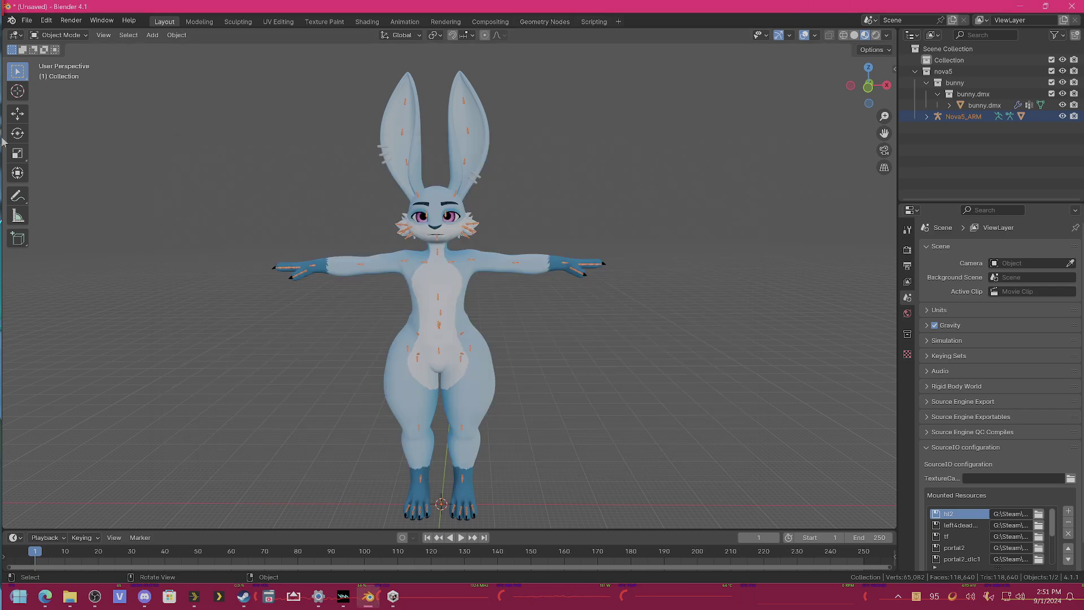
# Close Blender and discard the unsaved scene with Don't Save
pyautogui.click(1071, 6)
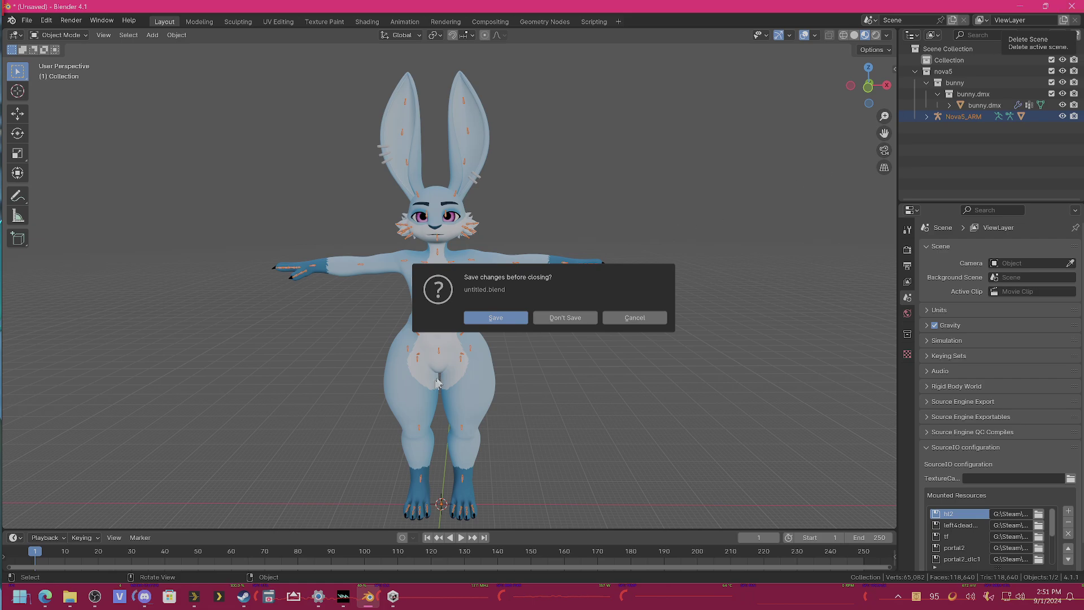
pyautogui.click(545, 317)
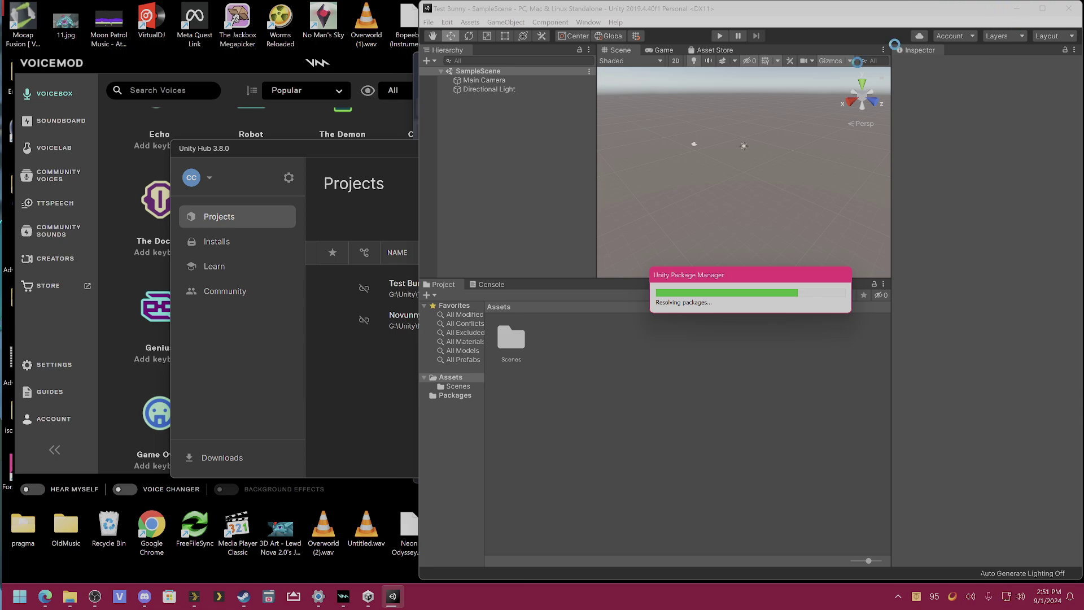
# Browse File Explorer to the Desktop and select the exported Test.fbx file
pyautogui.click(69, 595)
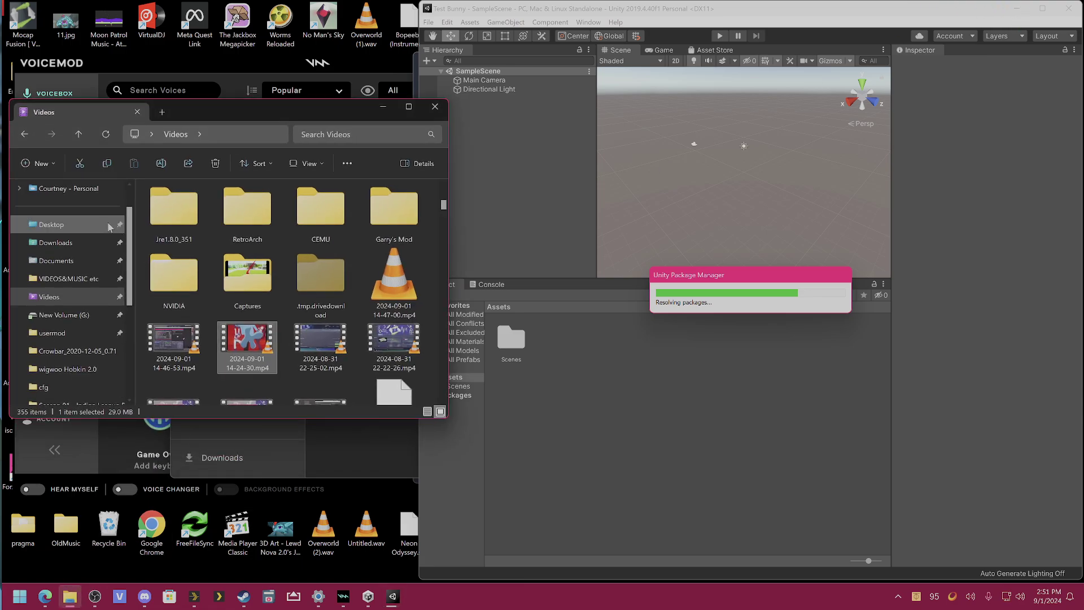
pyautogui.click(68, 225)
pyautogui.scroll(-10, 327, 242)
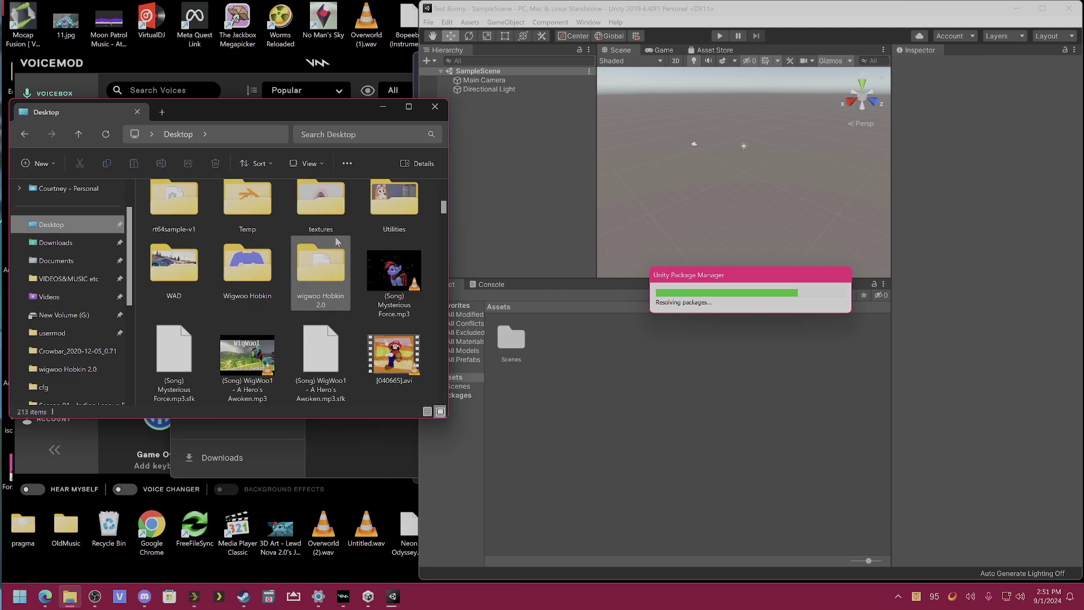
pyautogui.scroll(-15, 335, 241)
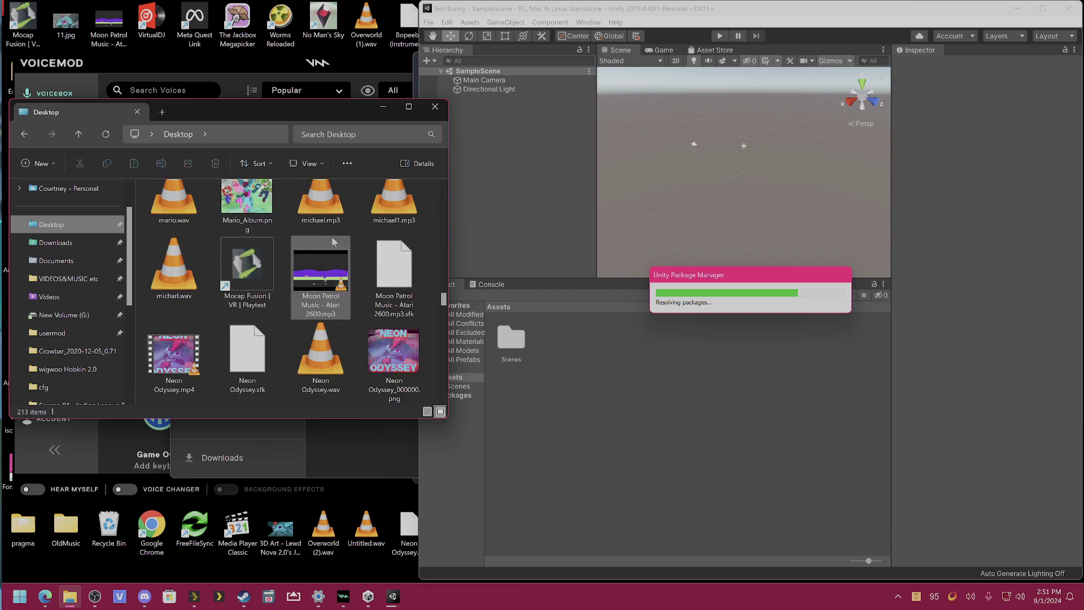
pyautogui.scroll(-5, 334, 241)
pyautogui.scroll(-4, 320, 292)
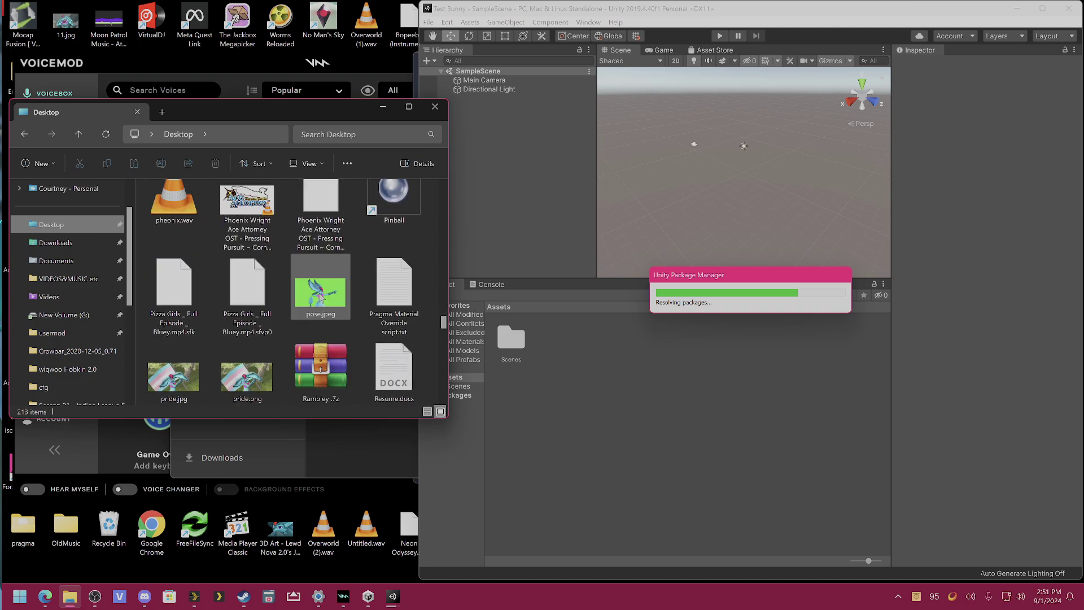
pyautogui.scroll(-5, 320, 296)
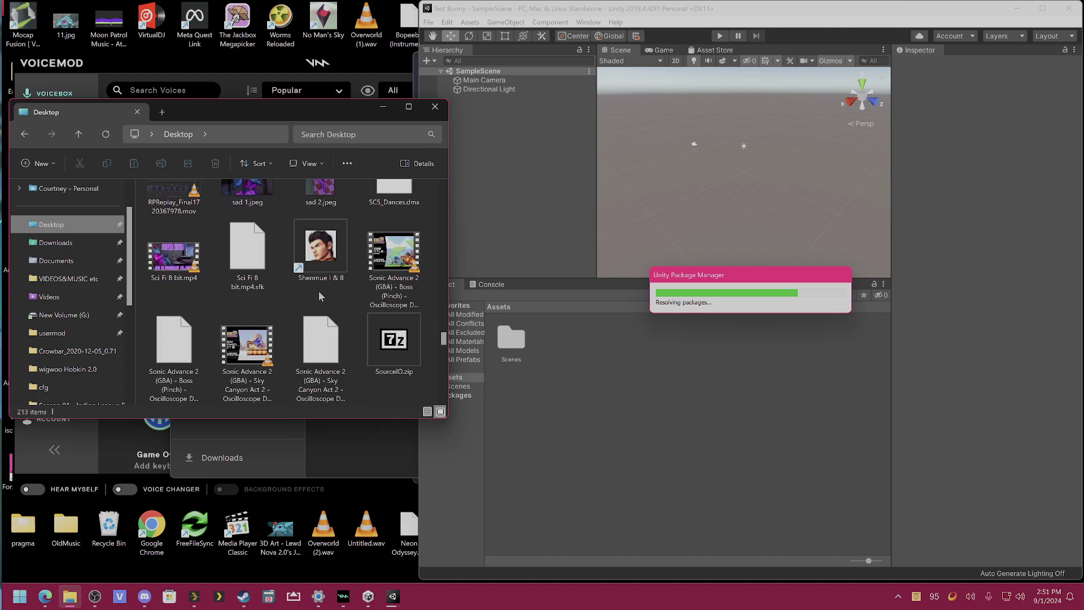
pyautogui.scroll(-1, 319, 294)
pyautogui.scroll(-5, 320, 295)
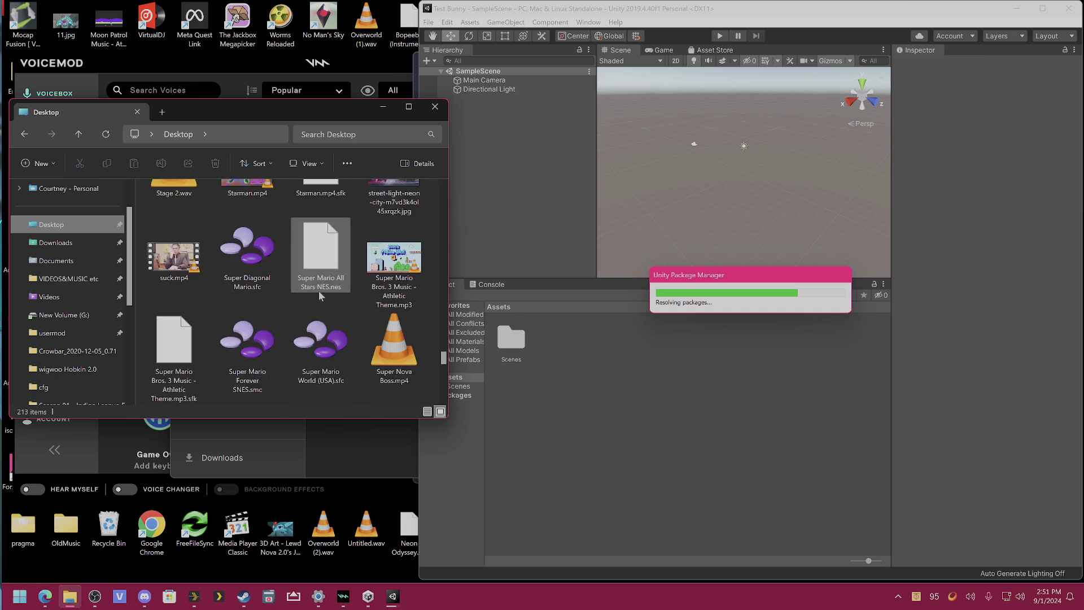
pyautogui.scroll(-1, 320, 295)
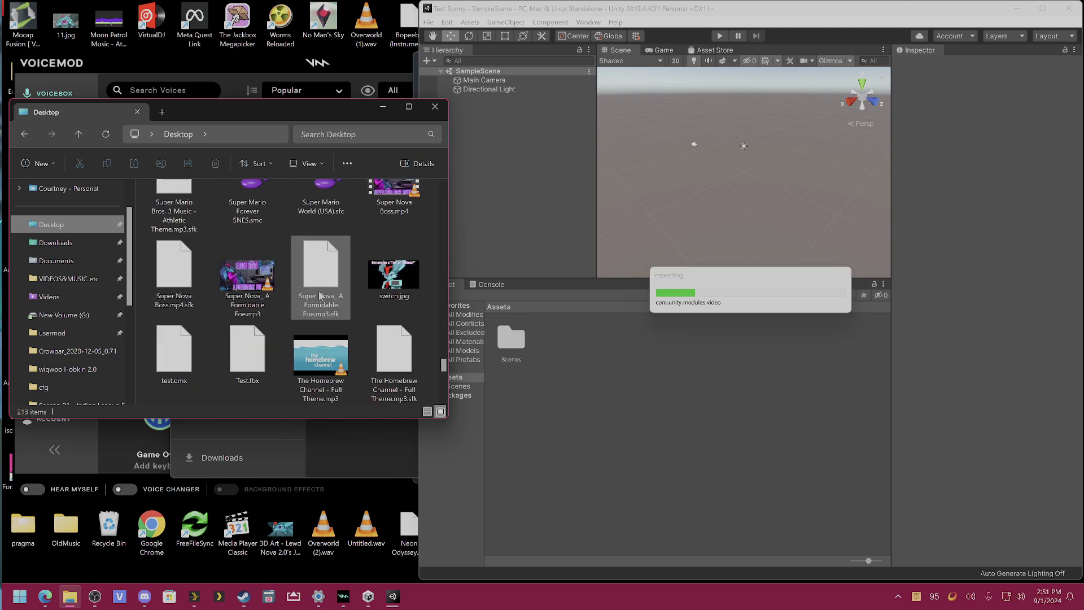
pyautogui.click(260, 364)
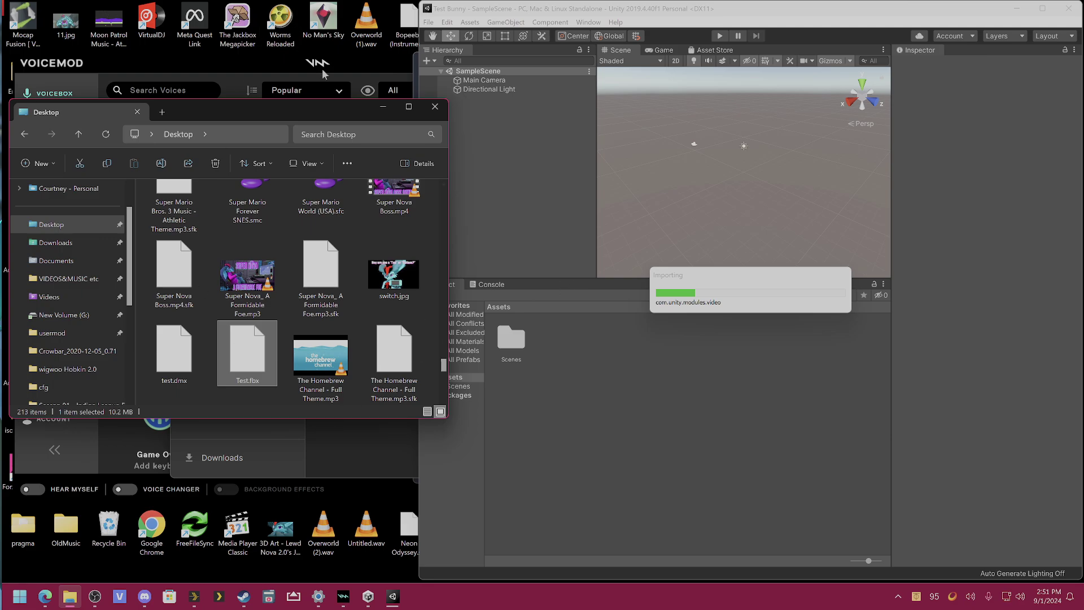
pyautogui.scroll(-1, 361, 319)
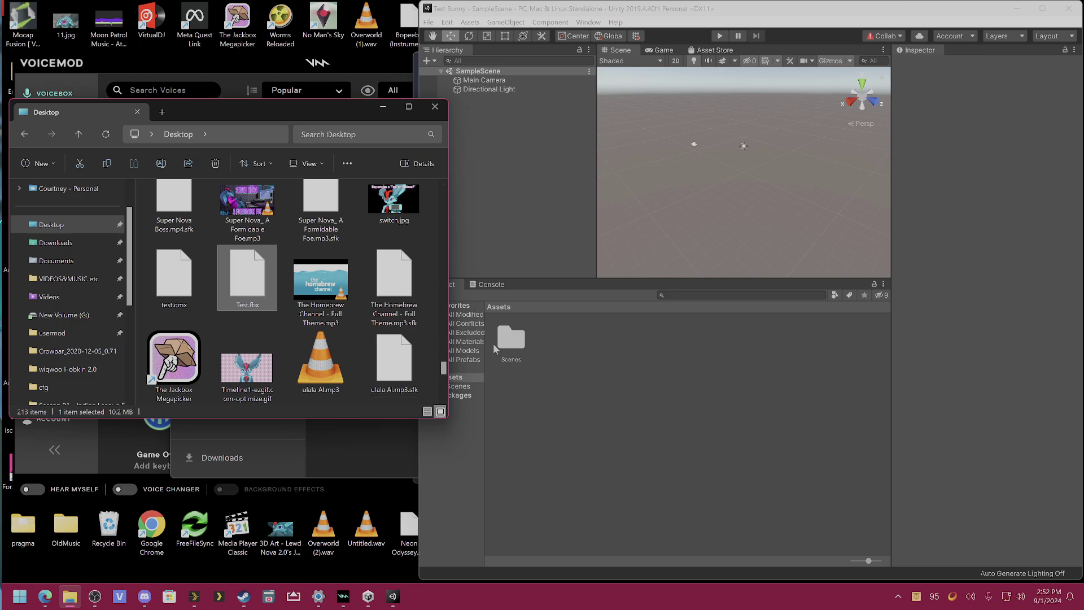
# Drag Test.fbx into the Test Bunny project's Assets, then return to the browser
pyautogui.moveTo(249, 284); pyautogui.dragTo(606, 371)
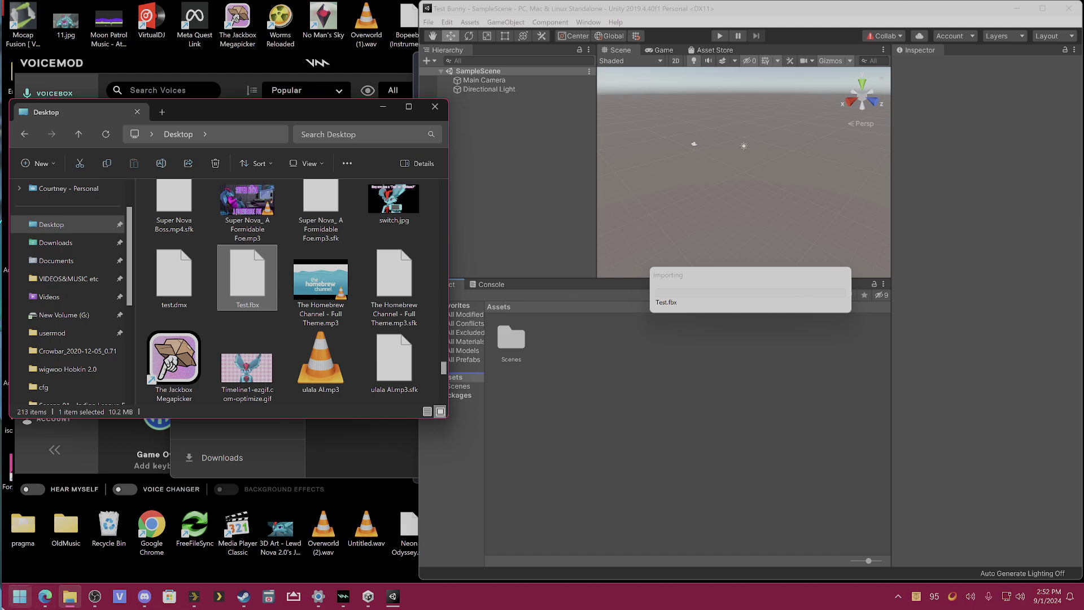
pyautogui.click(55, 599)
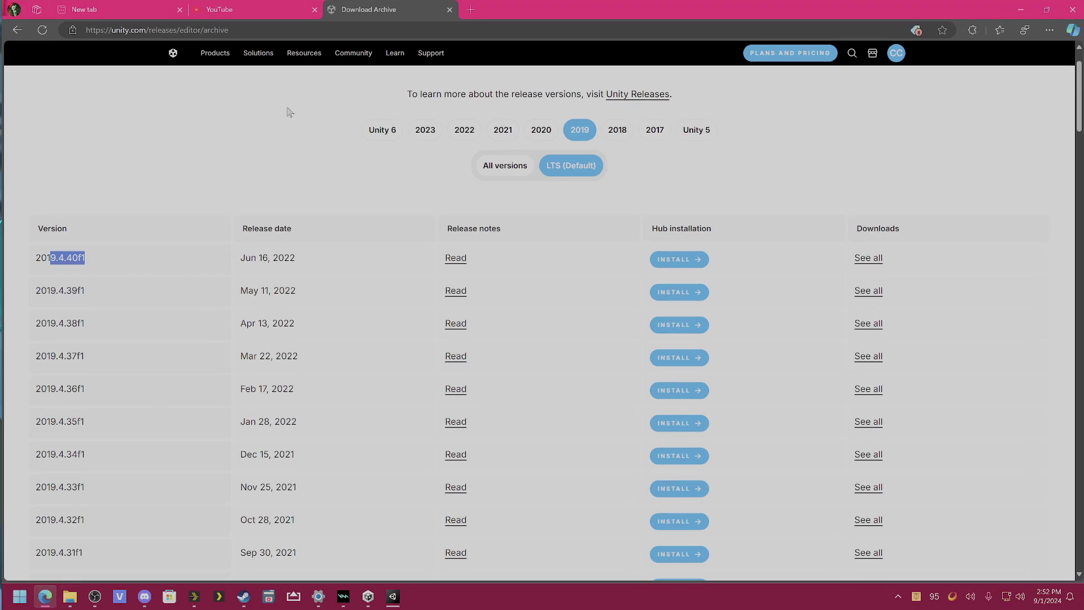
# Search for 'vtfedit', open GameBanana's VTFLib/VTFEdit v1.3.3 page, then minimize Edge
pyautogui.click(352, 34)
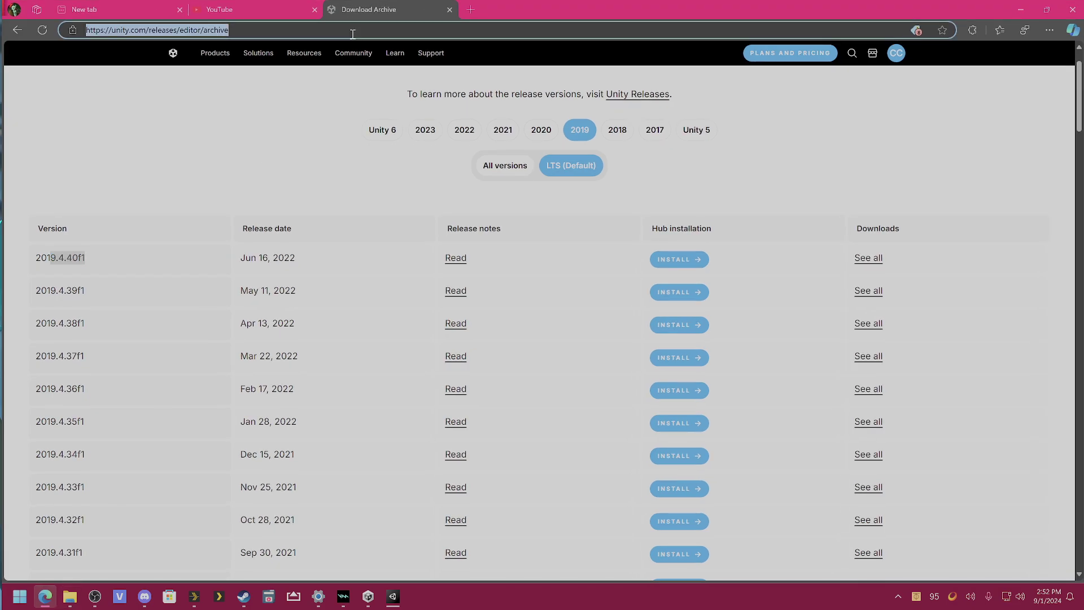
pyautogui.write('vtfedit')
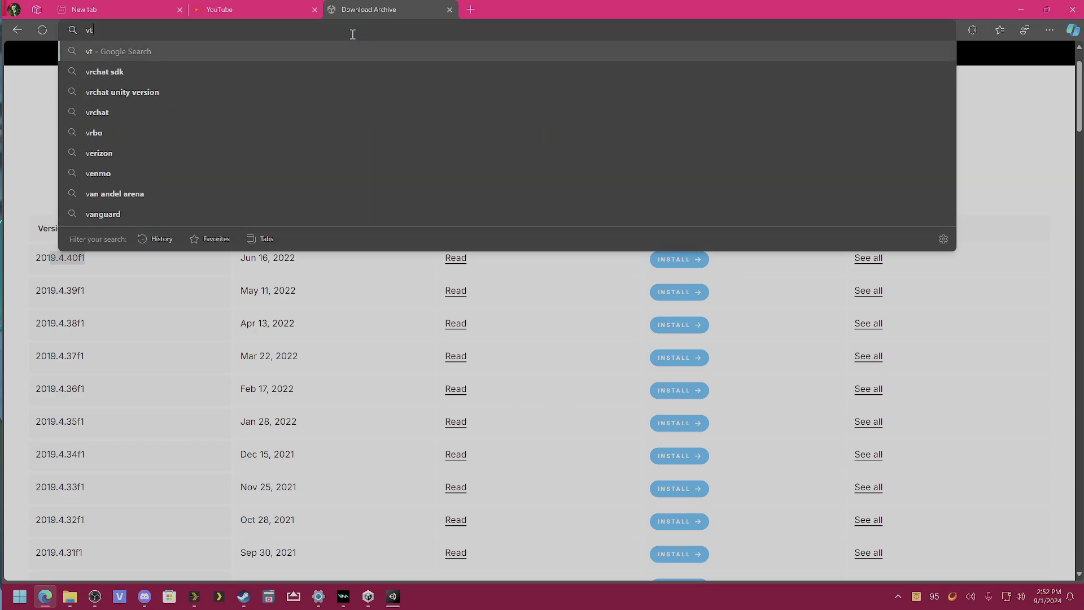
pyautogui.press('Return')
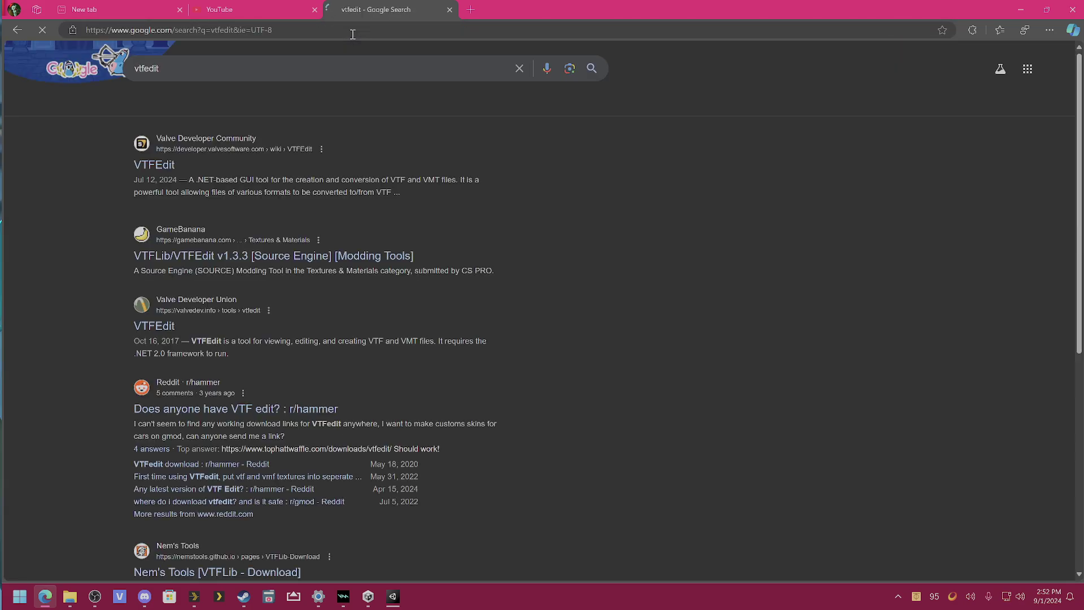
pyautogui.click(162, 257)
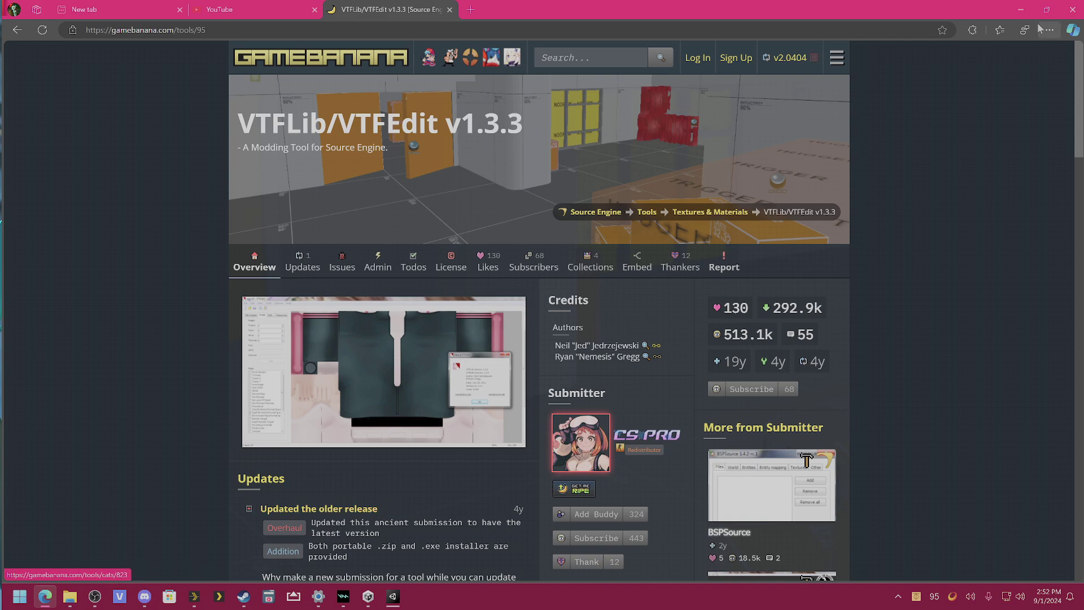
pyautogui.click(1021, 10)
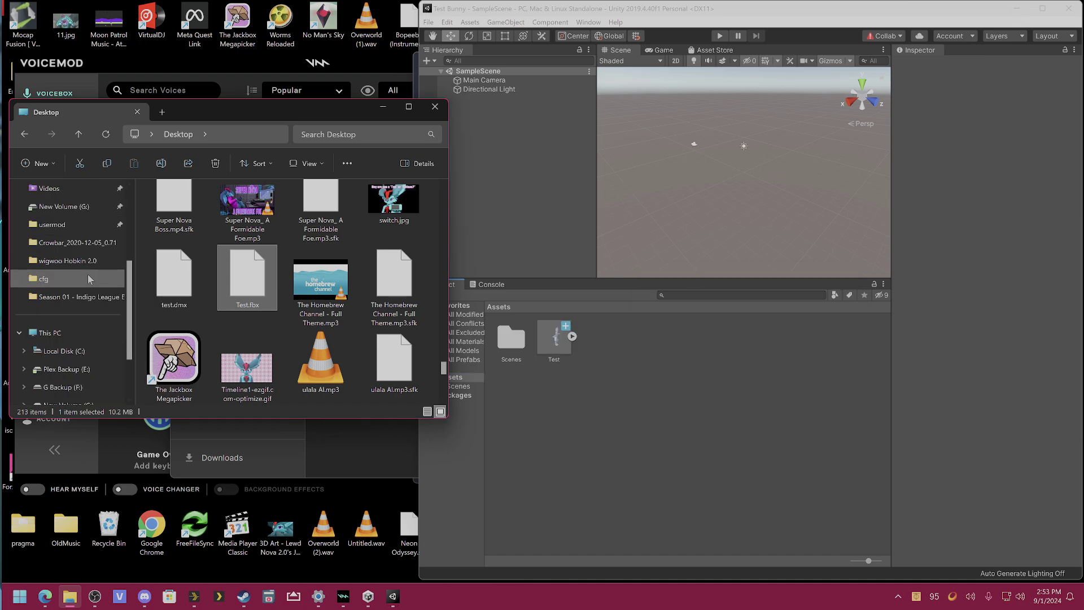
# Navigate usermod > materials > models > wigwoo1 > HobkinRedux and view files as Large icons
pyautogui.scroll(1, 74, 268)
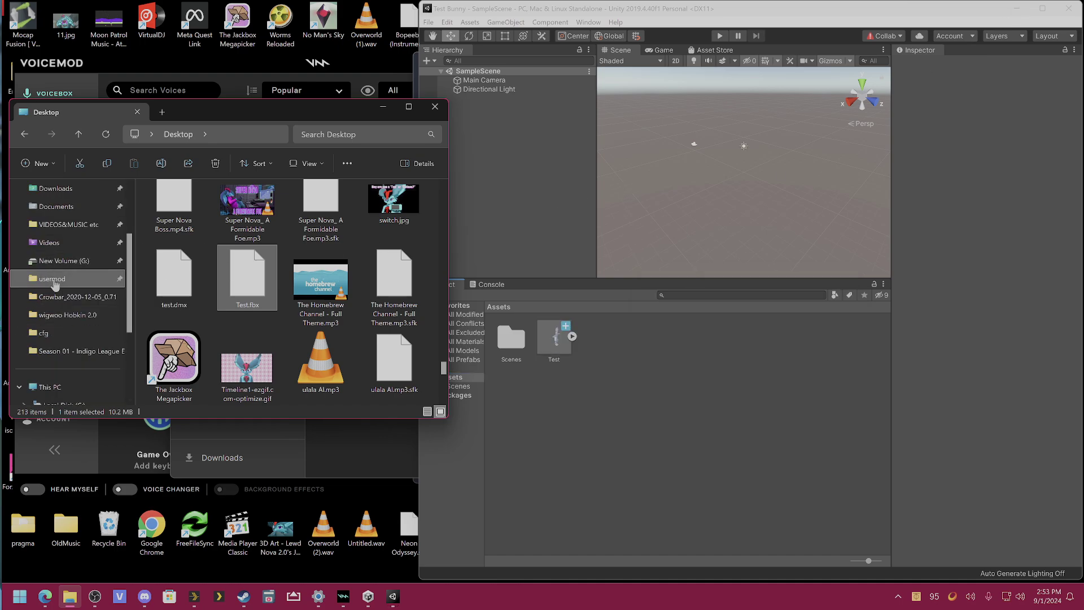
pyautogui.click(60, 279)
pyautogui.scroll(-3, 186, 282)
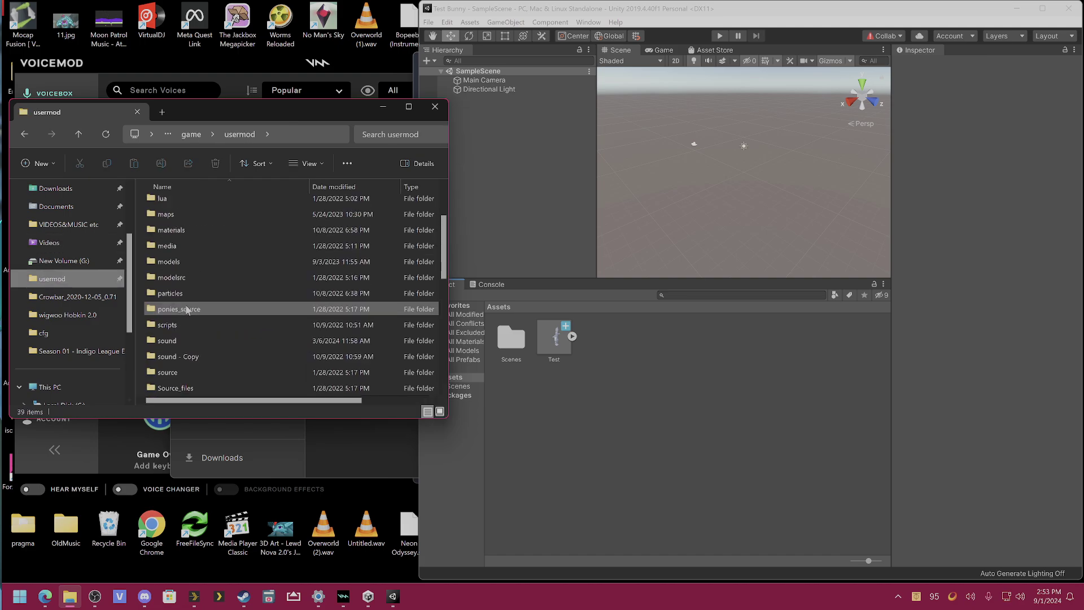
pyautogui.doubleClick(189, 231)
pyautogui.scroll(-3, 183, 246)
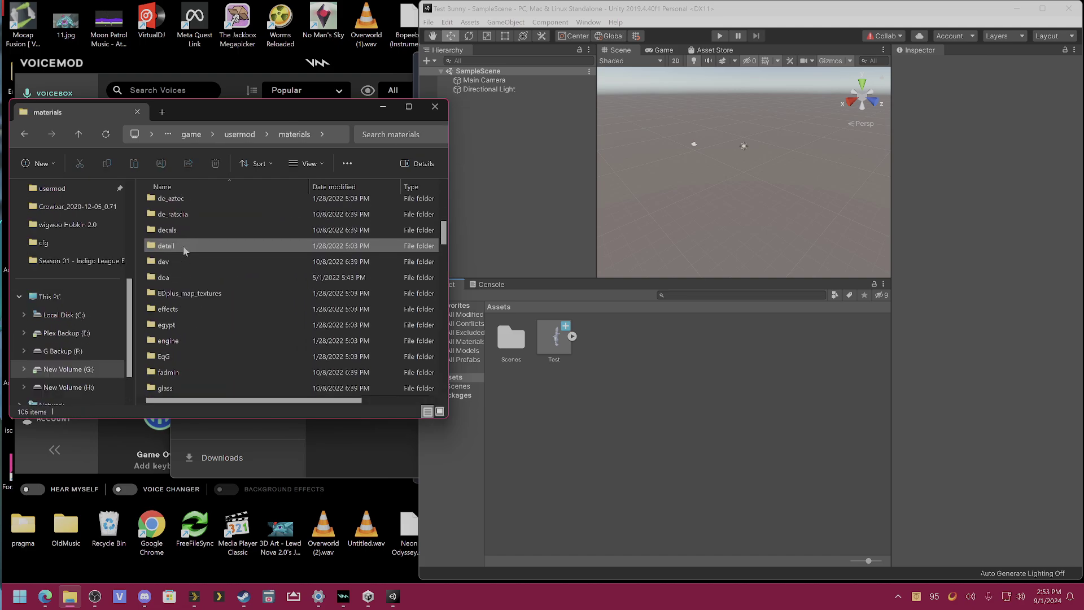
pyautogui.scroll(-9, 186, 260)
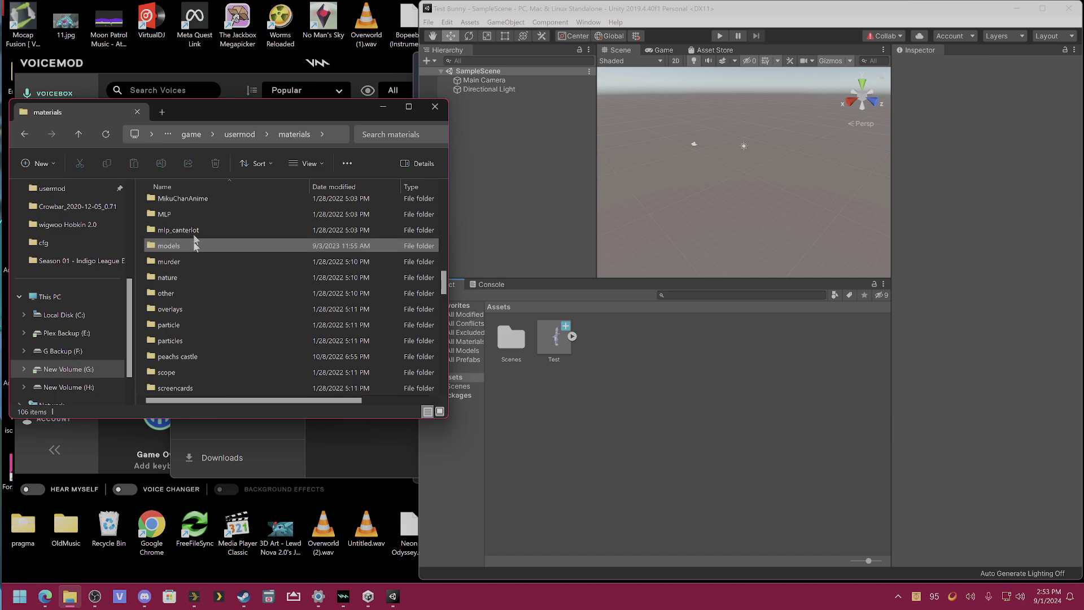
pyautogui.doubleClick(193, 245)
pyautogui.scroll(-15, 193, 246)
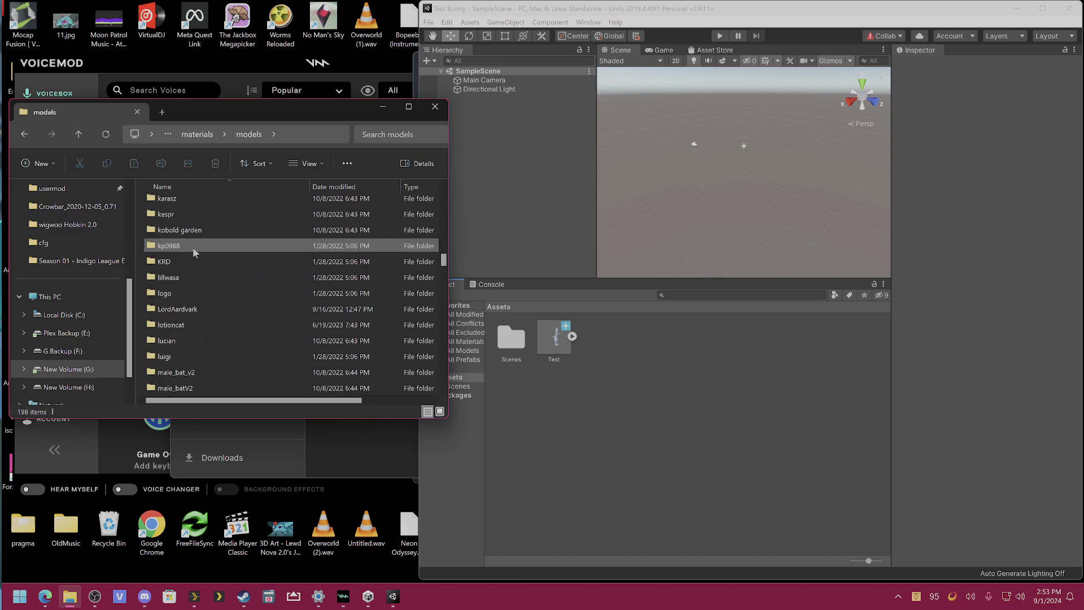
pyautogui.scroll(-20, 192, 247)
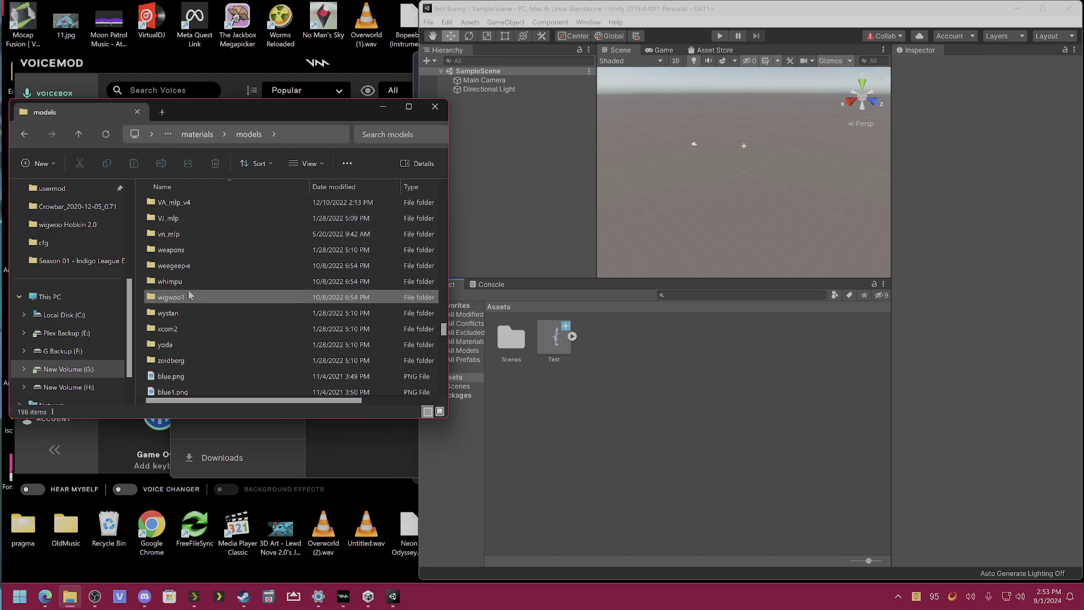
pyautogui.doubleClick(189, 294)
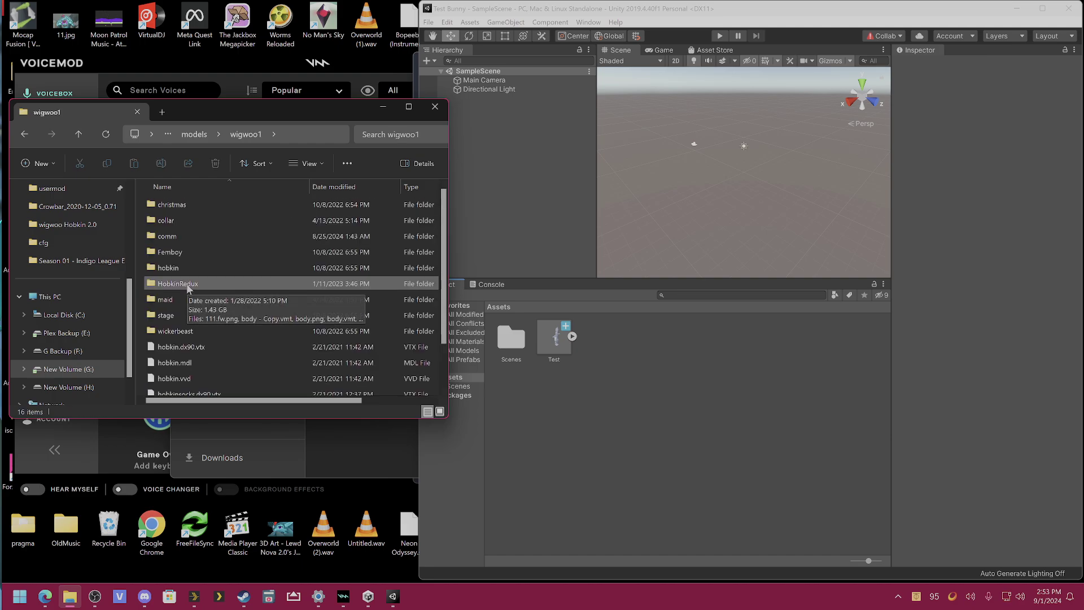
pyautogui.doubleClick(186, 285)
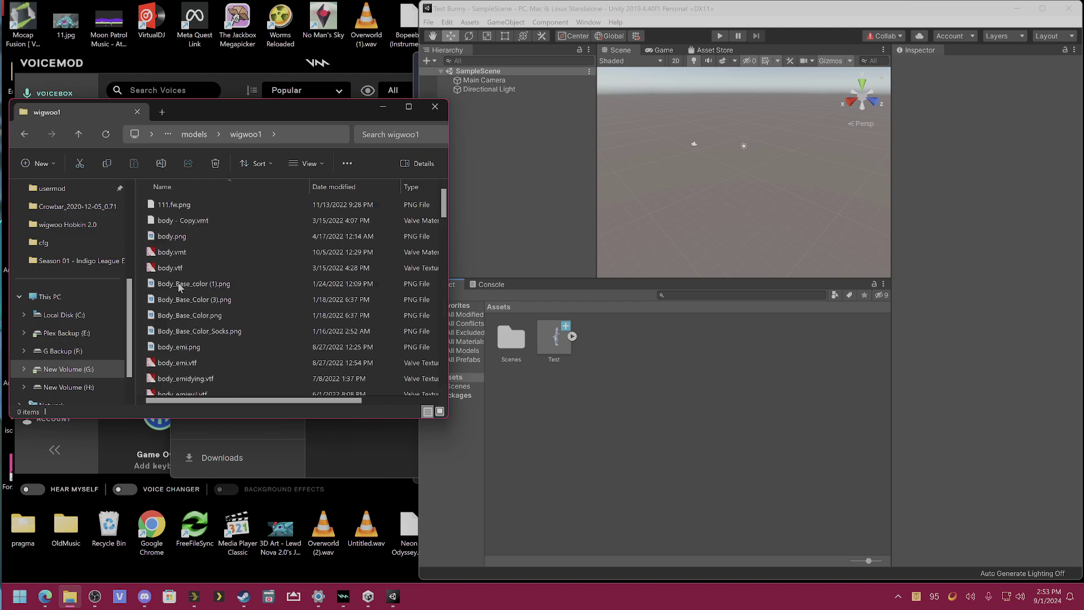
pyautogui.moveTo(229, 115); pyautogui.dragTo(225, 93)
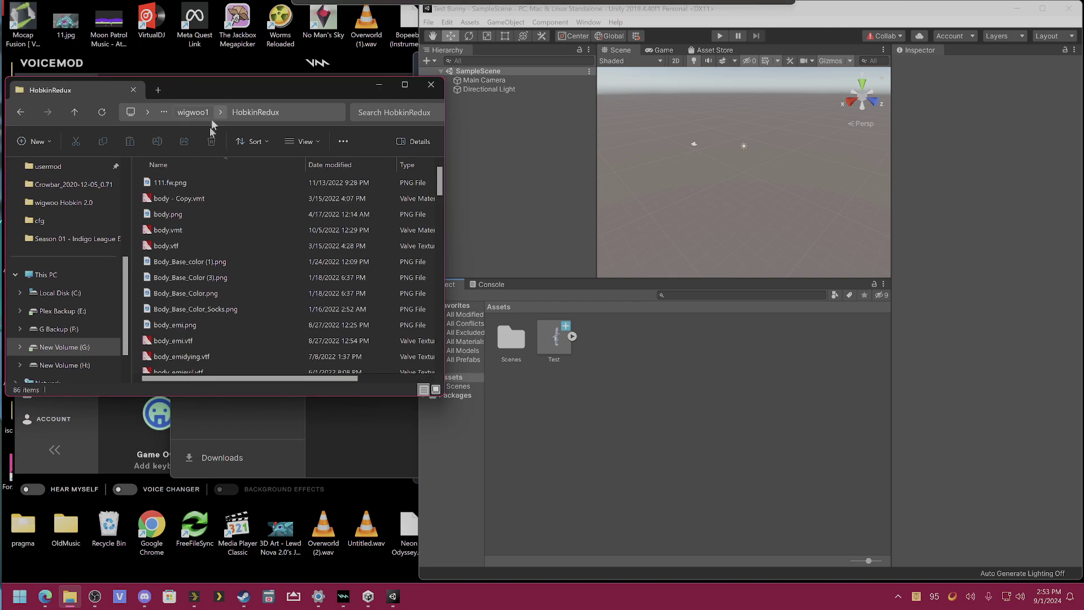
pyautogui.click(304, 142)
pyautogui.click(305, 184)
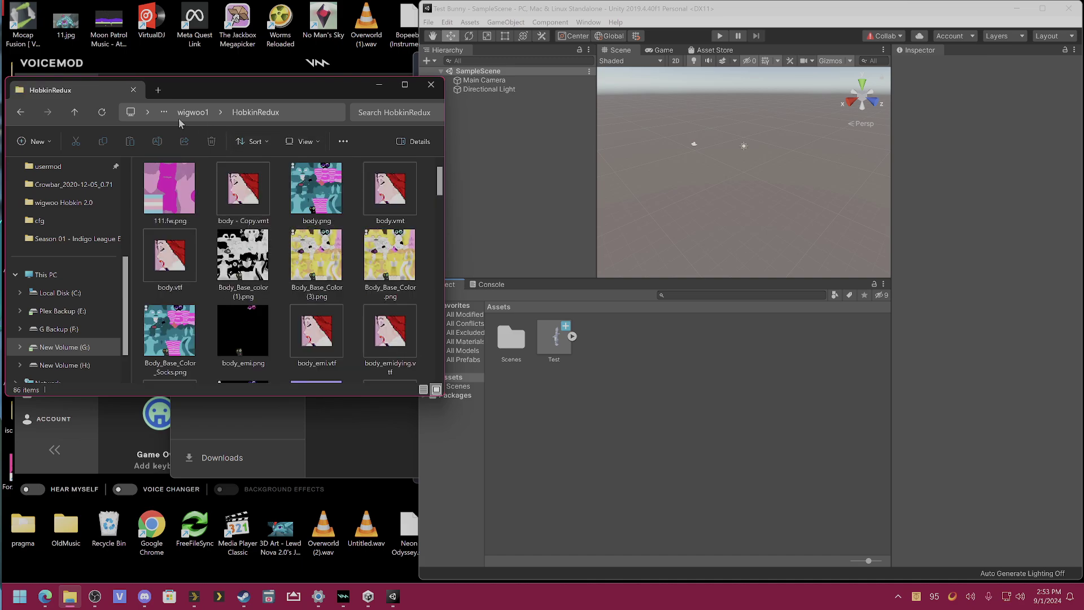
# Open wigwoo1 > comm > novabunny in Large icons and select BODY_Base_color.png
pyautogui.click(186, 115)
pyautogui.doubleClick(171, 214)
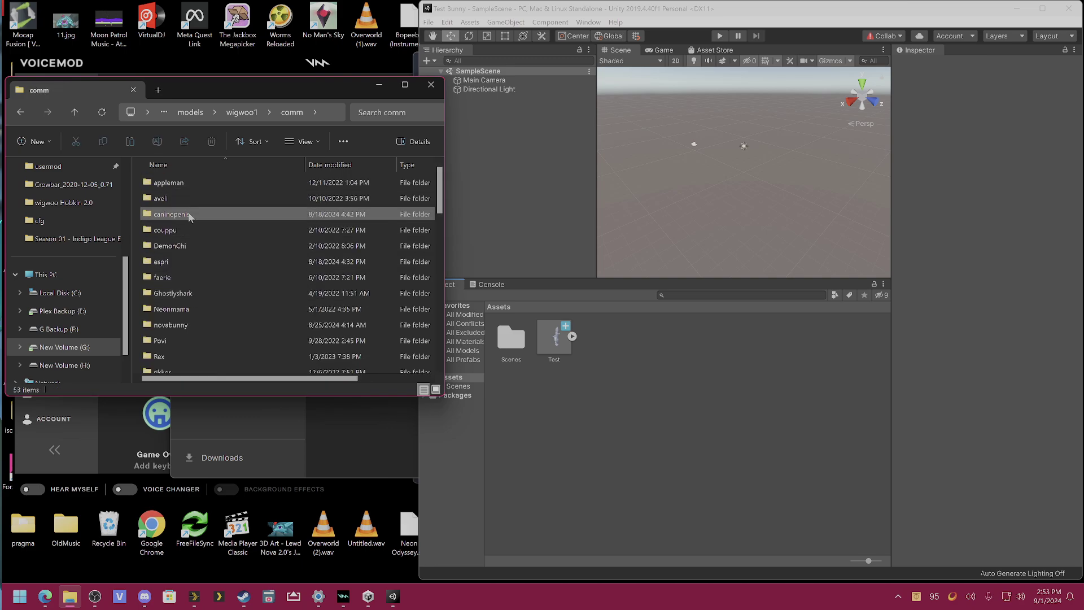
pyautogui.doubleClick(172, 324)
pyautogui.click(312, 141)
pyautogui.click(307, 184)
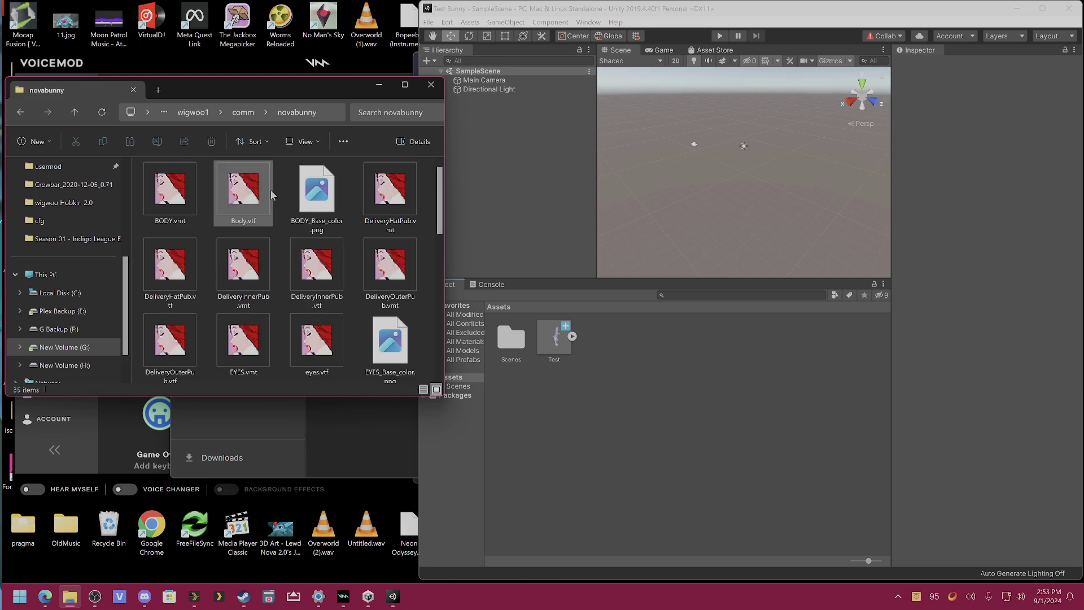
pyautogui.click(329, 193)
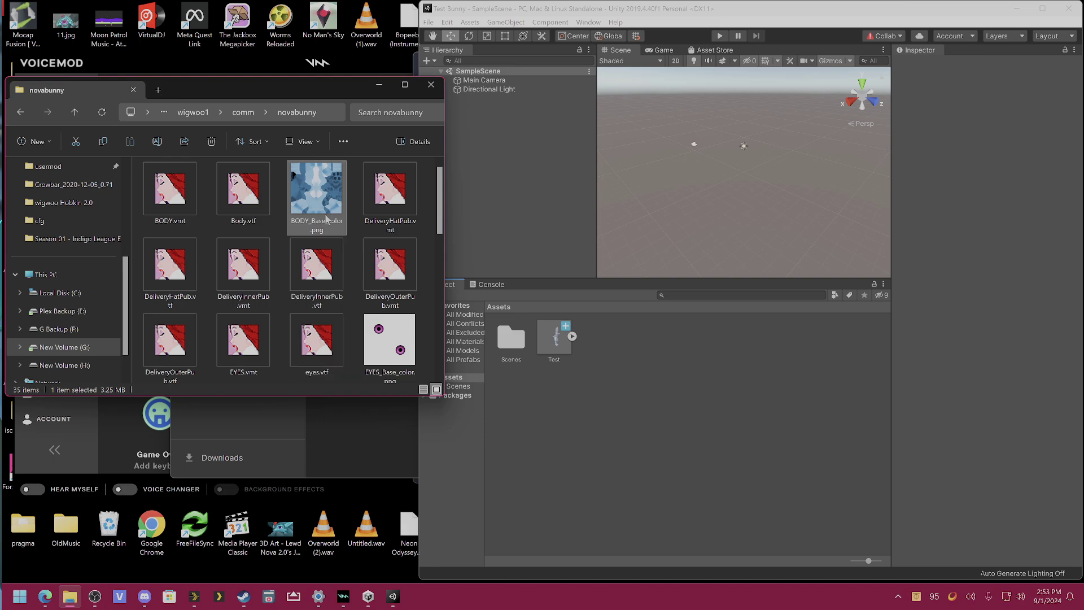
pyautogui.click(548, 349)
# Expand the Test model in Unity and inspect its EYES and HEAD materials
pyautogui.click(572, 336)
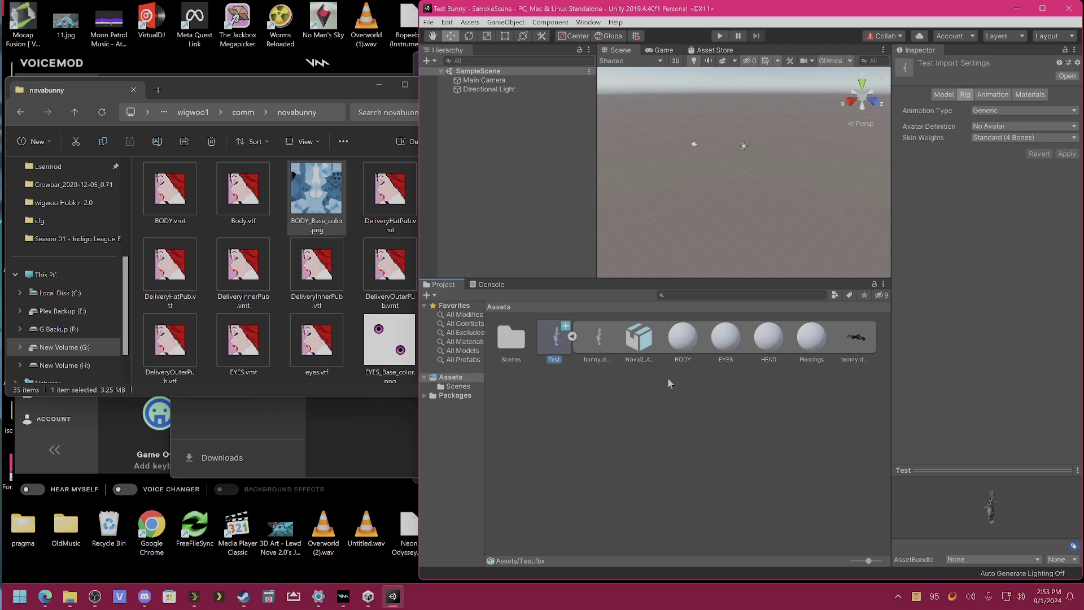
pyautogui.click(715, 361)
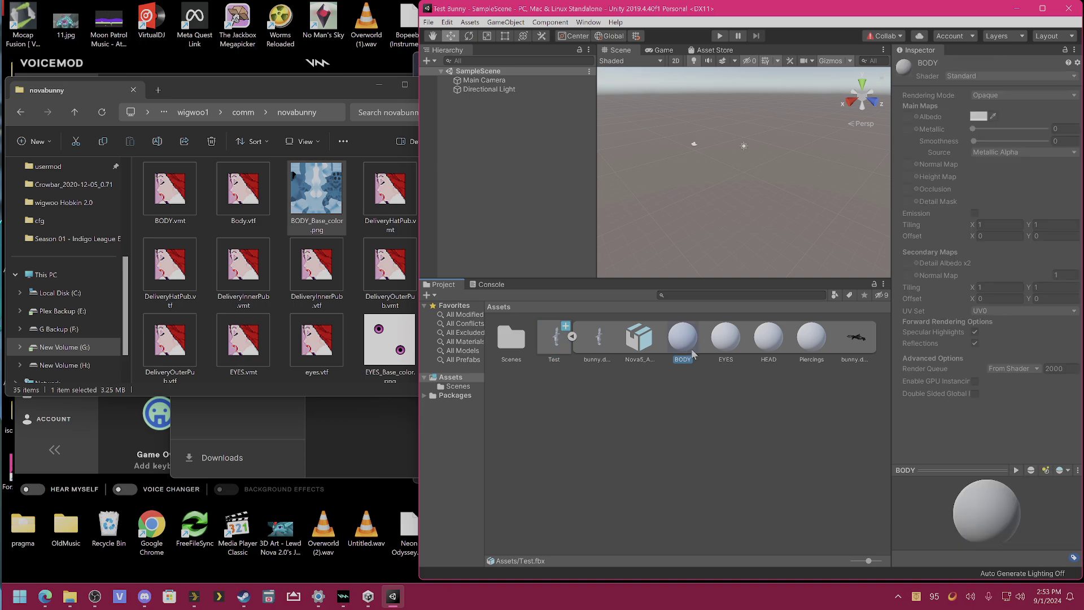
pyautogui.click(755, 347)
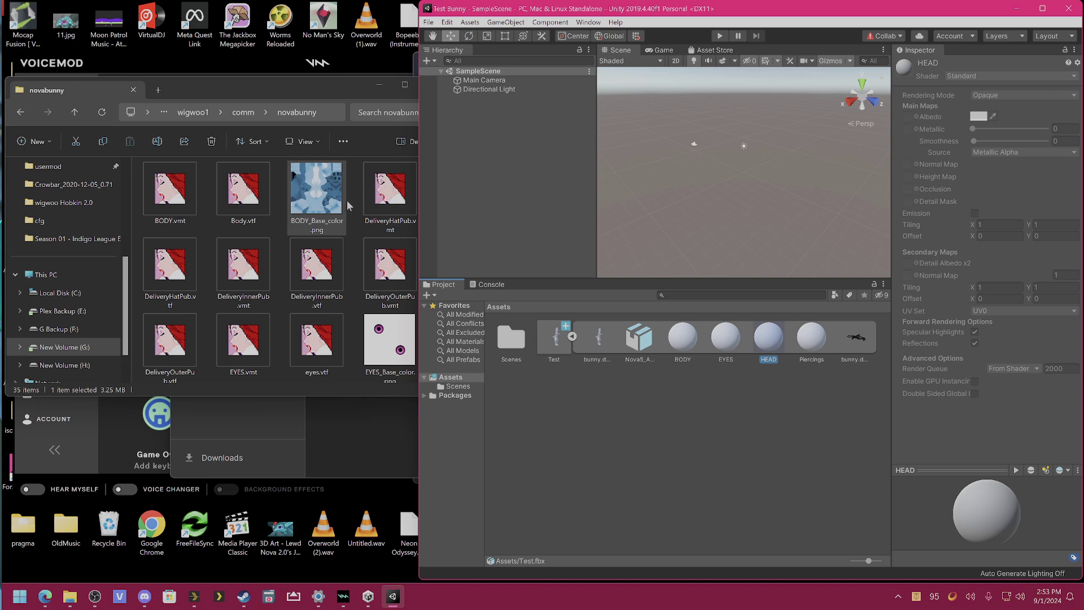
# Drag BODY_, EYES_ and HEAD_Base_color.png into Unity's Assets and maximize Unity
pyautogui.click(387, 339)
pyautogui.scroll(-1, 346, 318)
pyautogui.keyDown('ctrl'); pyautogui.click(344, 317); pyautogui.keyUp('ctrl')
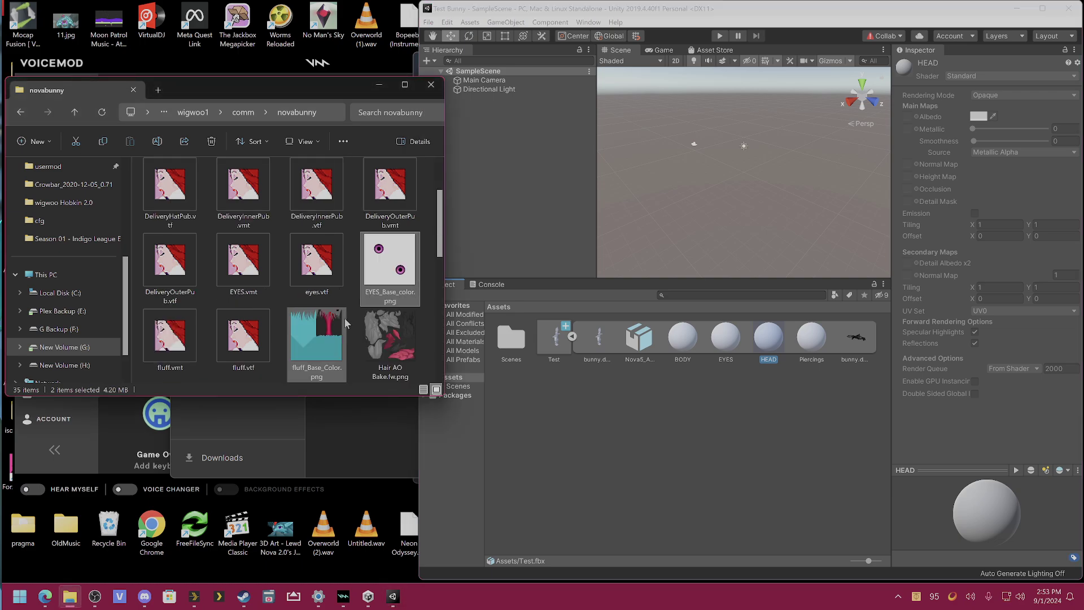
pyautogui.scroll(-2, 342, 339)
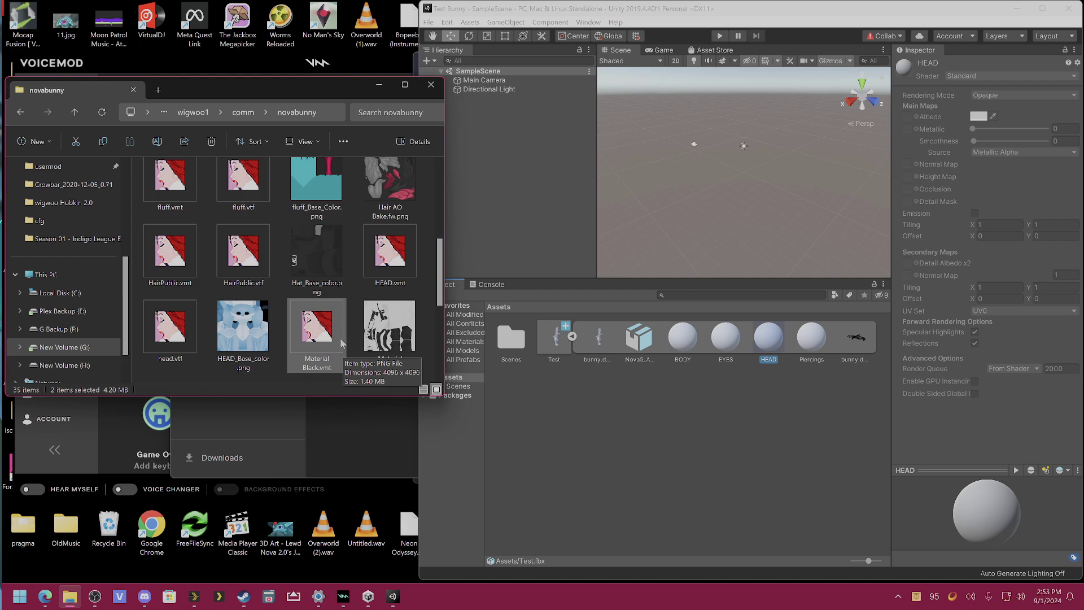
pyautogui.keyDown('ctrl'); pyautogui.click(244, 339); pyautogui.keyUp('ctrl')
pyautogui.moveTo(244, 339); pyautogui.dragTo(552, 408)
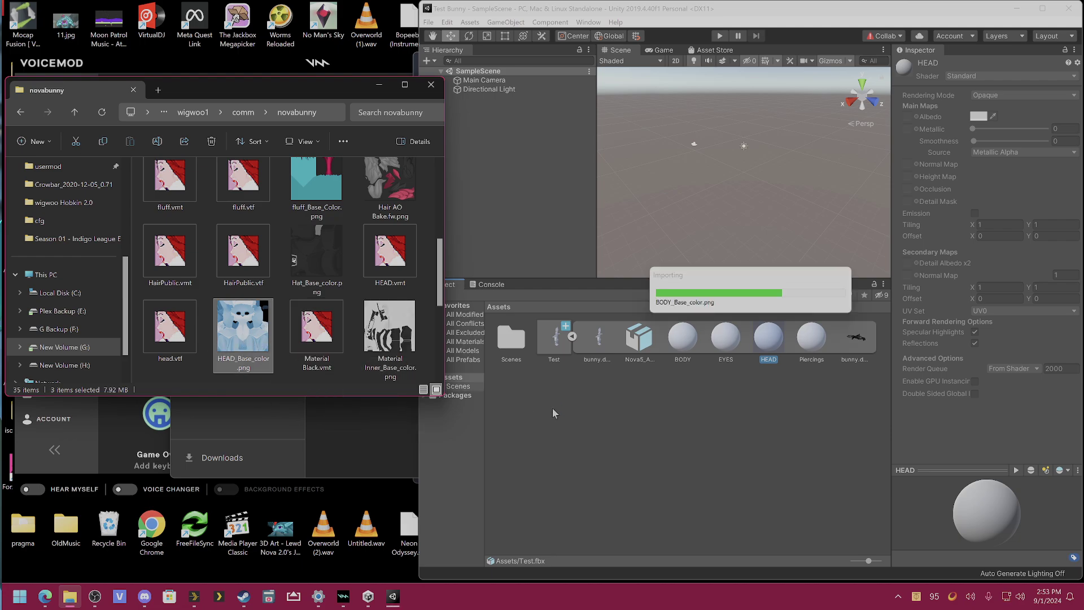
pyautogui.click(1042, 9)
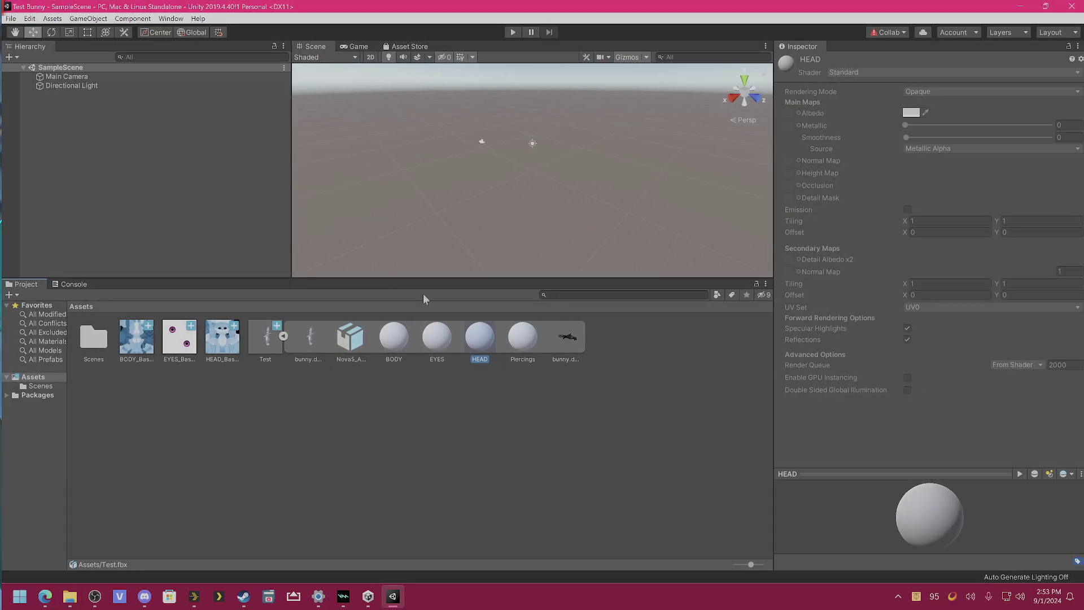
# Drag the Test model into the Hierarchy at 0,0,0 and frame the bunny in the Scene view
pyautogui.moveTo(268, 347); pyautogui.dragTo(208, 223)
pyautogui.moveTo(137, 151); pyautogui.dragTo(137, 151)
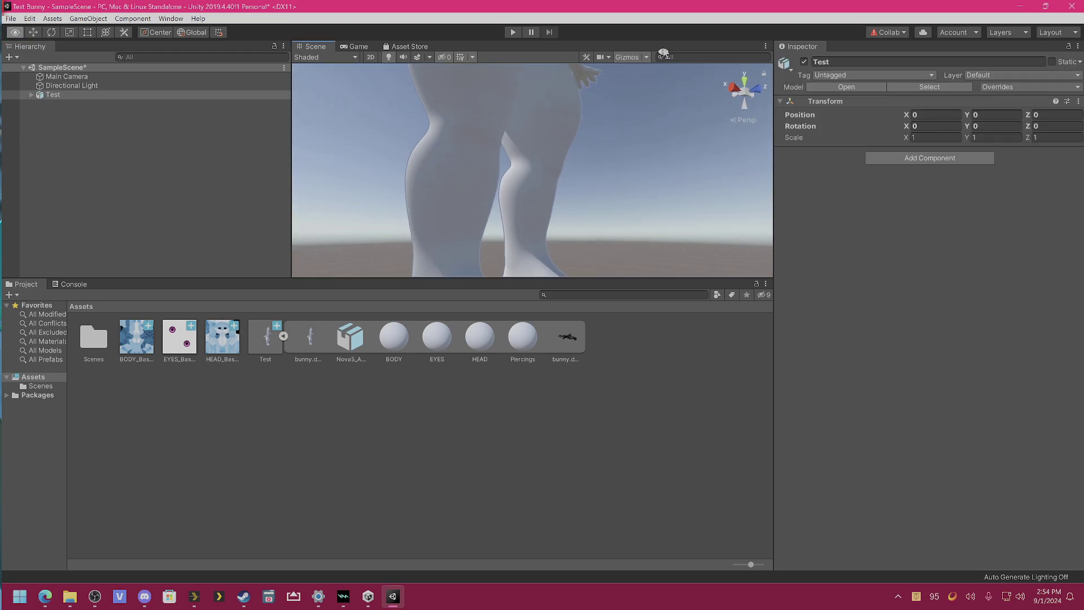
pyautogui.moveTo(665, 68); pyautogui.dragTo(598, 154, button='right')
pyautogui.press('s')
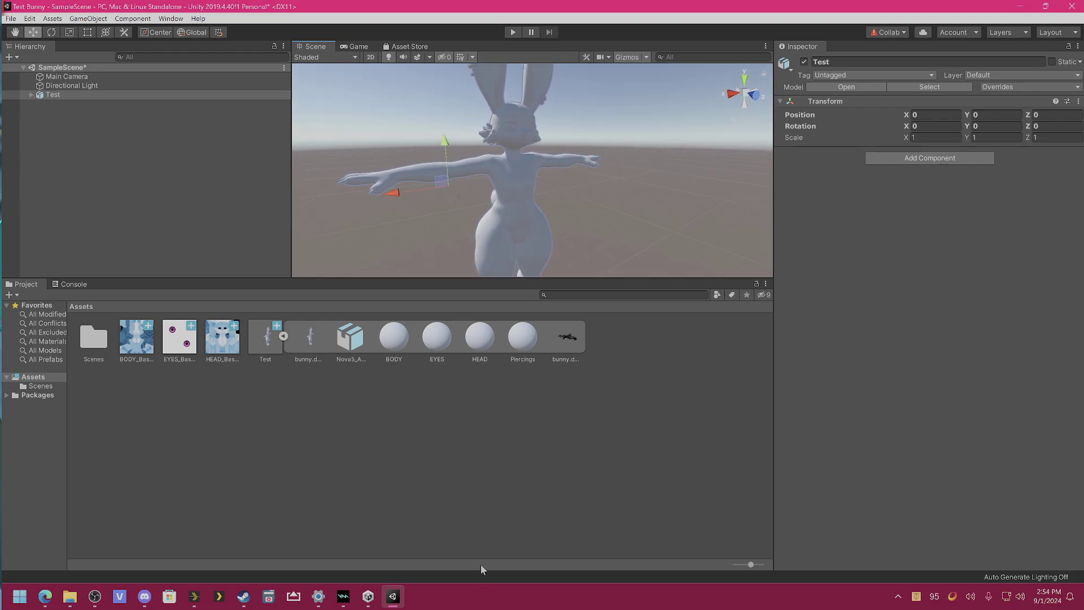
# Create a material named Body with BODY_Base_color as its albedo texture
pyautogui.rightClick(381, 452)
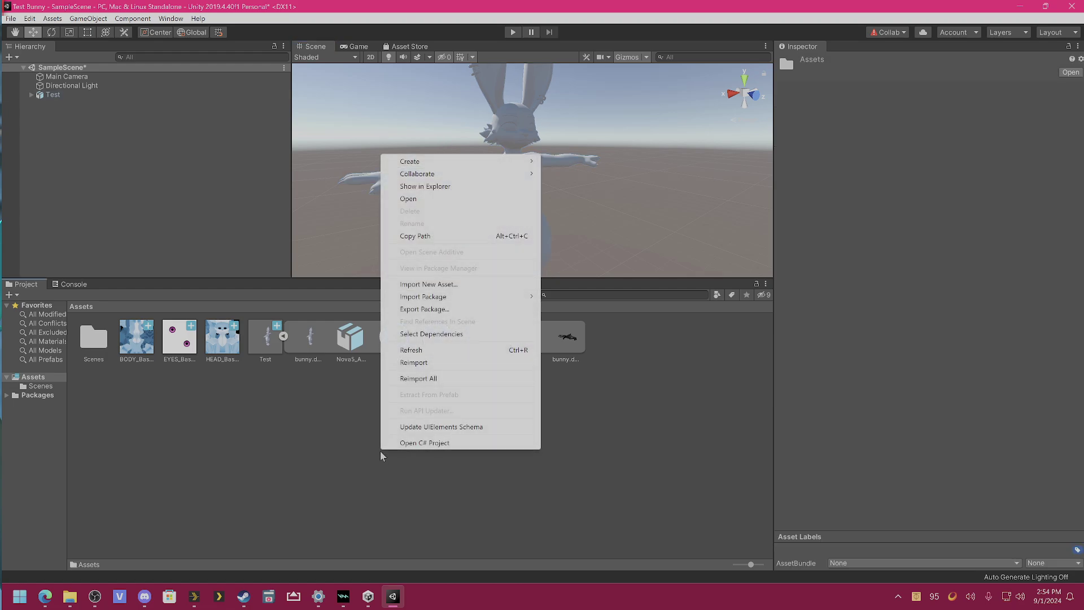
pyautogui.click(479, 162)
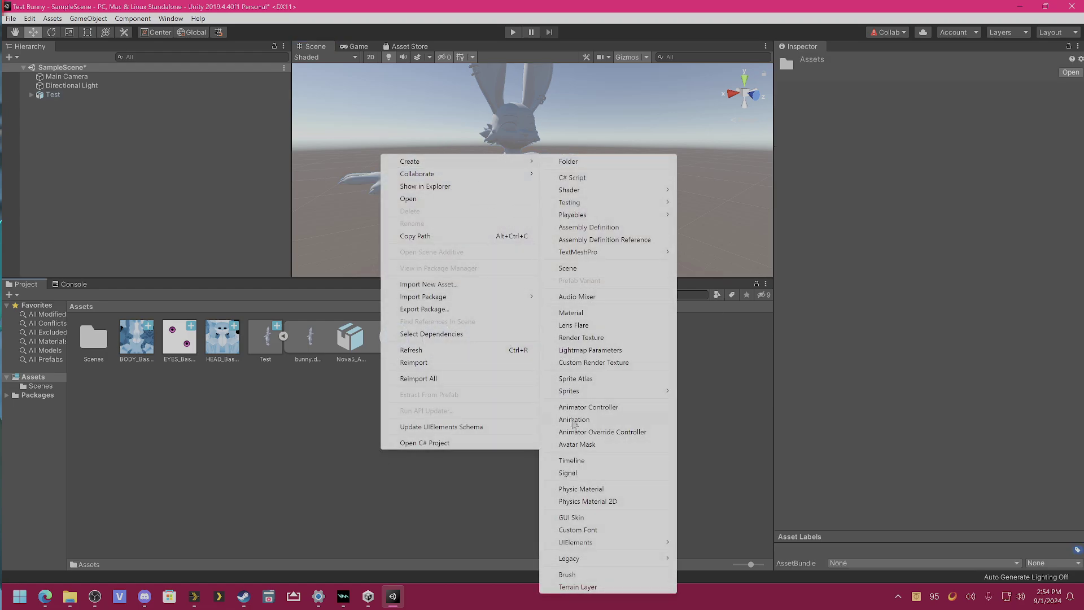
pyautogui.click(589, 313)
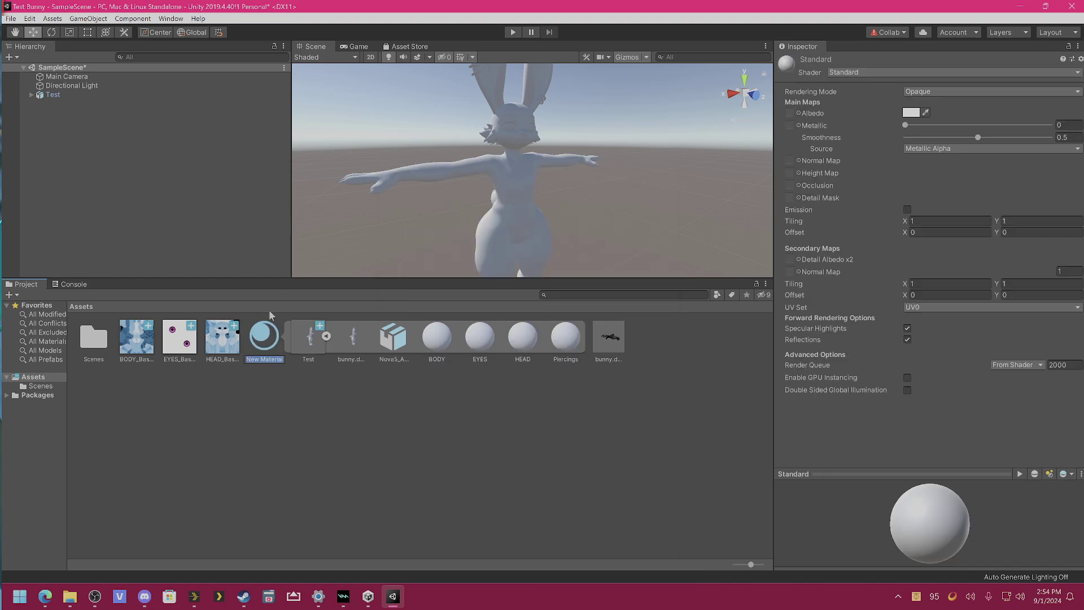
pyautogui.write('Body')
pyautogui.press('Return')
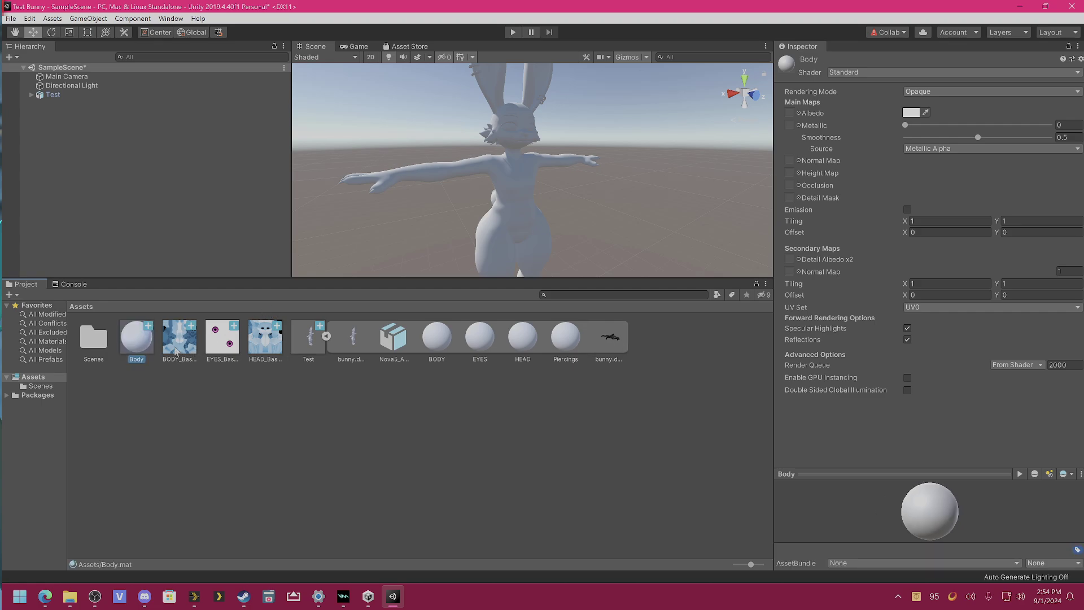
pyautogui.moveTo(176, 351); pyautogui.dragTo(789, 116)
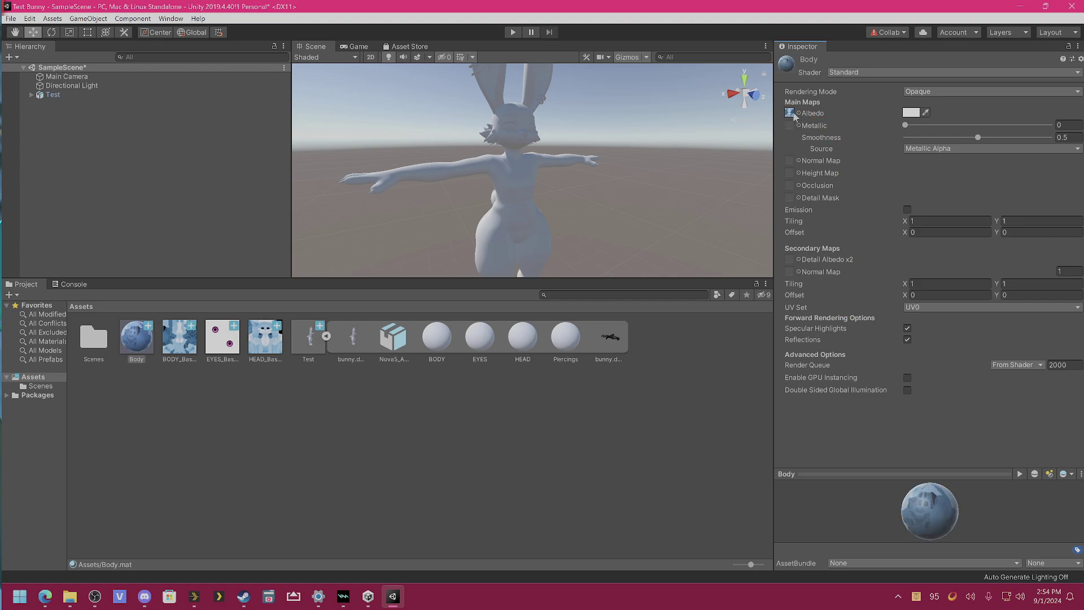
# Create two more materials named Eyes and Head in Assets
pyautogui.rightClick(368, 429)
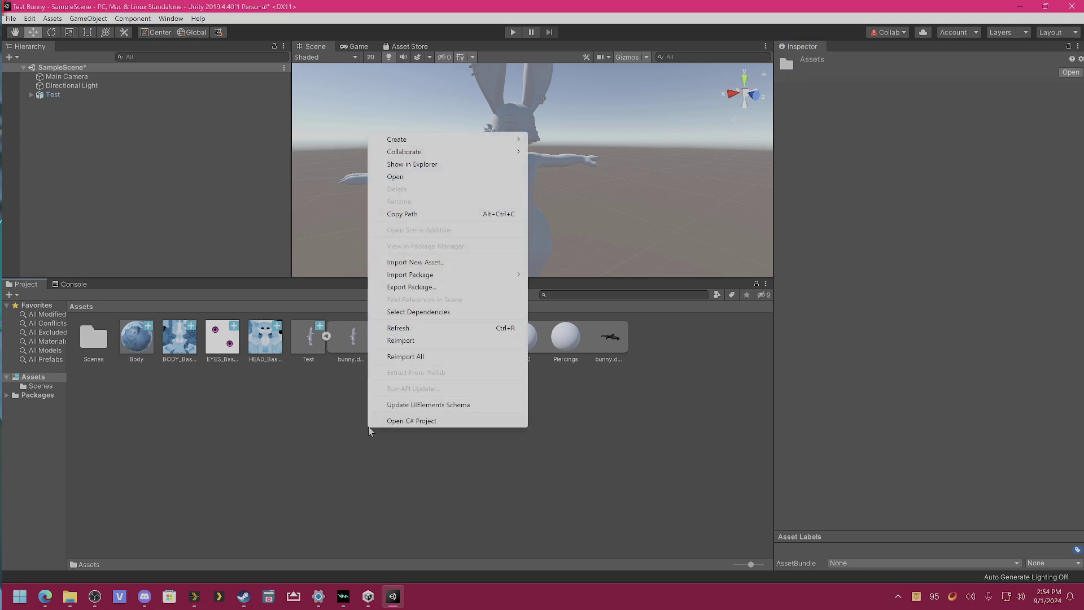
pyautogui.moveTo(416, 139)
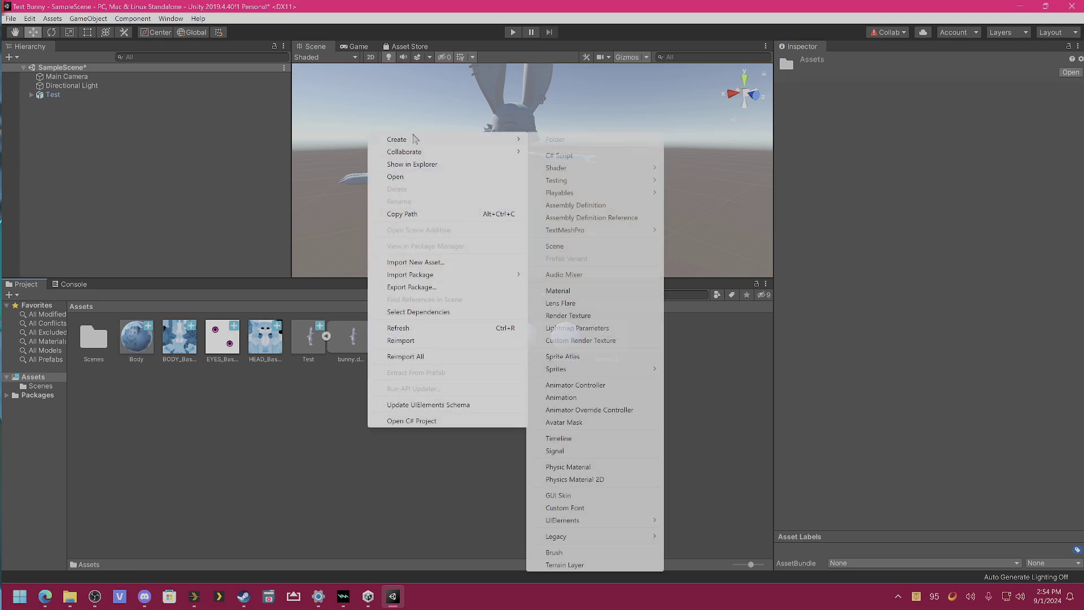
pyautogui.click(566, 295)
pyautogui.write('Eyes')
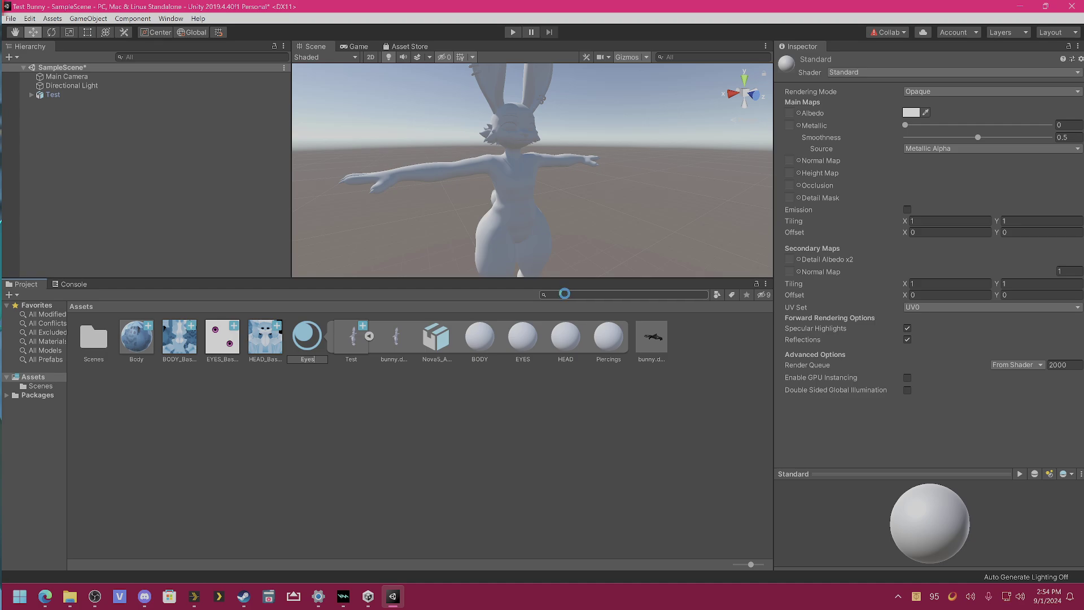
pyautogui.press('Return')
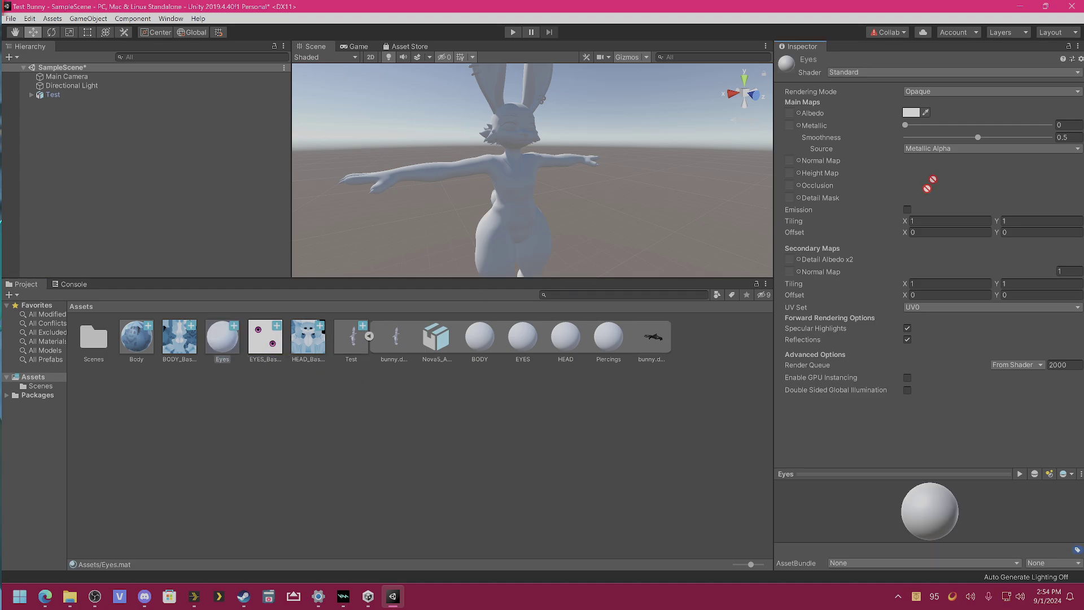
pyautogui.rightClick(531, 481)
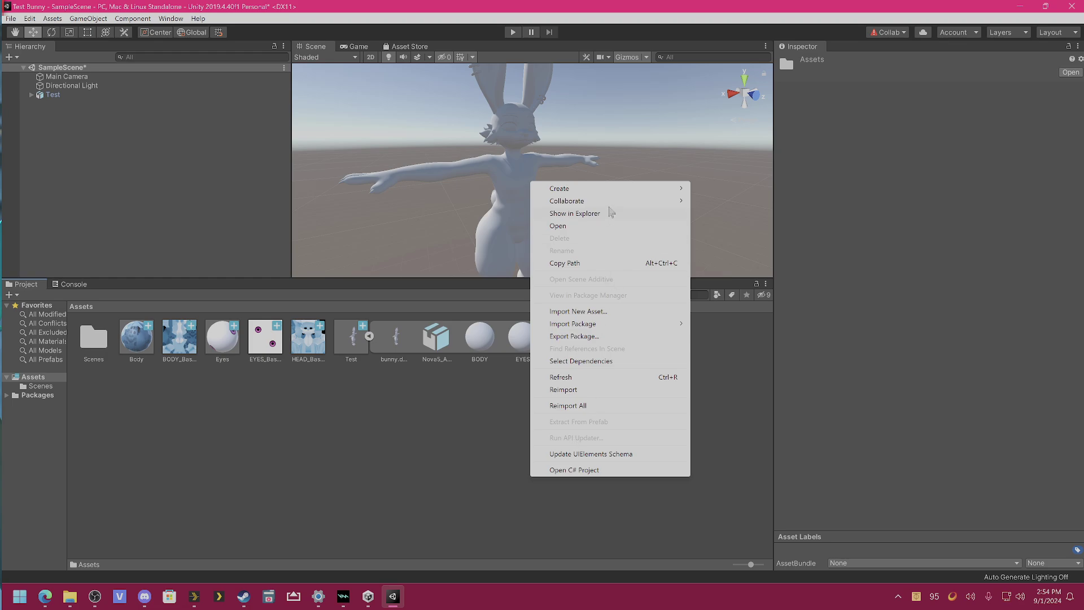
pyautogui.moveTo(607, 189)
pyautogui.click(702, 326)
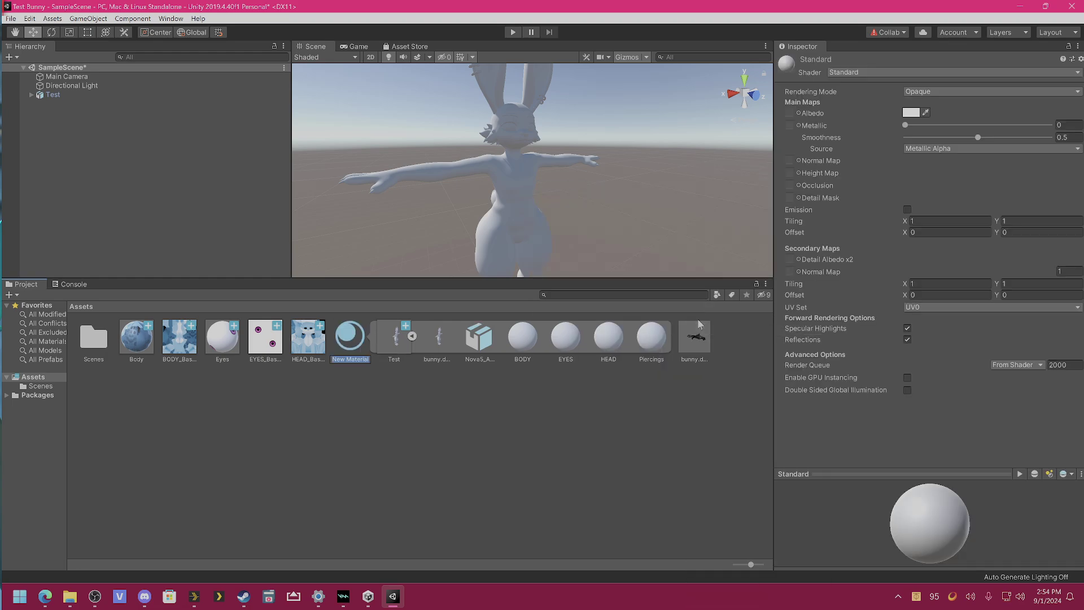
pyautogui.write('Head')
pyautogui.press('Return')
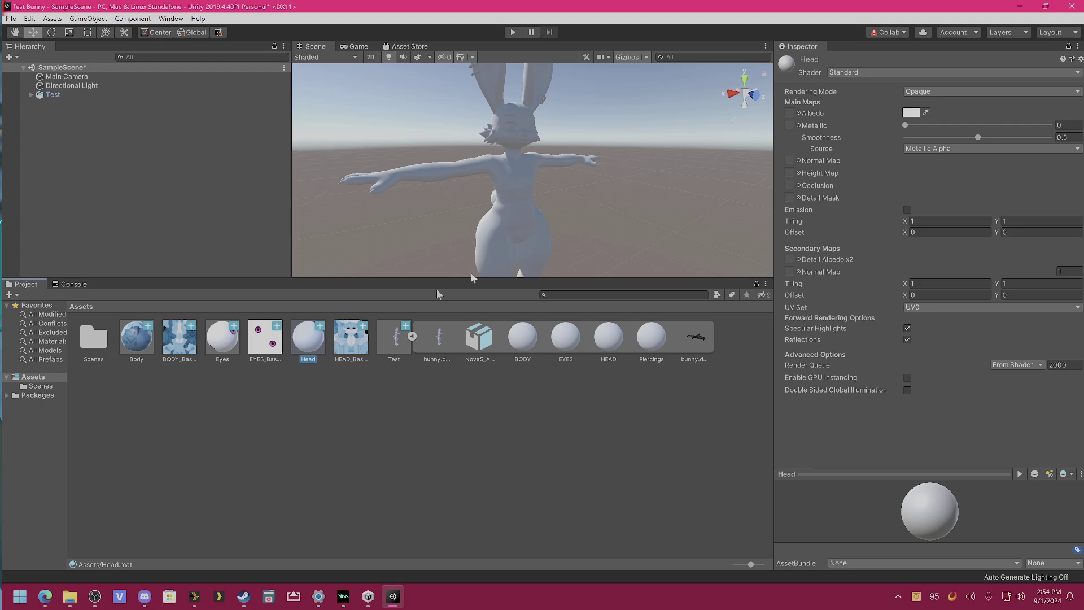
# Set HEAD_ base colour as the Head material's albedo and apply Head to the bunny's head
pyautogui.moveTo(342, 348); pyautogui.dragTo(793, 120)
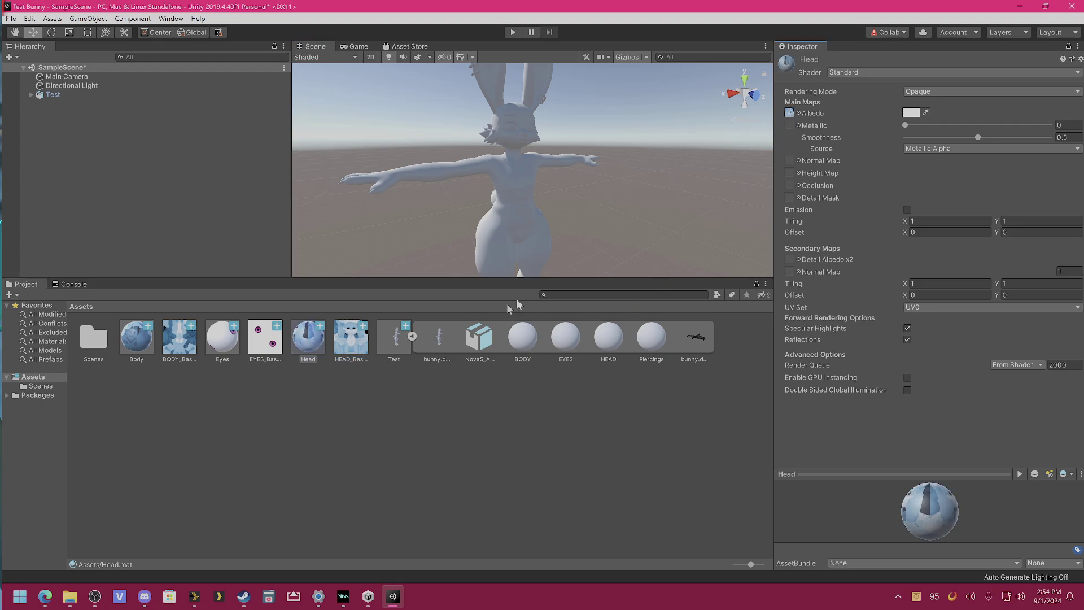
pyautogui.click(310, 345)
pyautogui.moveTo(308, 340); pyautogui.dragTo(522, 130)
# Give the Eyes material its texture, apply Body to the bunny, and set Body smoothness to 0
pyautogui.moveTo(307, 337); pyautogui.dragTo(506, 132)
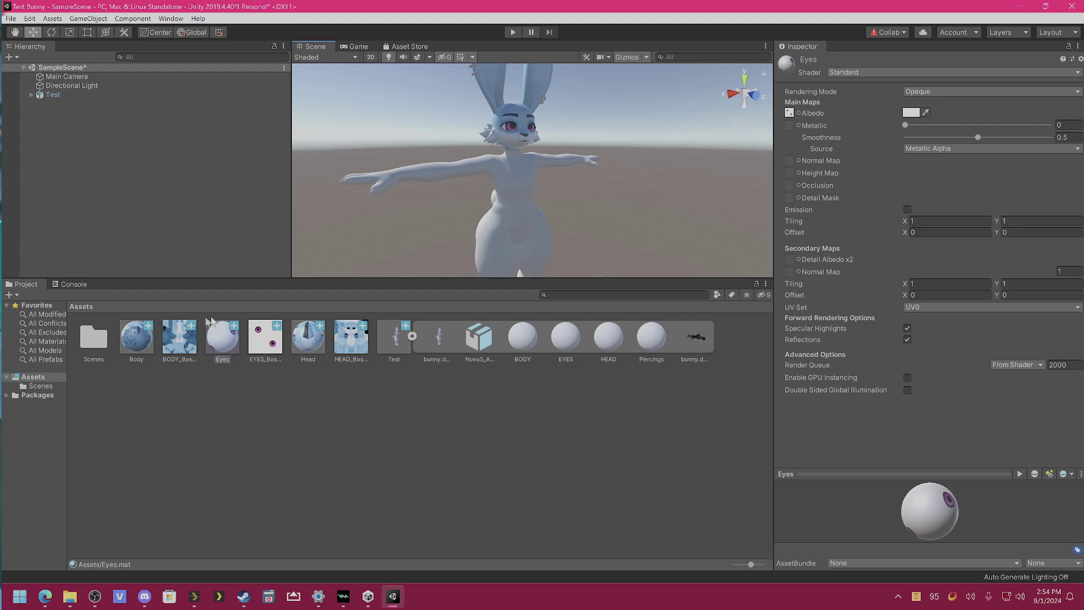
pyautogui.moveTo(136, 337); pyautogui.dragTo(521, 241)
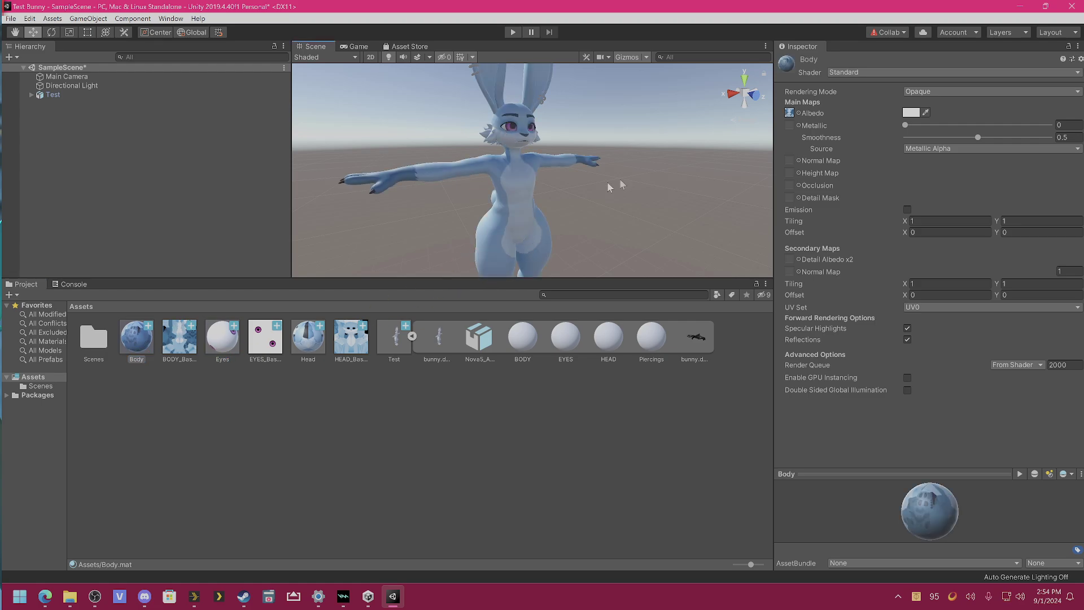
pyautogui.moveTo(978, 137); pyautogui.dragTo(681, 176)
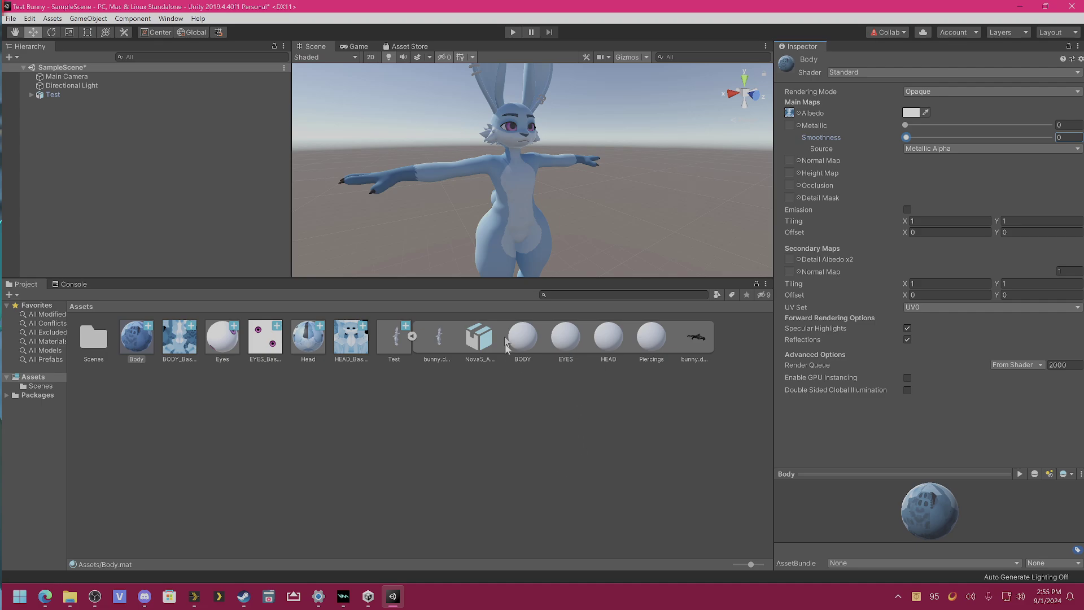
# Set the Test model's rig Animation Type to Humanoid and apply the import settings
pyautogui.click(61, 95)
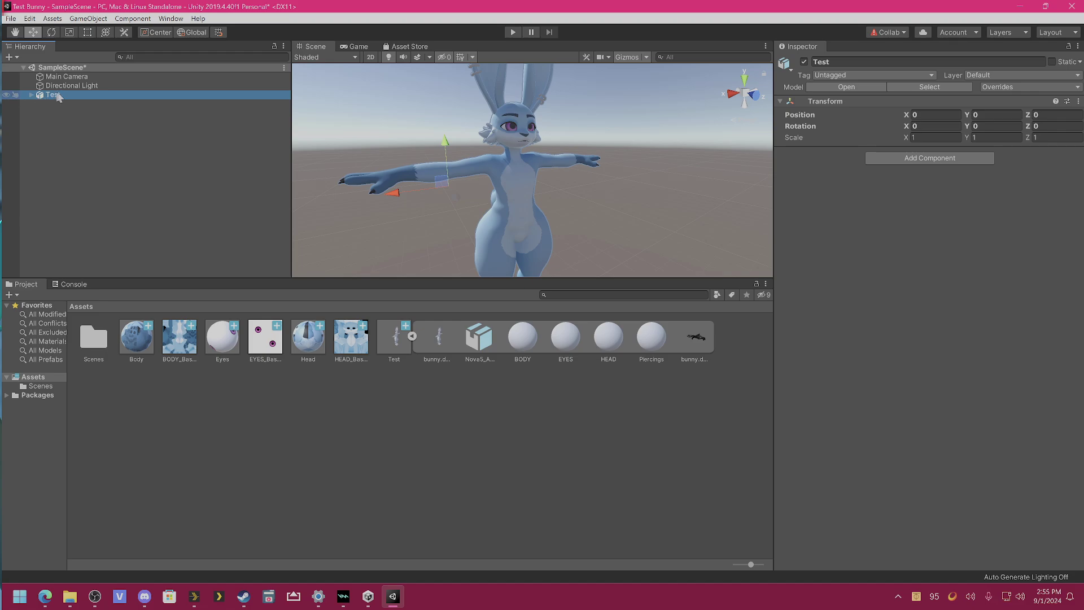
pyautogui.click(935, 88)
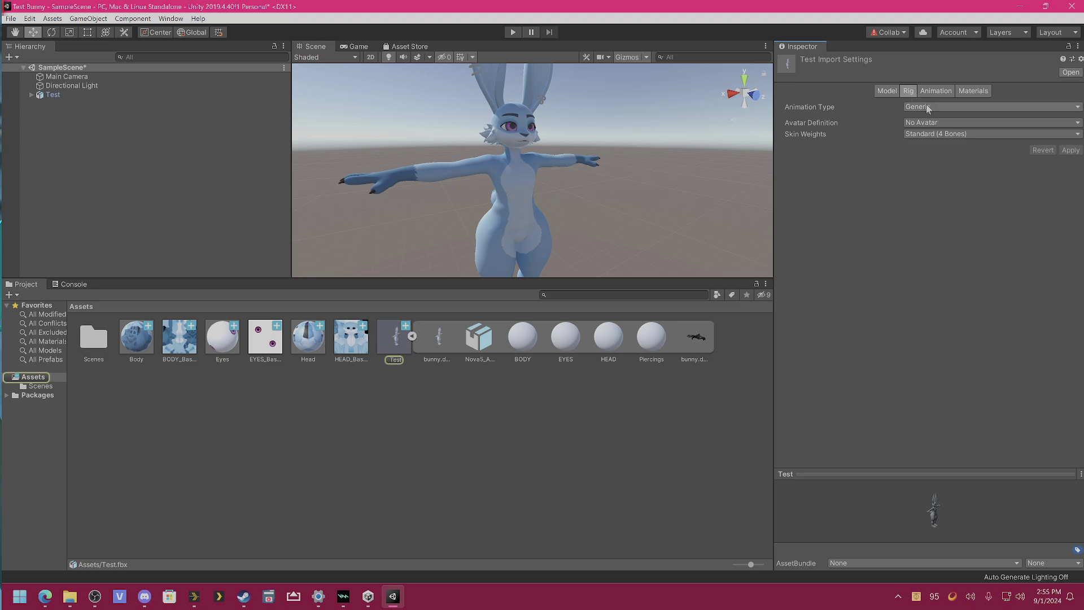
pyautogui.click(928, 108)
pyautogui.click(926, 157)
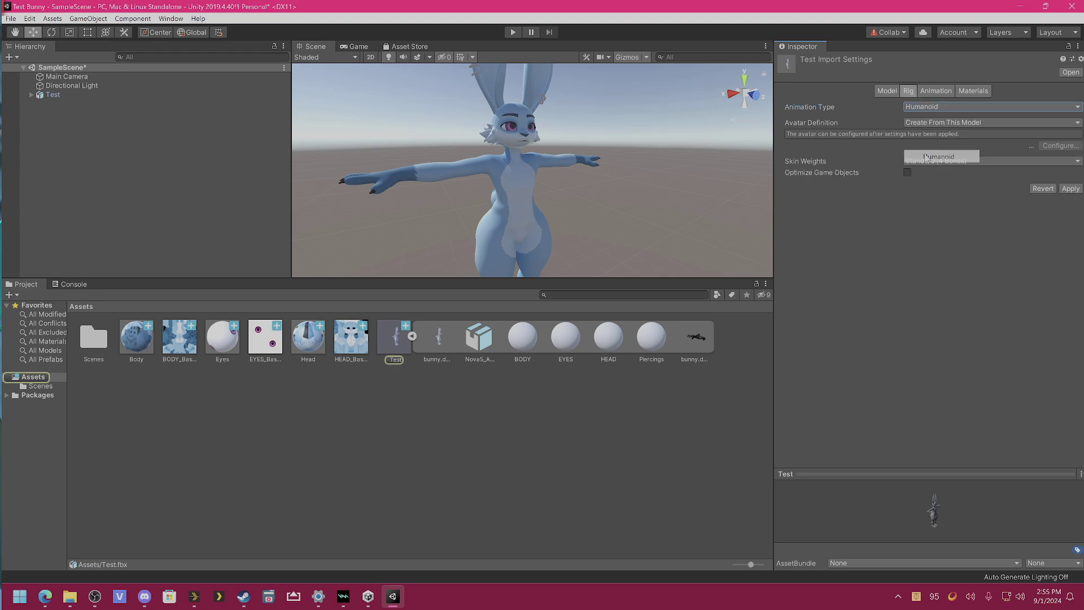
pyautogui.click(1070, 189)
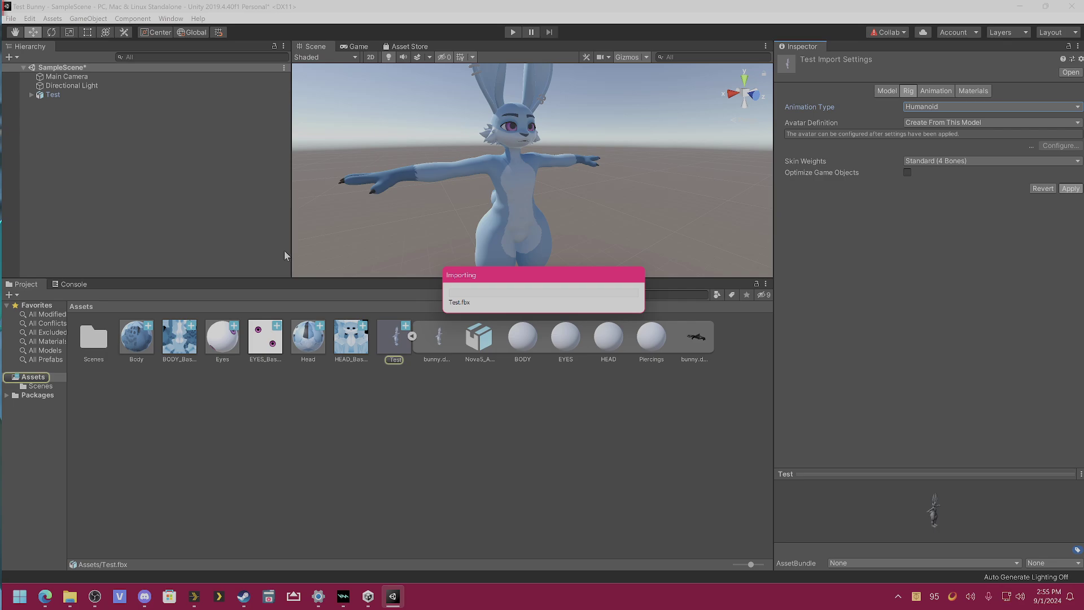
# Lower the music volume and minimize or close Explorer, Unity Hub, Steam, the voice changer and an ad popup
pyautogui.click(194, 596)
pyautogui.moveTo(375, 444); pyautogui.dragTo(367, 444)
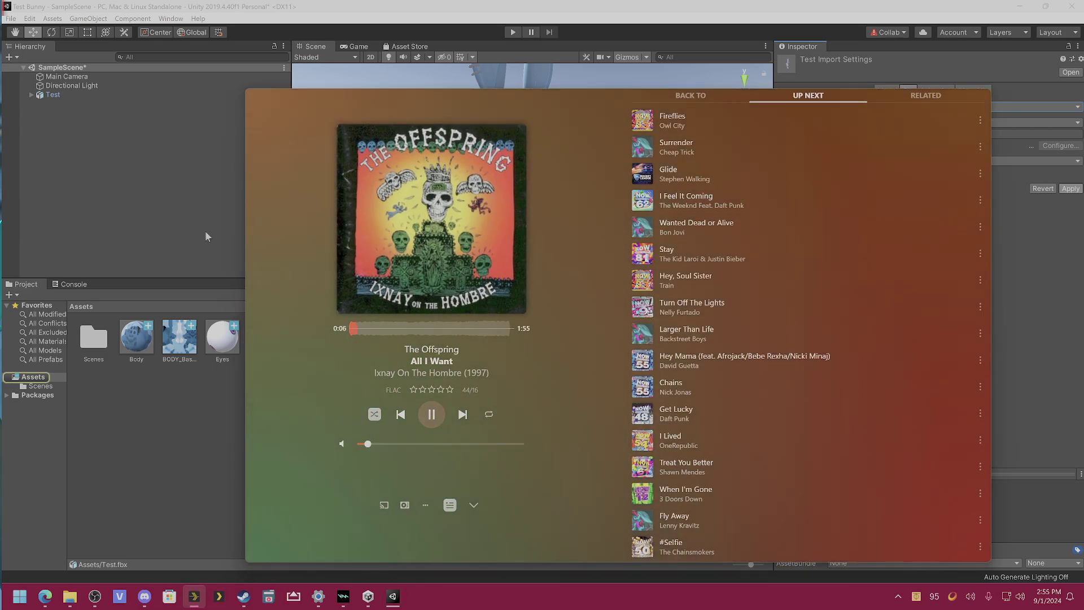
pyautogui.click(198, 597)
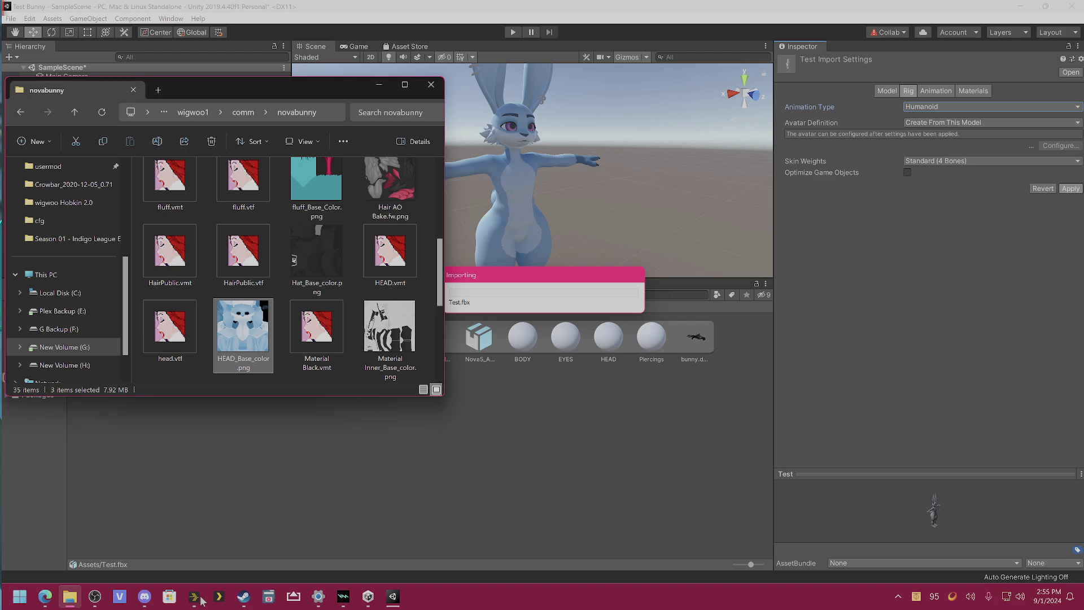
pyautogui.click(375, 85)
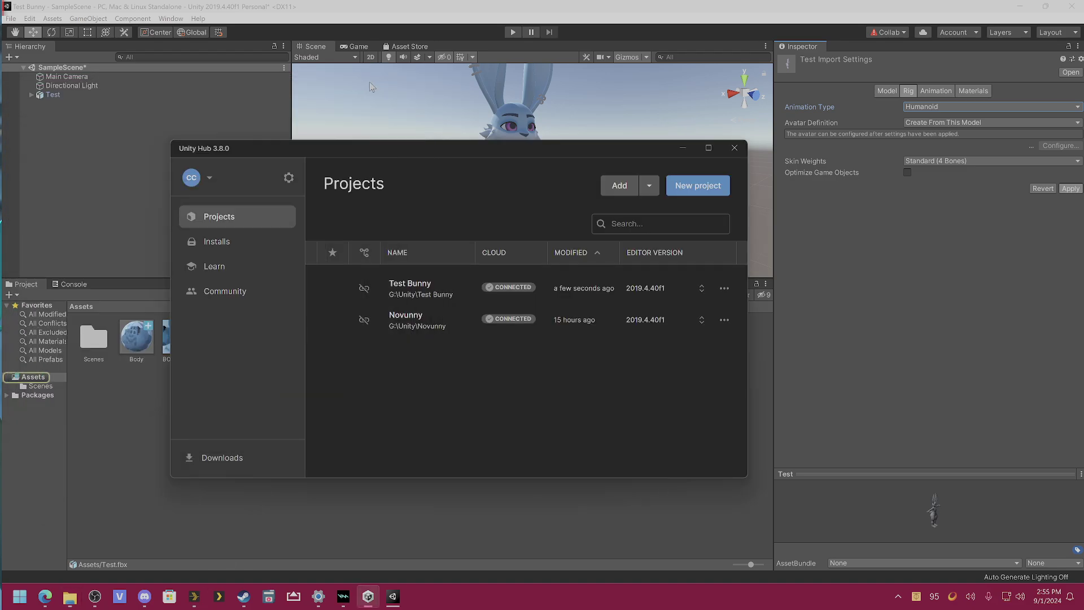
pyautogui.click(708, 149)
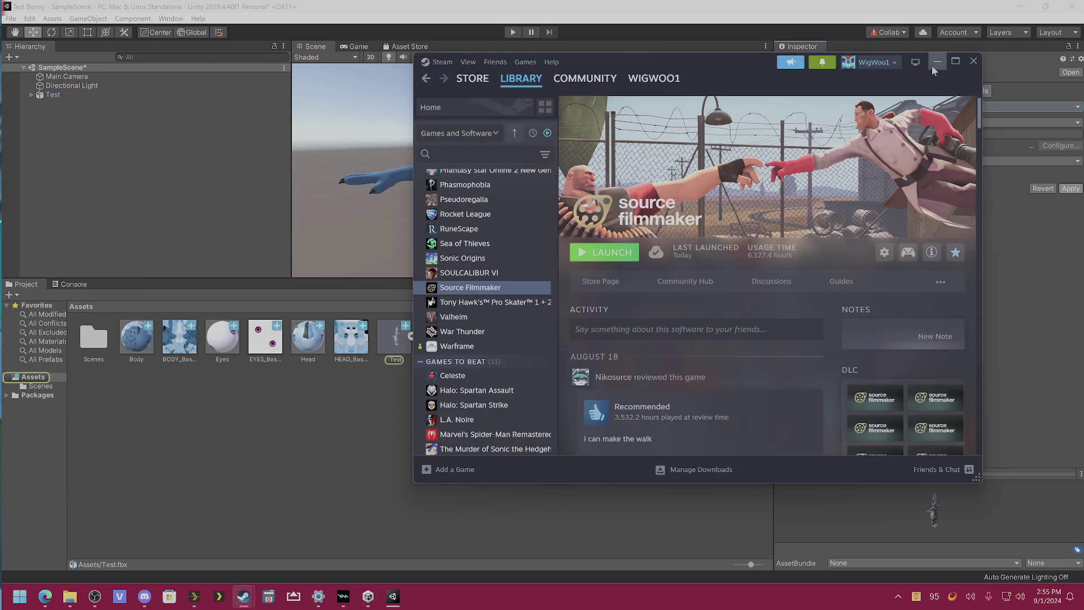
pyautogui.click(937, 62)
pyautogui.click(610, 62)
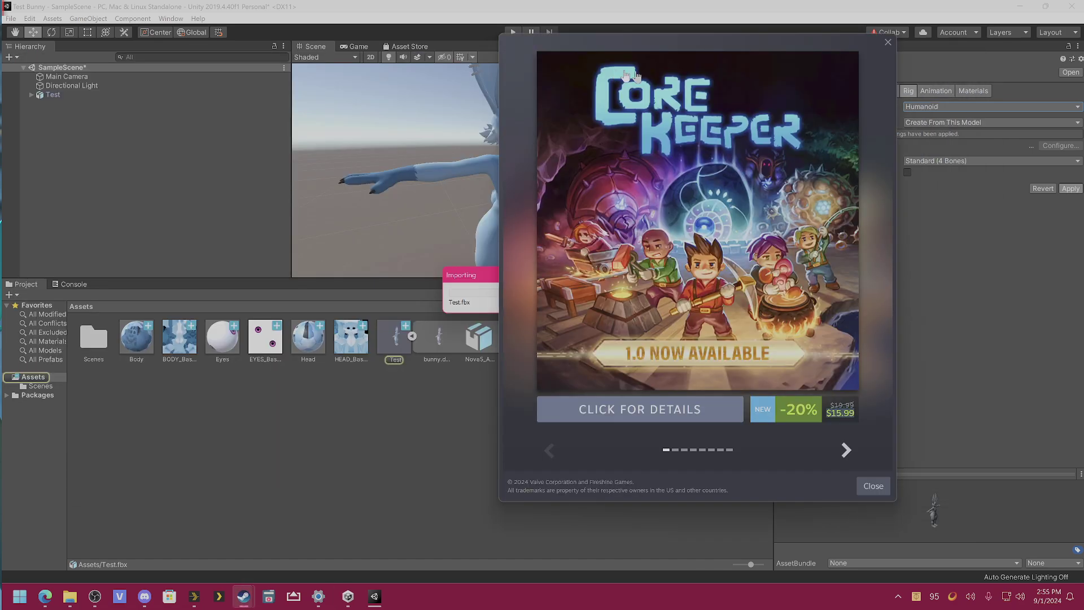
pyautogui.click(872, 485)
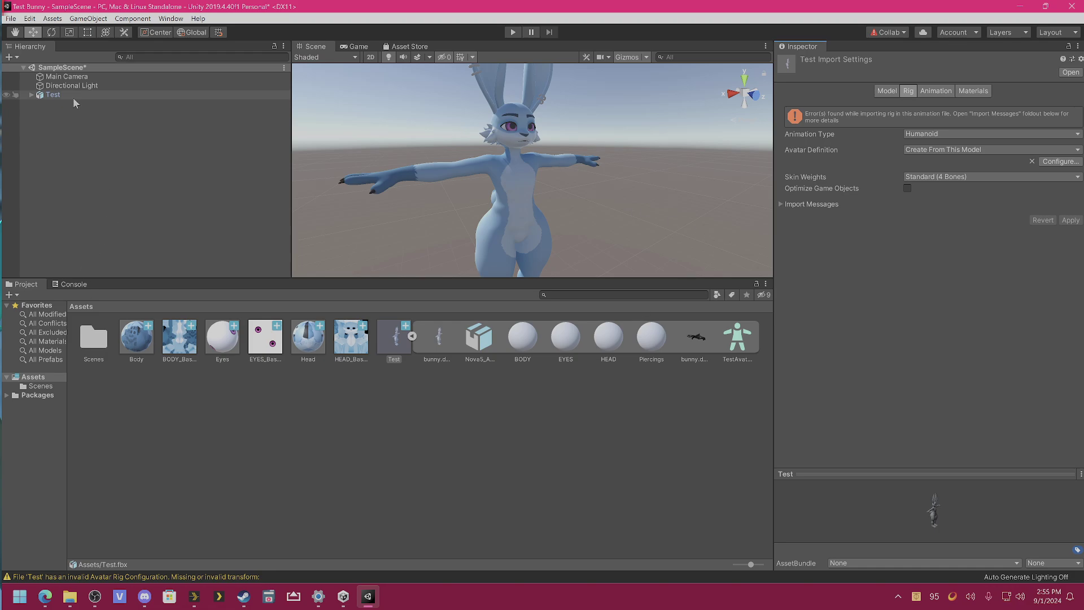
# Open the avatar bone configuration with Configure... under Avatar Definition
pyautogui.click(1053, 164)
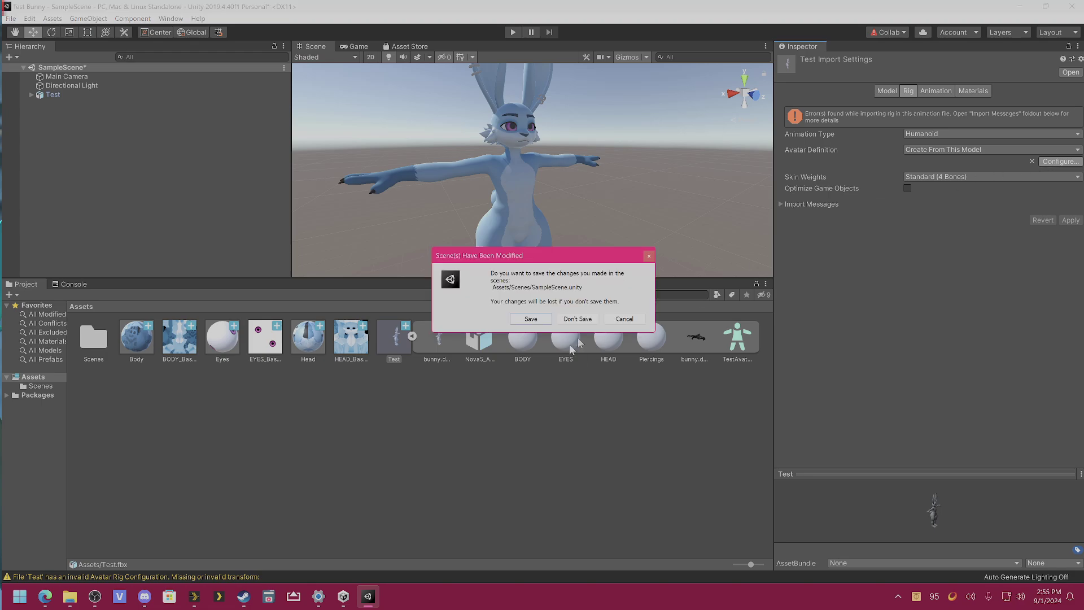
# Discard the scene changes and use Pose > Enforce T-Pose on the bunny avatar
pyautogui.click(585, 323)
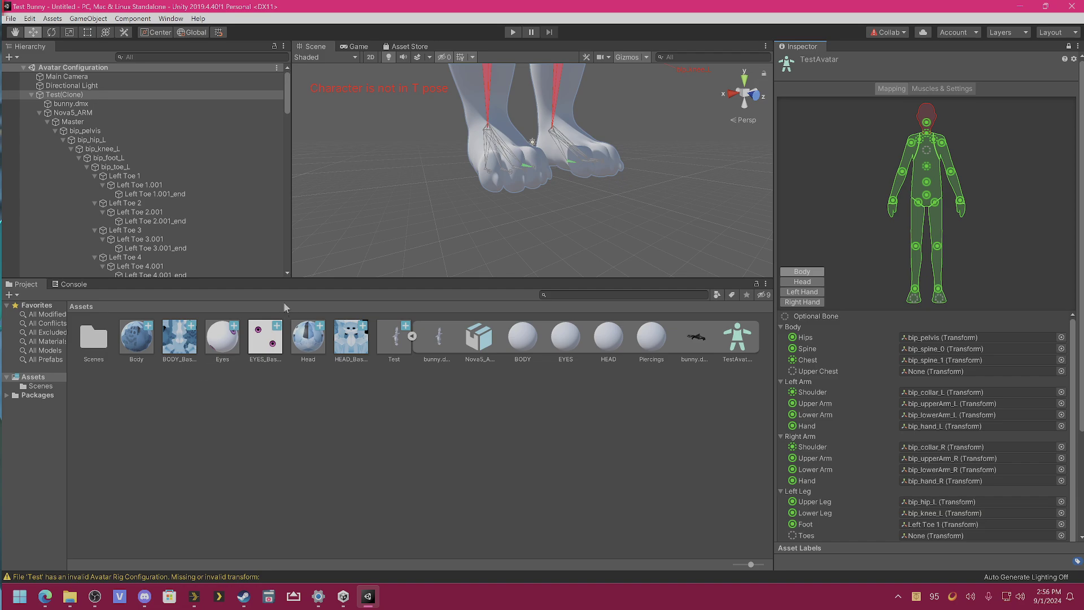
pyautogui.scroll(-1, 932, 364)
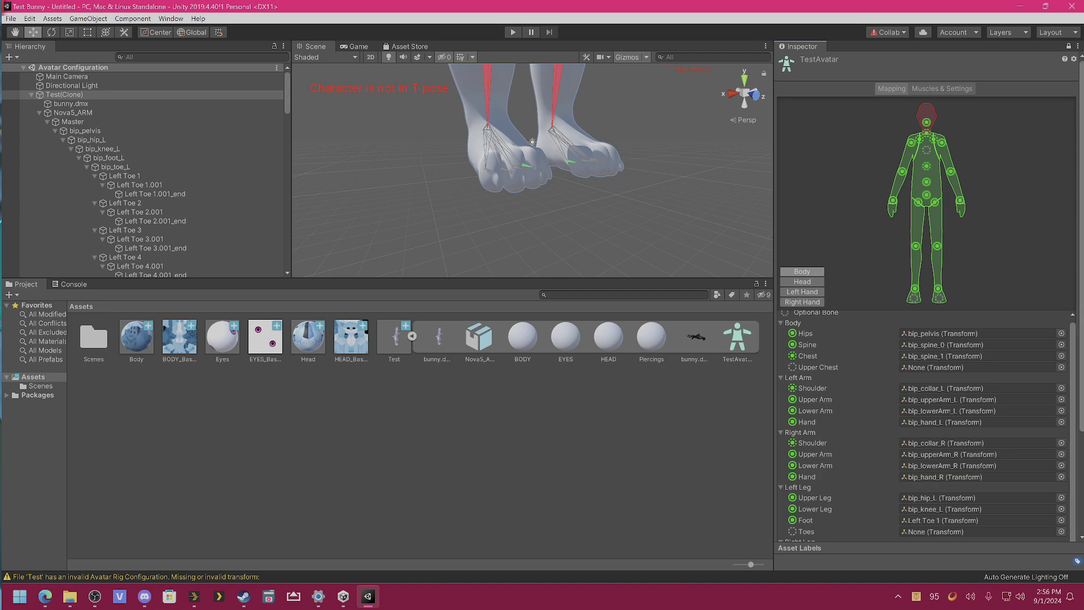
pyautogui.scroll(-6, 1079, 339)
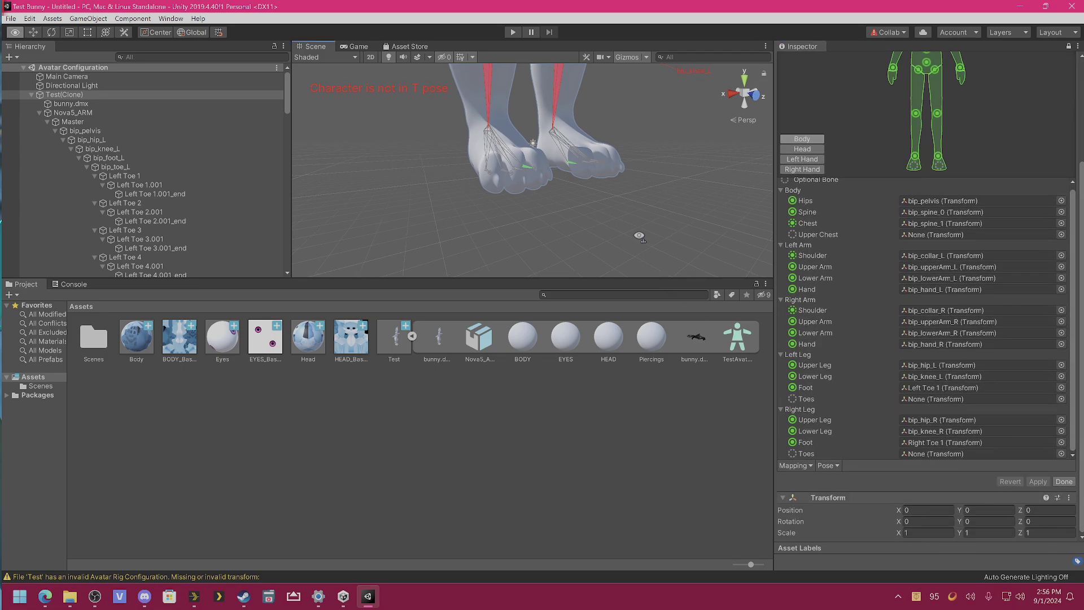
pyautogui.keyDown('alt'); pyautogui.moveTo(638, 236); pyautogui.dragTo(590, 82); pyautogui.keyUp('alt')
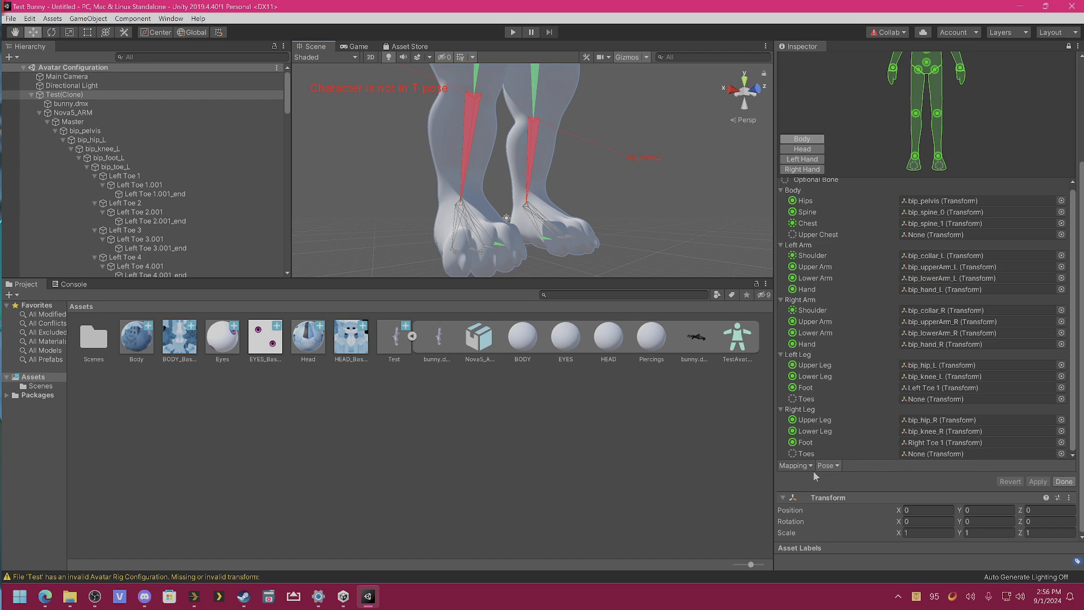
pyautogui.click(832, 466)
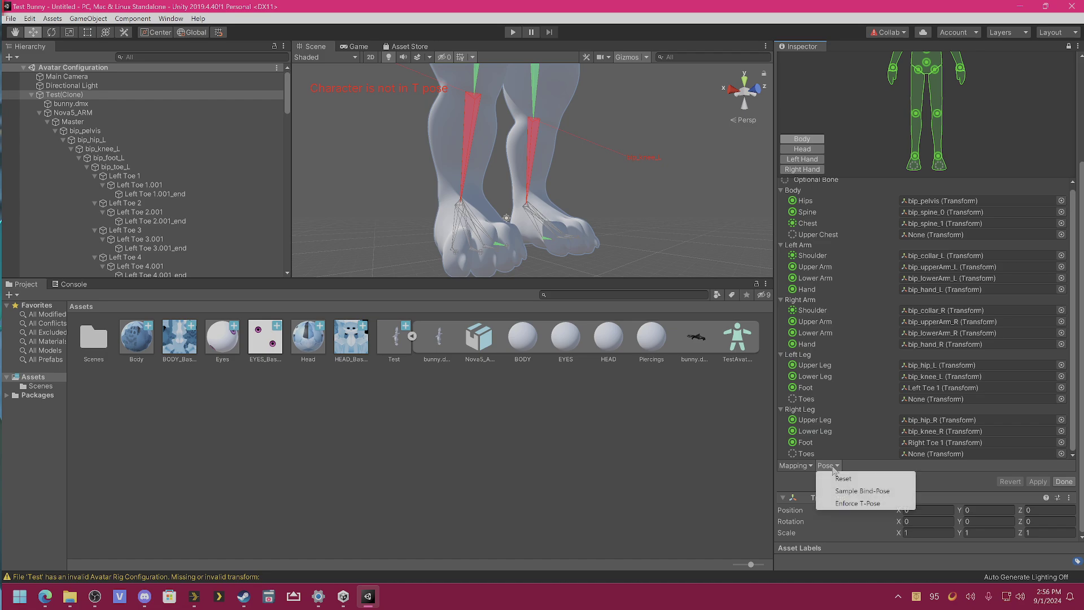
pyautogui.click(852, 502)
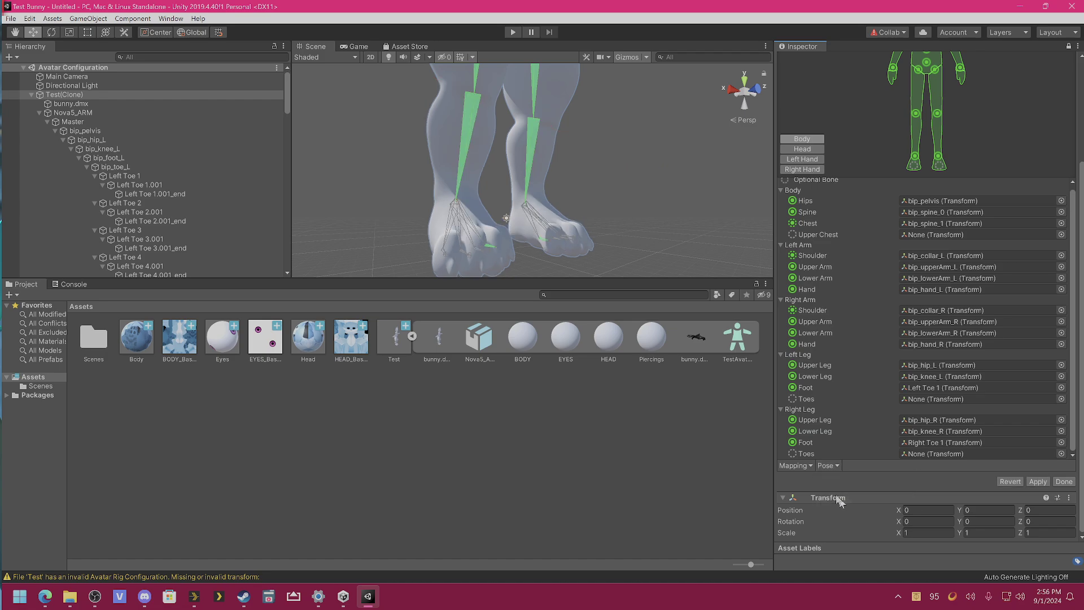
# Inspect the bip_pelvis bone and the left hand's bone assignment without changing them
pyautogui.keyDown('alt'); pyautogui.moveTo(650, 186); pyautogui.dragTo(604, 261); pyautogui.keyUp('alt')
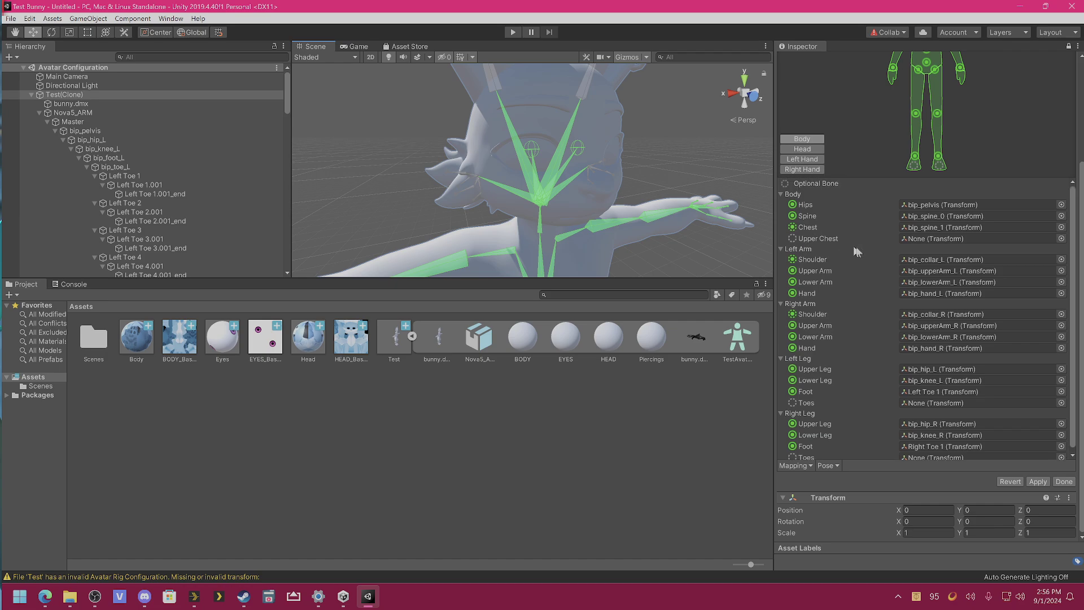
pyautogui.scroll(1, 807, 237)
pyautogui.keyDown('alt'); pyautogui.moveTo(565, 170); pyautogui.dragTo(552, 232); pyautogui.keyUp('alt')
pyautogui.click(552, 231)
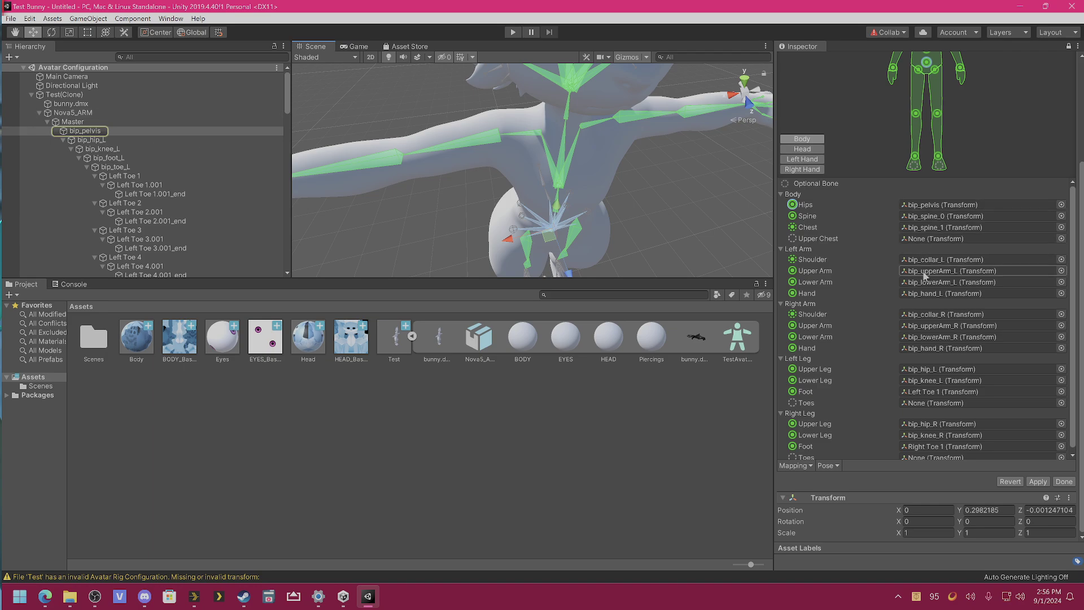
pyautogui.click(1061, 293)
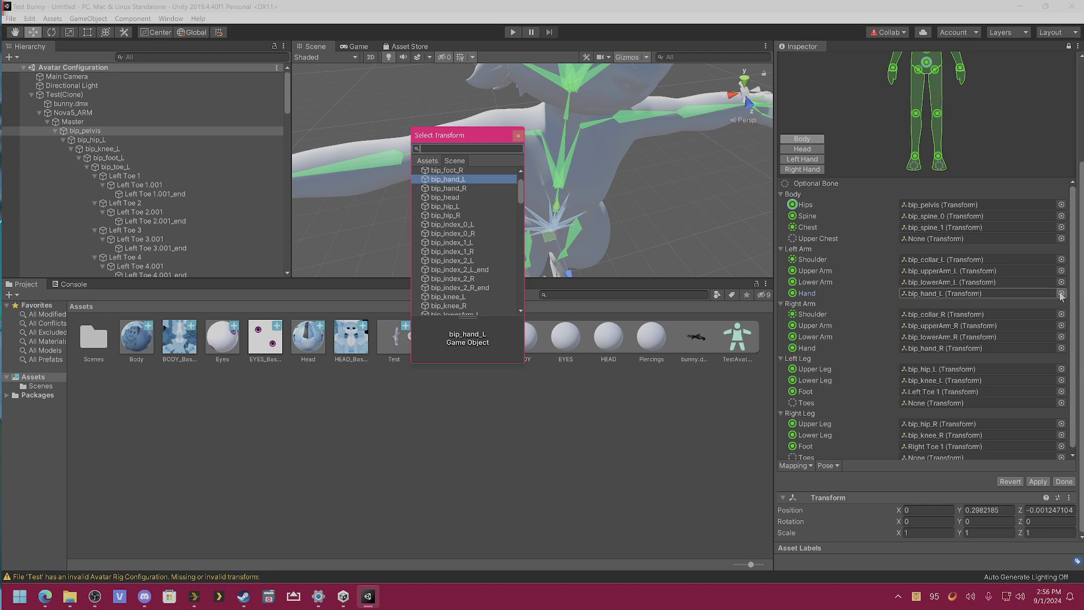
pyautogui.scroll(-10, 470, 218)
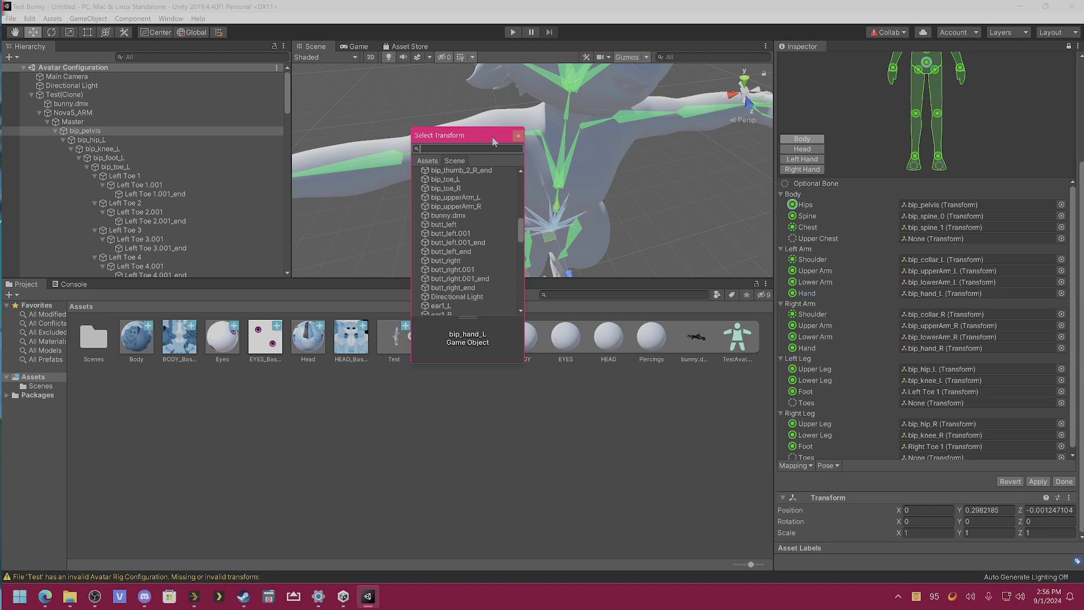
pyautogui.click(517, 136)
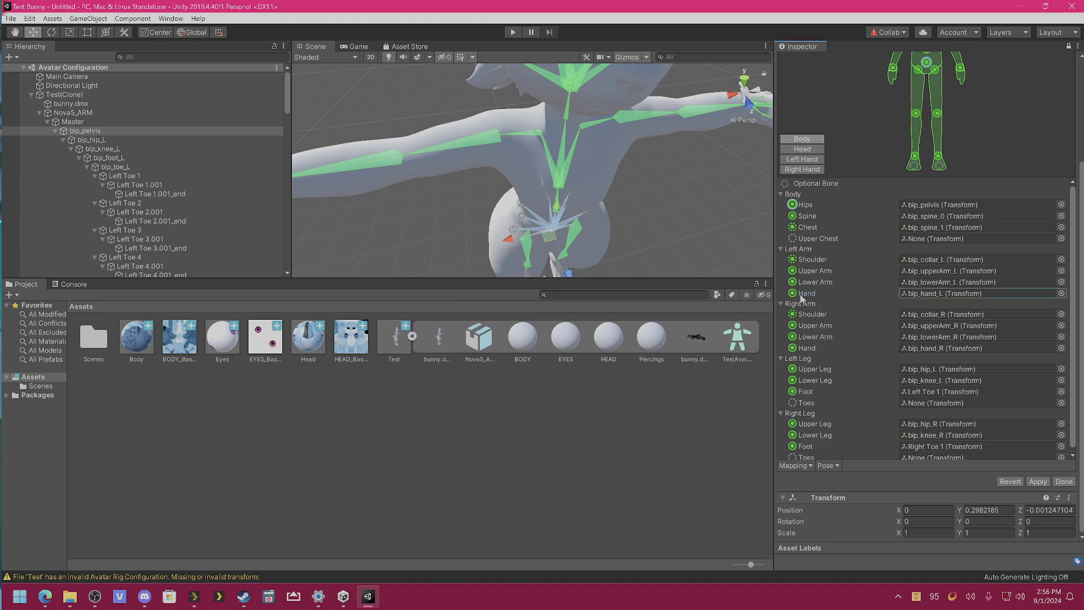
pyautogui.scroll(-1, 802, 298)
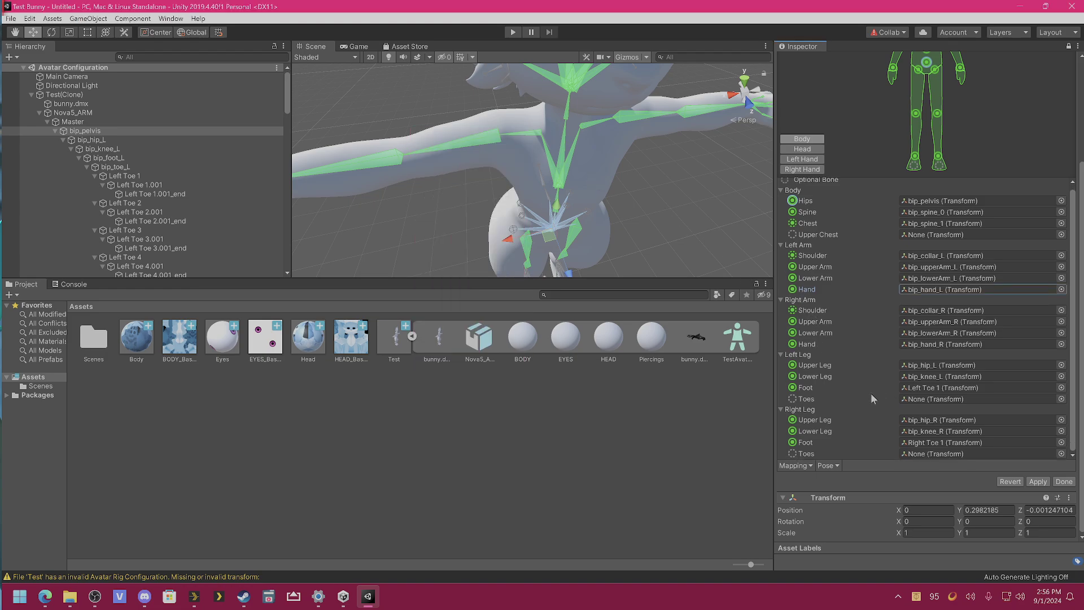
pyautogui.scroll(5, 1016, 368)
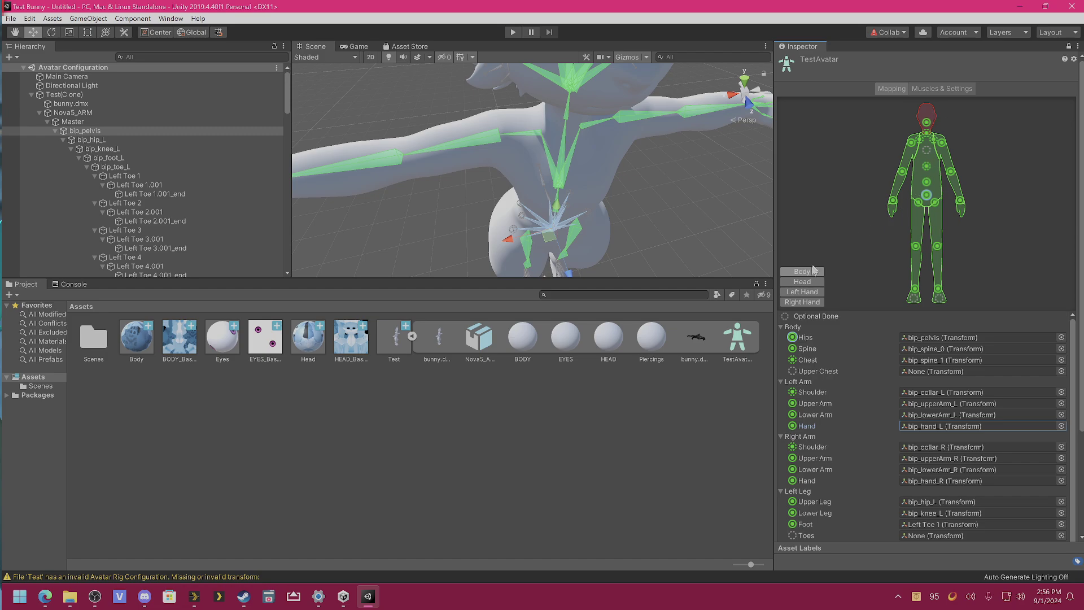
# In the head bone mapping, set the Jaw bone to None
pyautogui.click(802, 281)
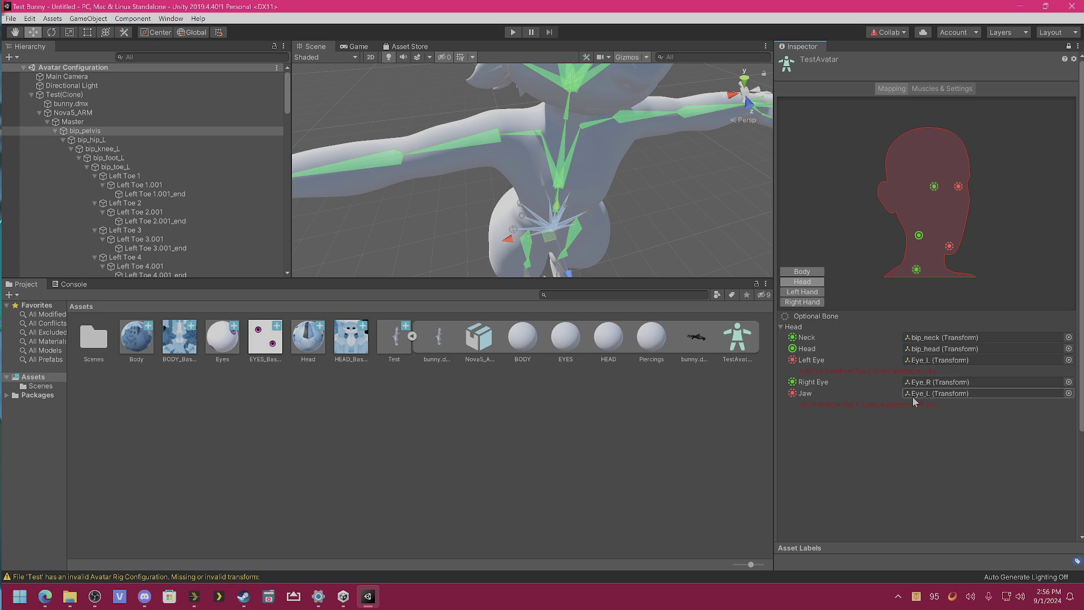
pyautogui.click(1068, 394)
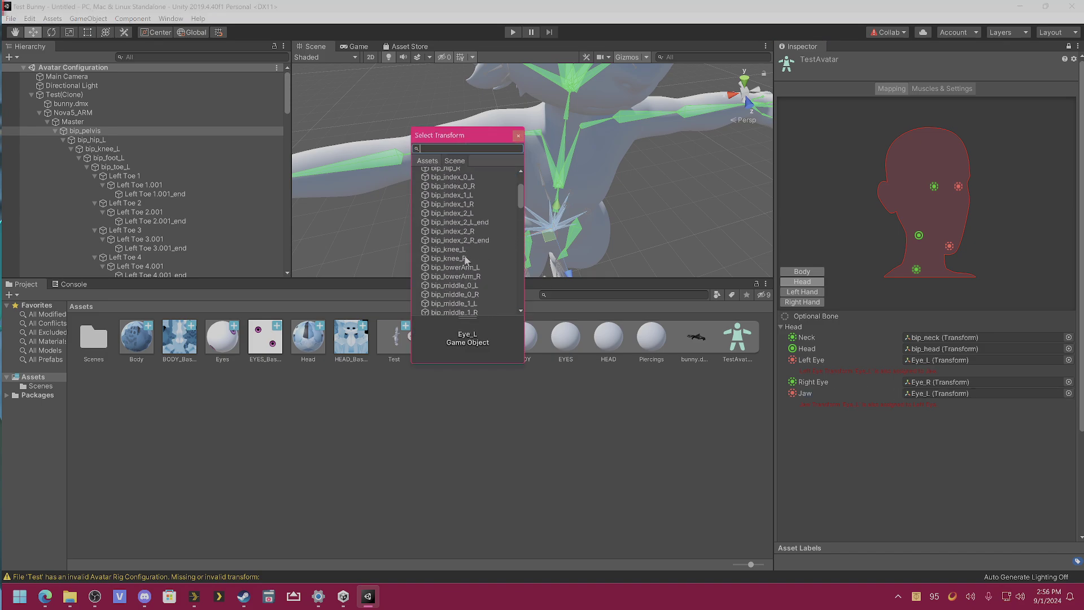
pyautogui.click(446, 172)
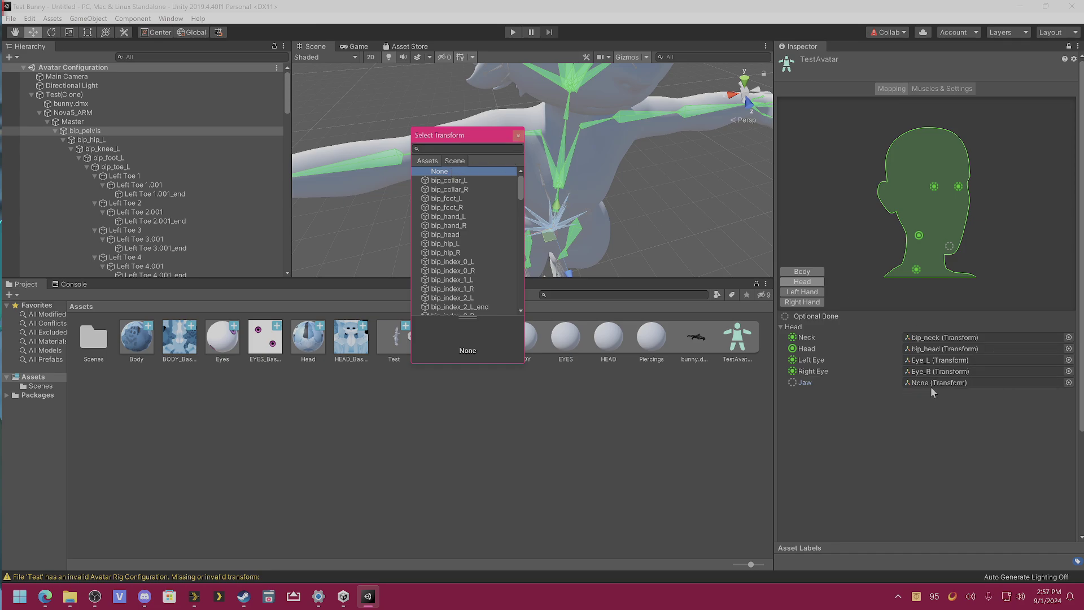
pyautogui.click(849, 353)
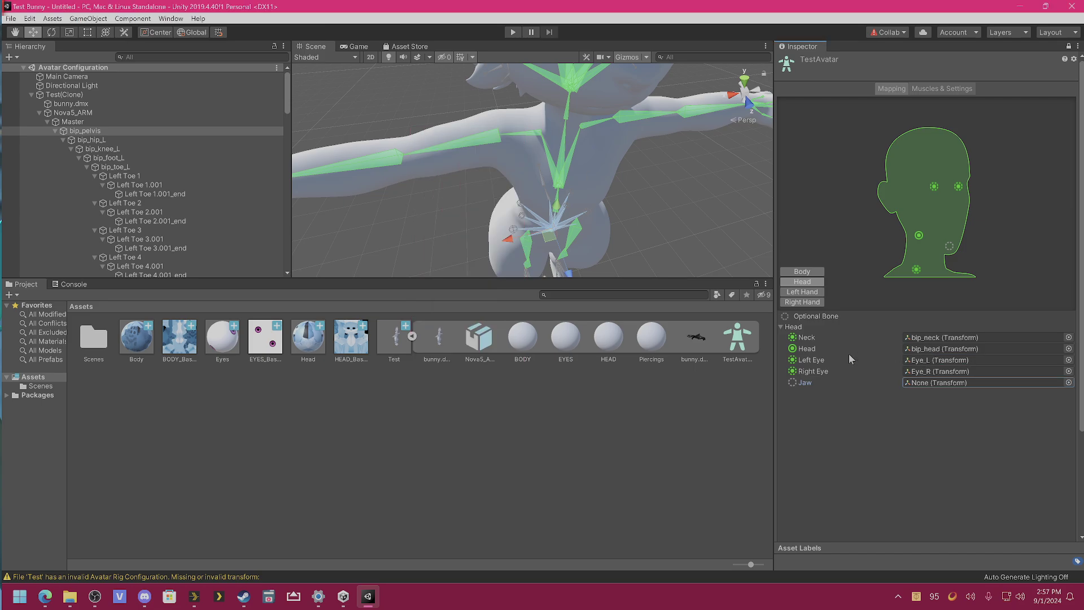
pyautogui.click(801, 272)
# Review the Left Hand and Right Hand finger mappings, then return to the Body mapping
pyautogui.click(800, 293)
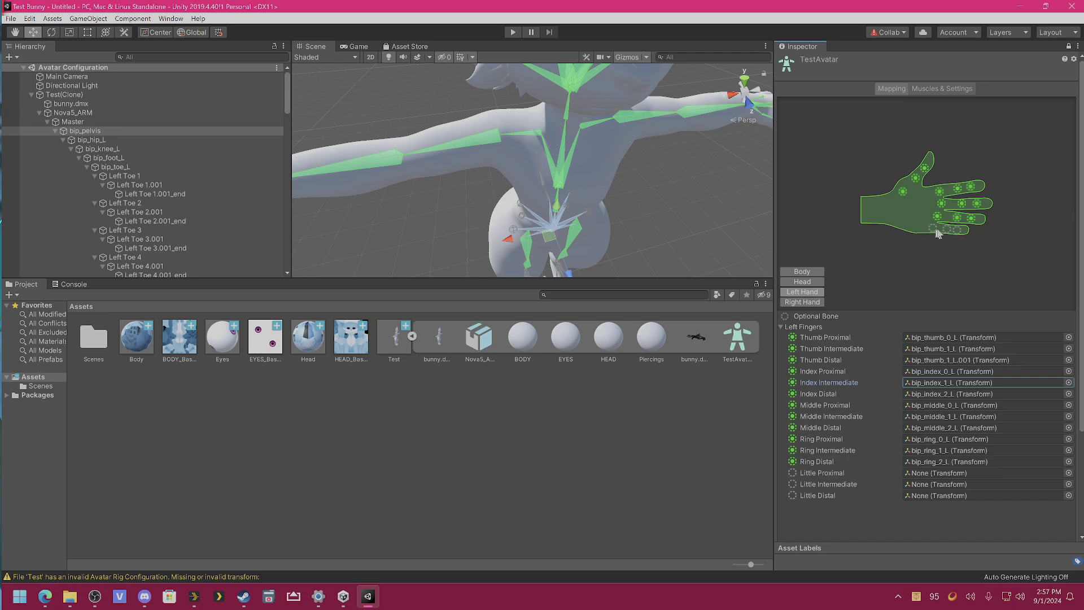
pyautogui.moveTo(708, 219); pyautogui.dragTo(491, 96, button='right')
pyautogui.press('f')
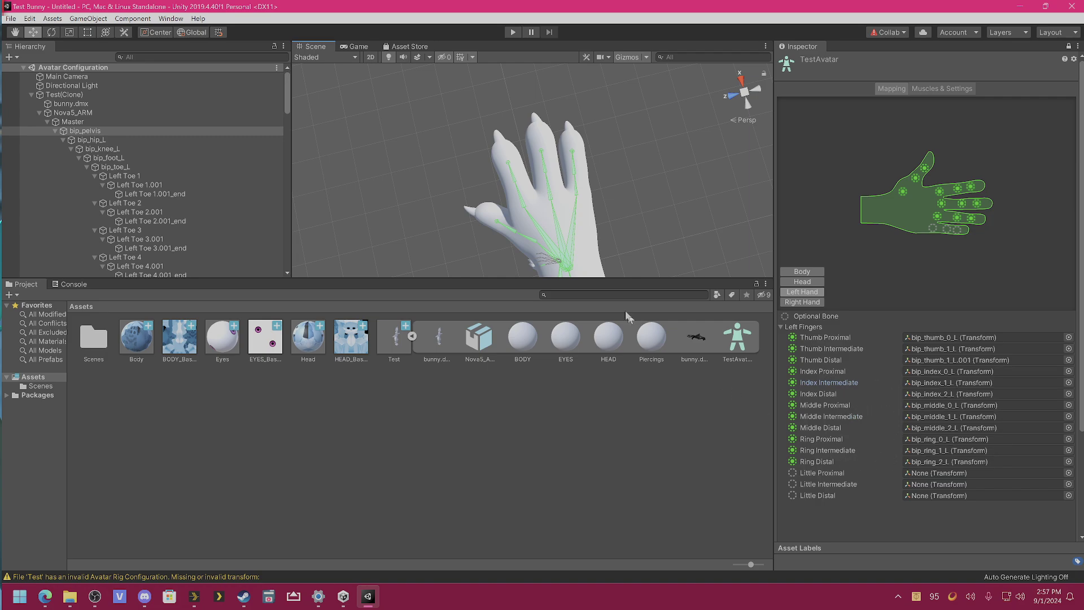
pyautogui.keyDown('alt'); pyautogui.moveTo(600, 244); pyautogui.dragTo(695, 248); pyautogui.keyUp('alt')
pyautogui.click(812, 302)
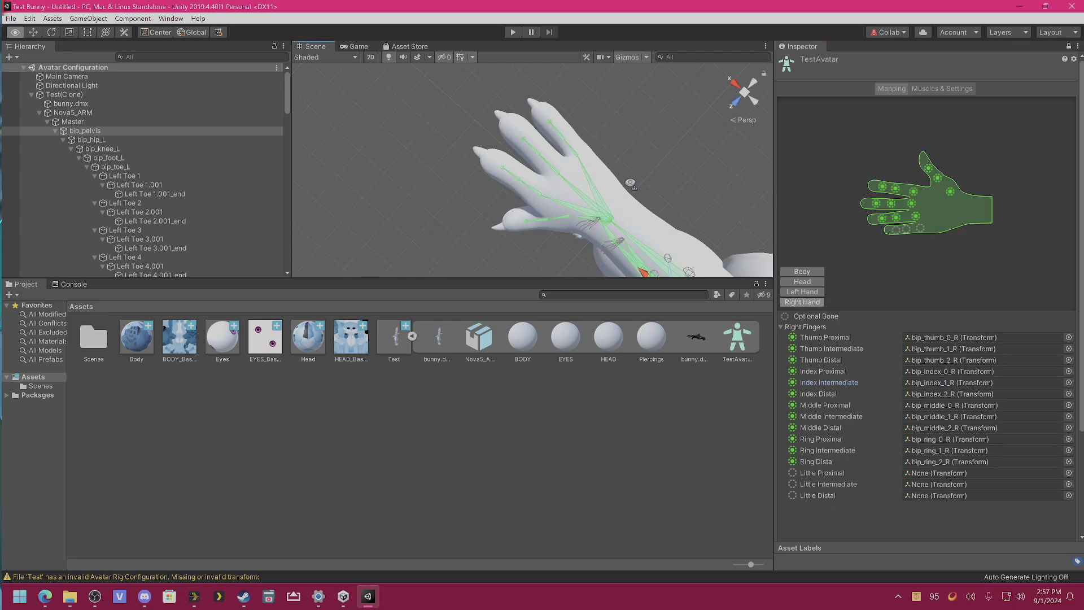
pyautogui.keyDown('alt'); pyautogui.moveTo(698, 197); pyautogui.dragTo(1002, 533); pyautogui.keyUp('alt')
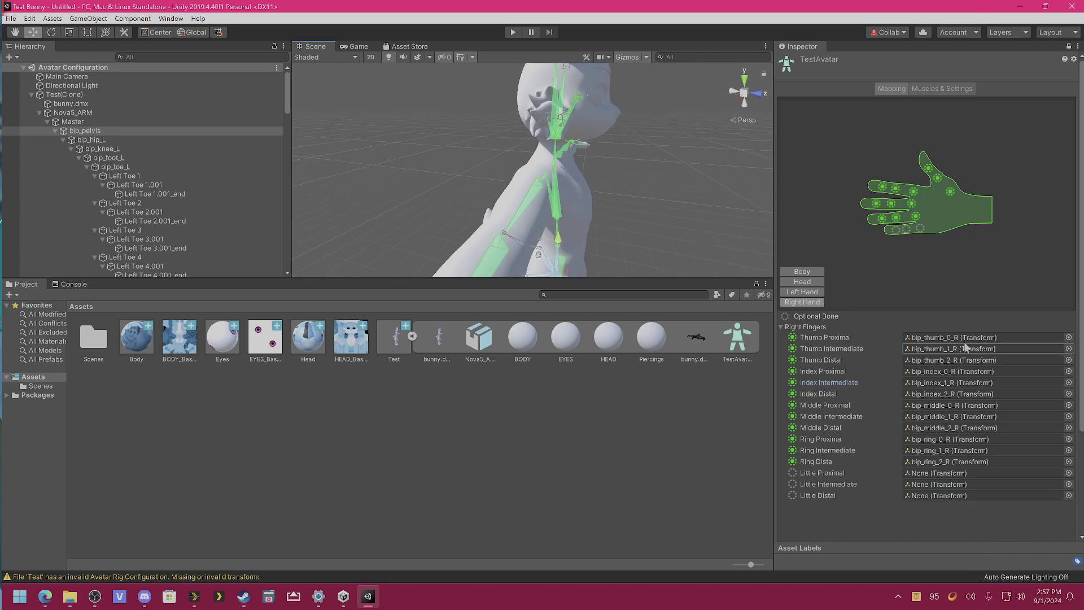
pyautogui.click(802, 271)
pyautogui.scroll(-3, 1053, 477)
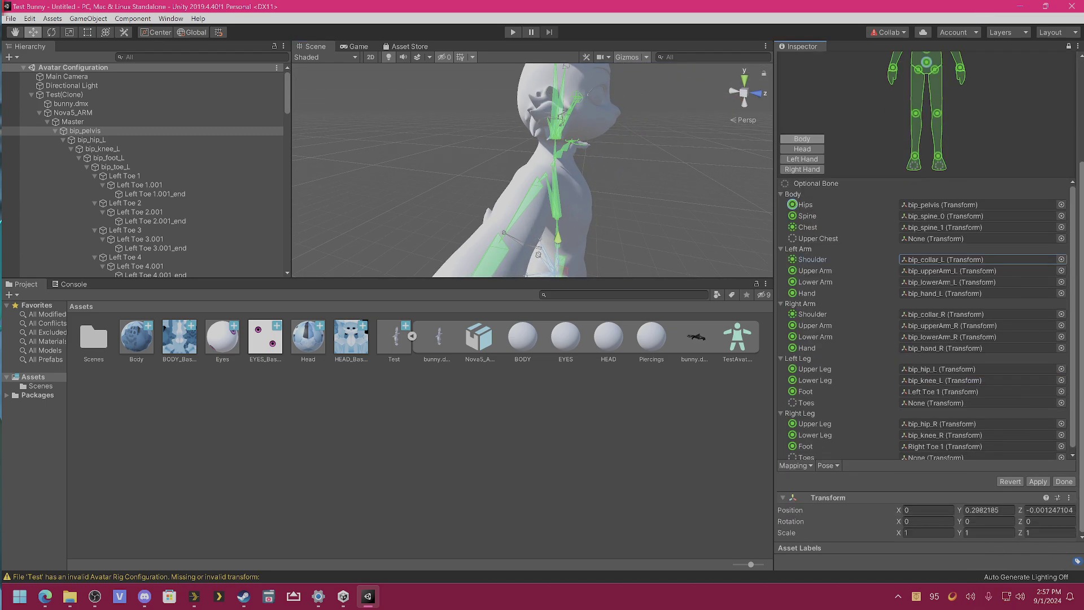
# Apply the avatar bone mapping and click Done to return to SampleScene
pyautogui.click(1038, 481)
pyautogui.click(1063, 481)
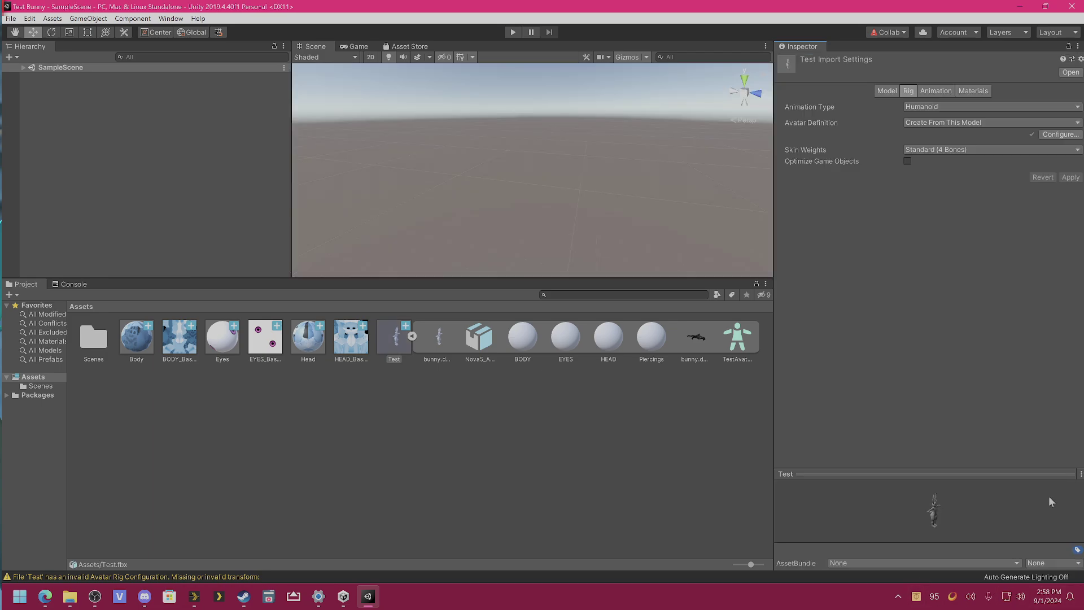
# Drag the Test model from the Project panel into the scene and frame the bunny
pyautogui.click(169, 421)
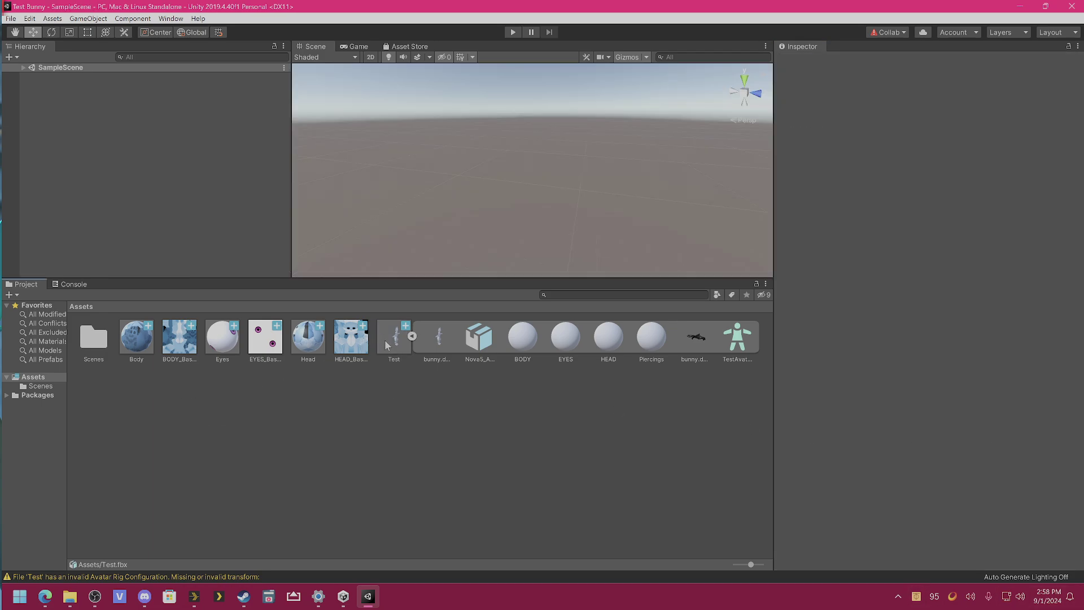
pyautogui.moveTo(397, 340); pyautogui.dragTo(69, 116)
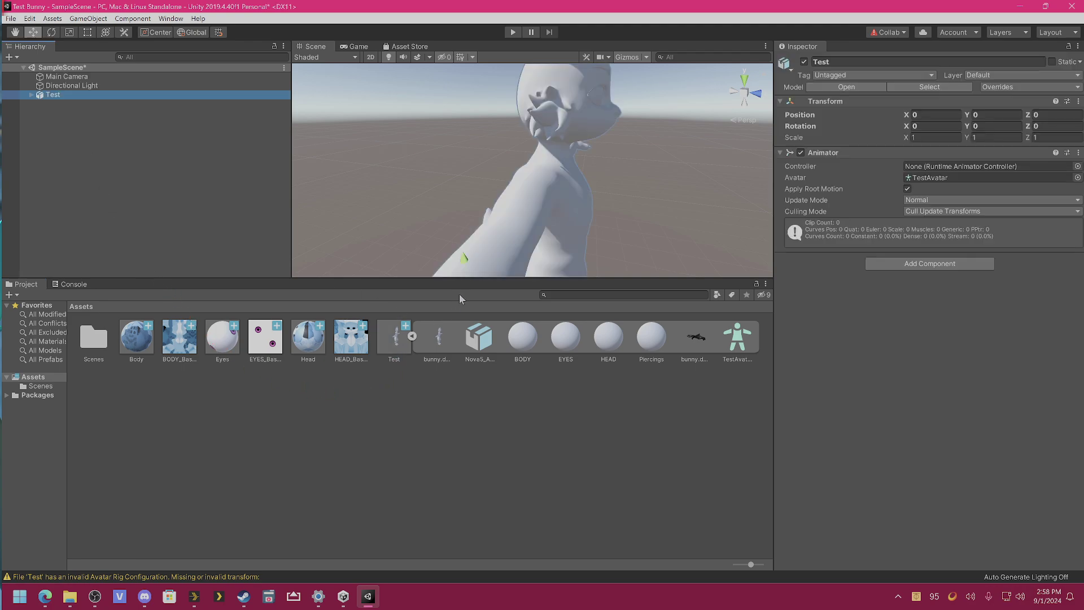
pyautogui.keyDown('alt'); pyautogui.moveTo(597, 207); pyautogui.dragTo(430, 173); pyautogui.keyUp('alt')
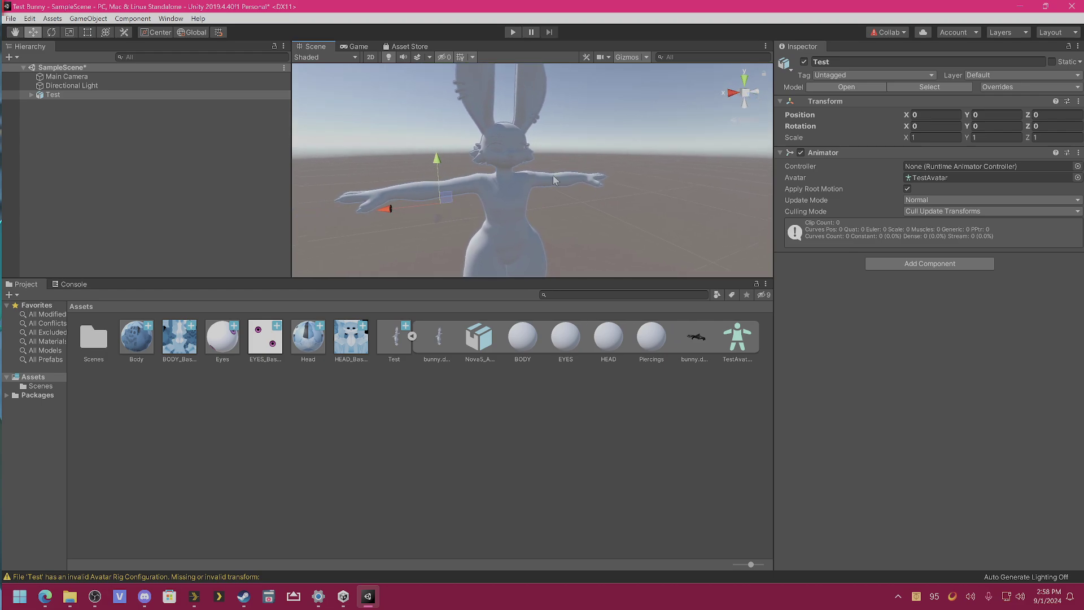
pyautogui.keyDown('alt'); pyautogui.moveTo(599, 198); pyautogui.dragTo(670, 212); pyautogui.keyUp('alt')
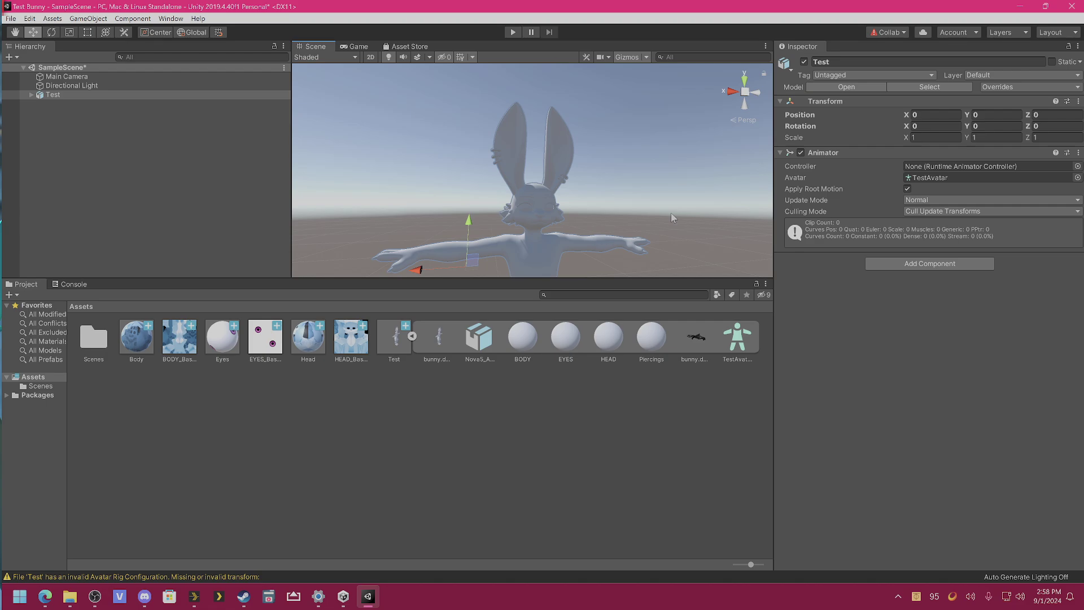
pyautogui.keyDown('alt'); pyautogui.moveTo(672, 217); pyautogui.dragTo(691, 254); pyautogui.keyUp('alt')
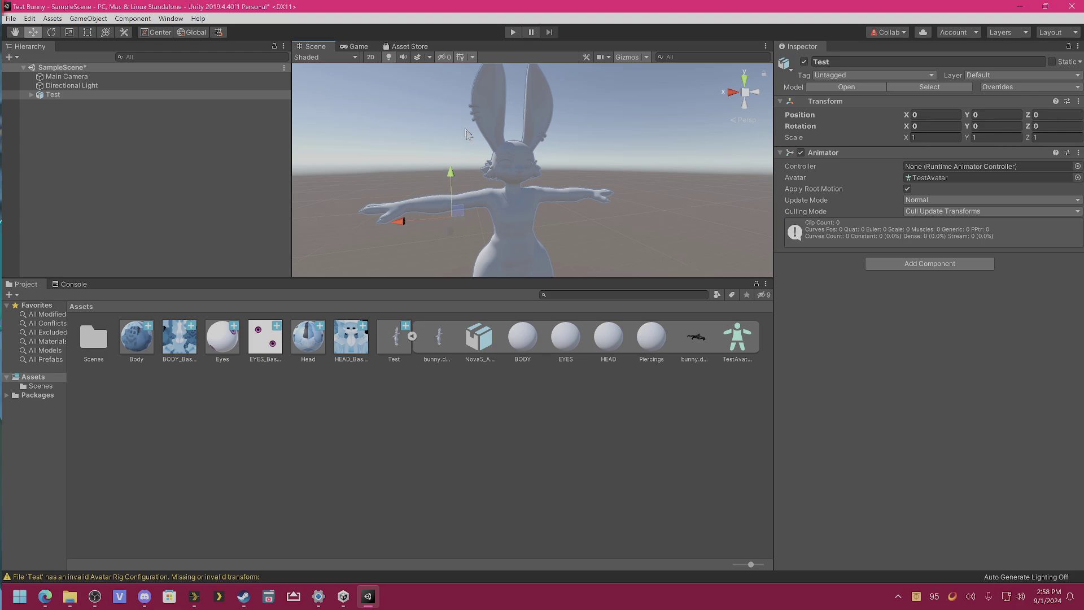
pyautogui.keyDown('alt'); pyautogui.moveTo(451, 222); pyautogui.dragTo(326, 94); pyautogui.keyUp('alt')
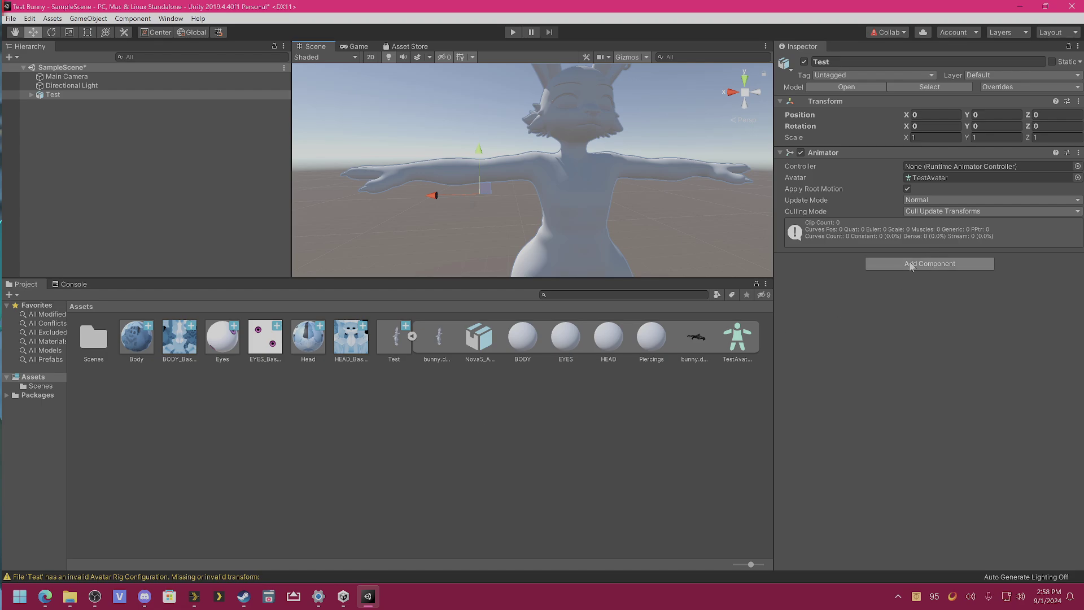
# Apply the blue Body, Eyes and Head materials to the bunny, then select Test in the Hierarchy
pyautogui.click(378, 406)
pyautogui.moveTo(136, 336); pyautogui.dragTo(509, 176)
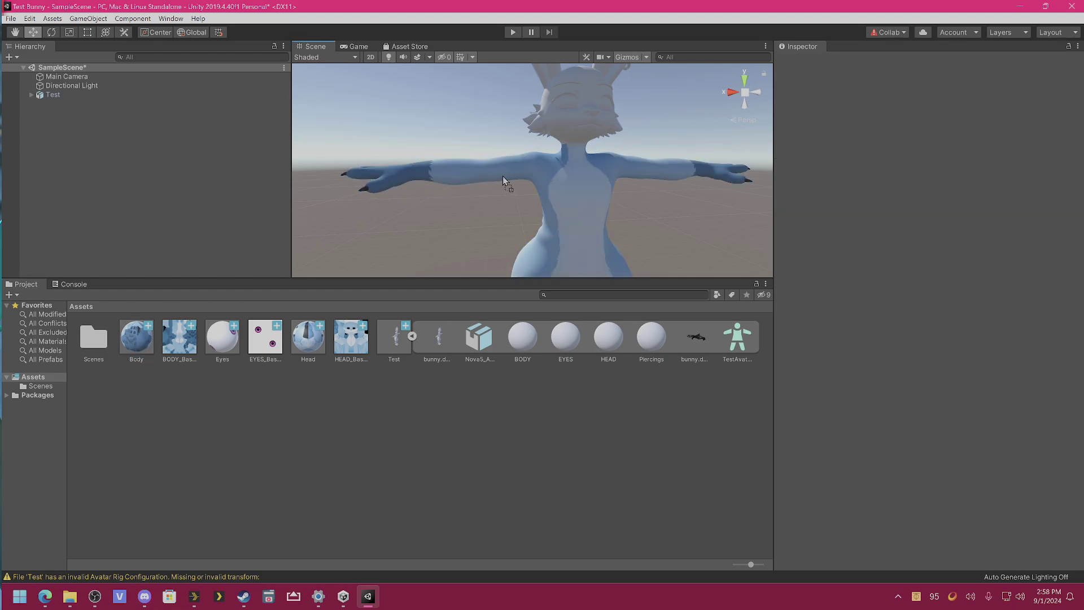
pyautogui.moveTo(225, 338); pyautogui.dragTo(573, 110)
pyautogui.moveTo(309, 339); pyautogui.dragTo(576, 108)
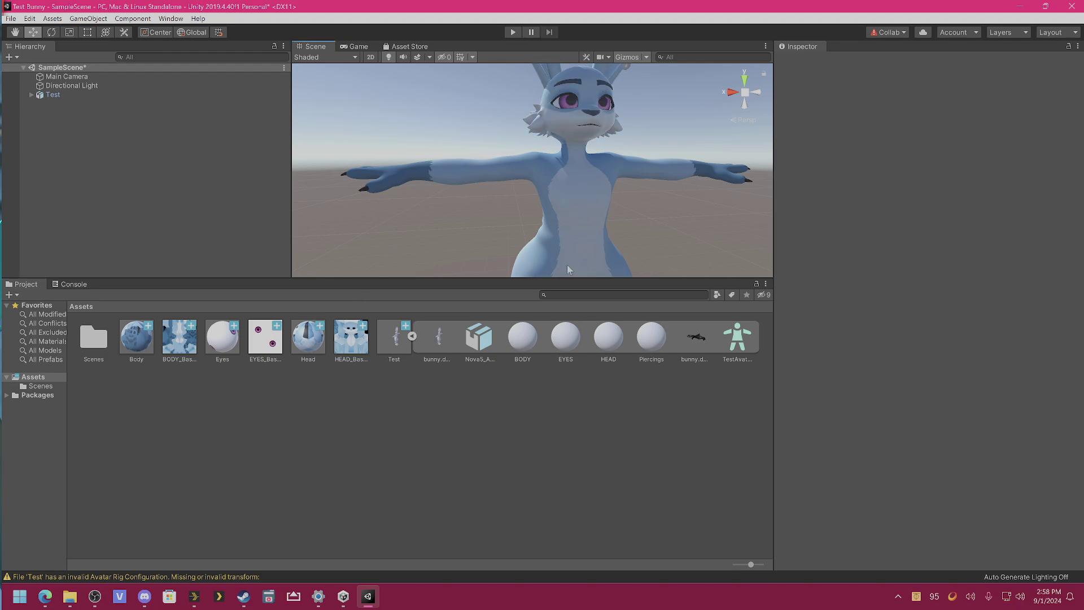
pyautogui.click(52, 94)
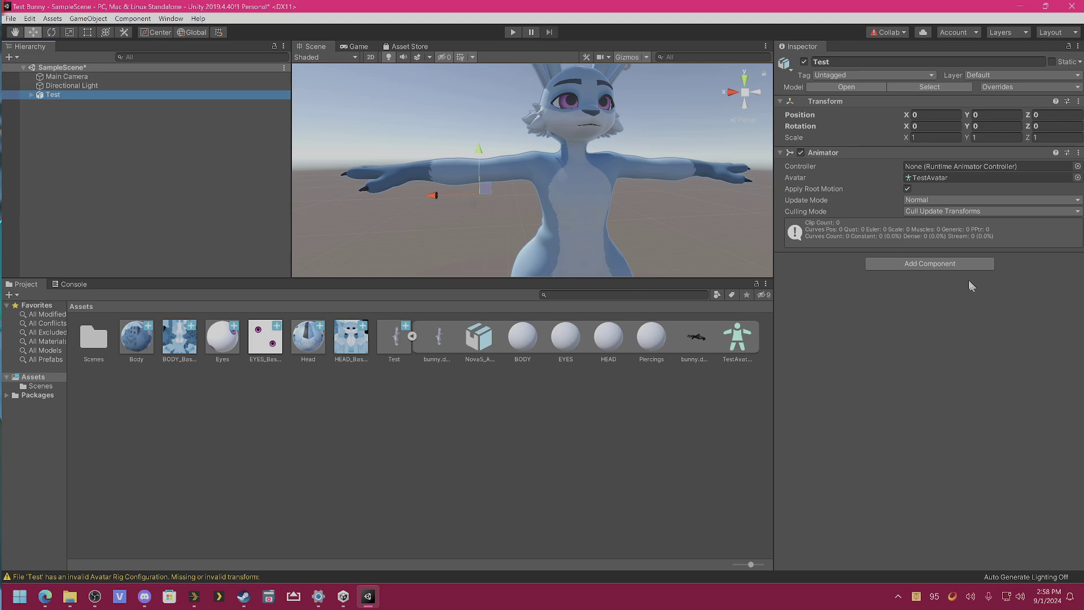
# Search VIDEOS&MUSIC etc for 'ap' and drag APS_SDK_9_2_8.unitypackage into Unity
pyautogui.click(72, 599)
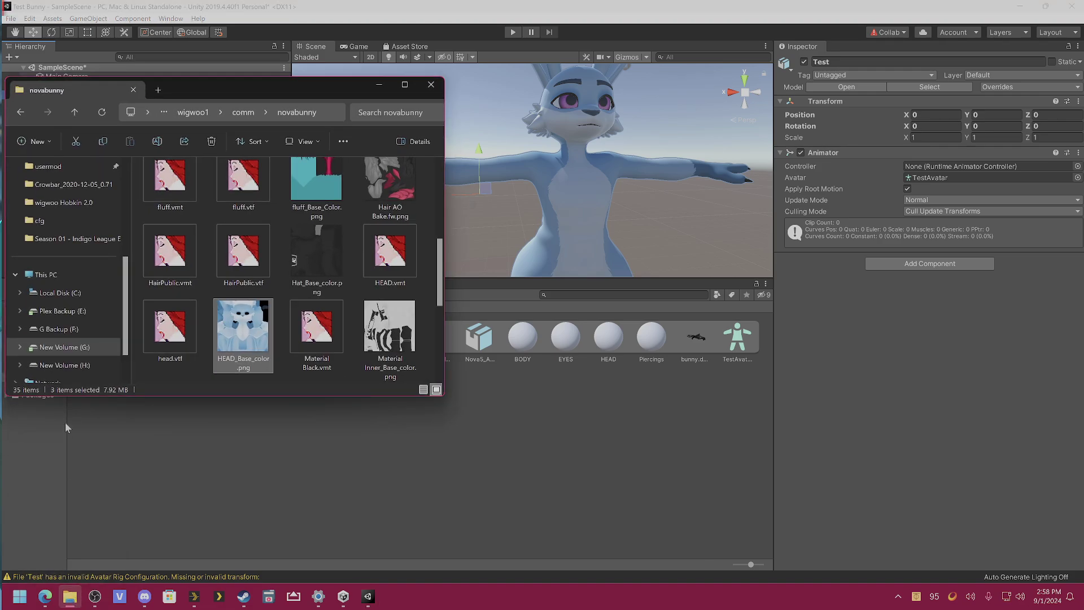
pyautogui.scroll(3, 71, 259)
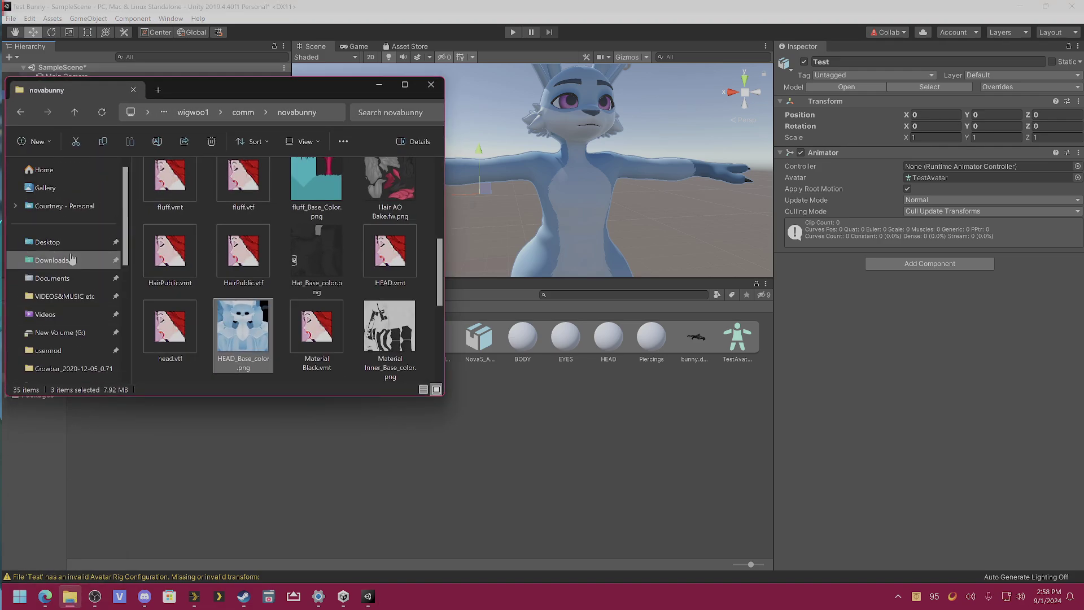
pyautogui.click(65, 296)
pyautogui.click(385, 112)
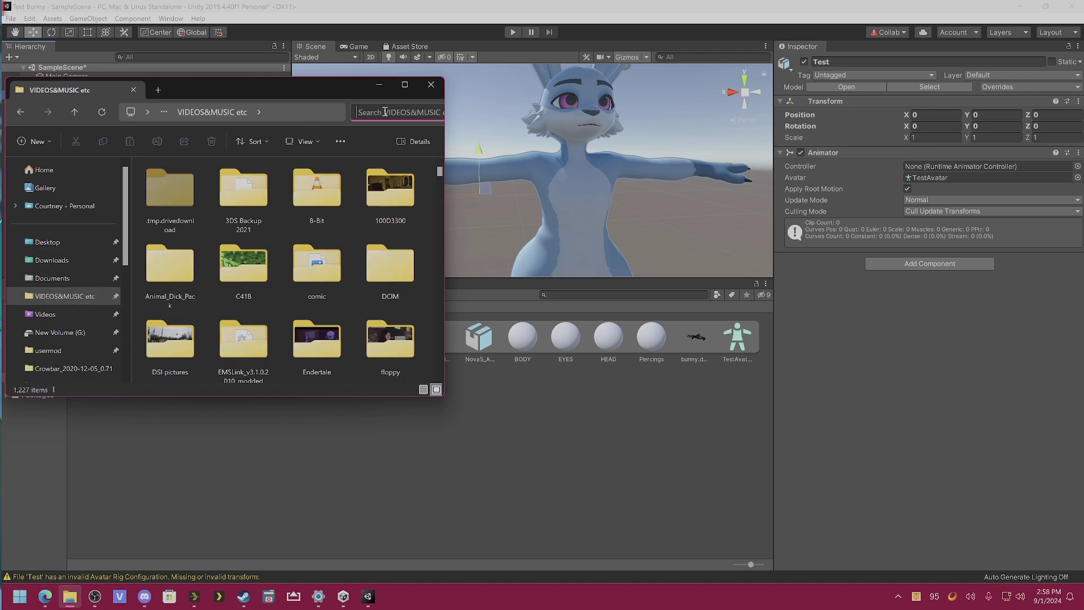
pyautogui.write('aps')
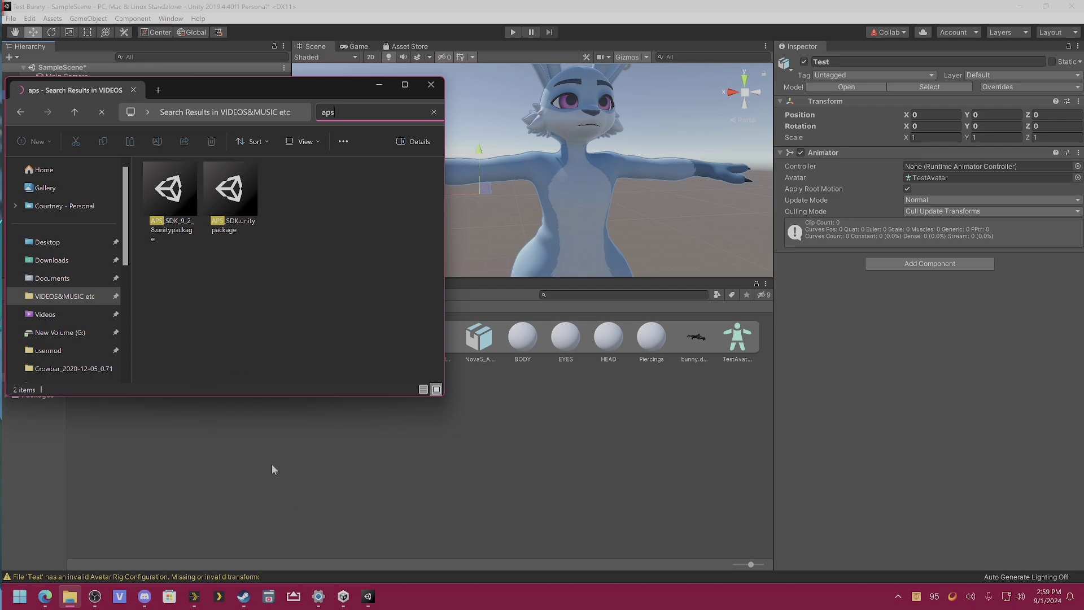
pyautogui.moveTo(170, 195); pyautogui.dragTo(469, 488)
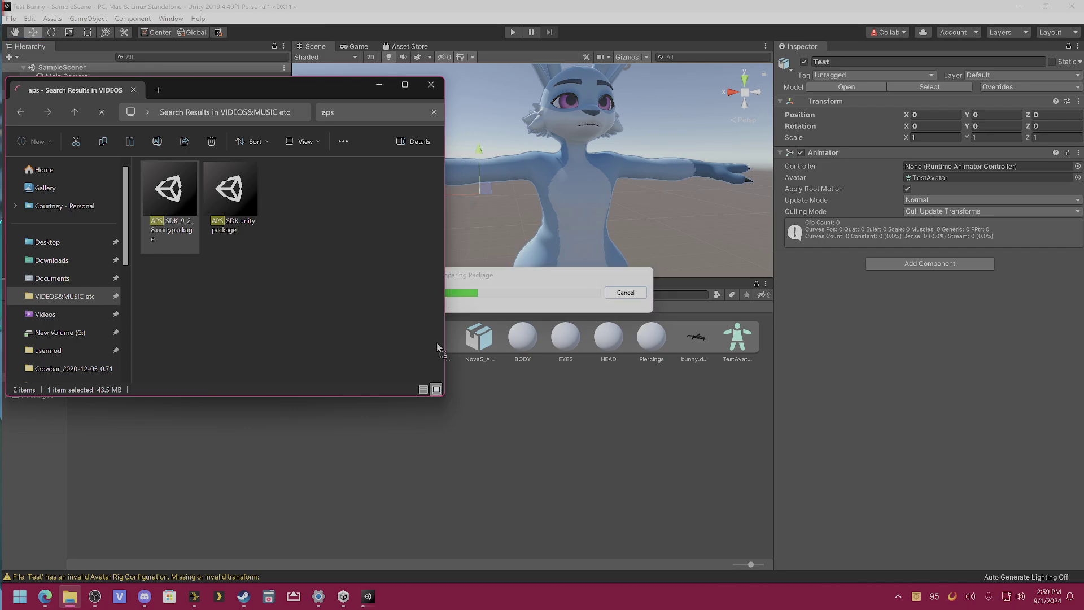
pyautogui.click(385, 87)
# Import all APS SDK items, add the APS_SDK component to Test, and click Build Avatar From .FBX
pyautogui.click(182, 318)
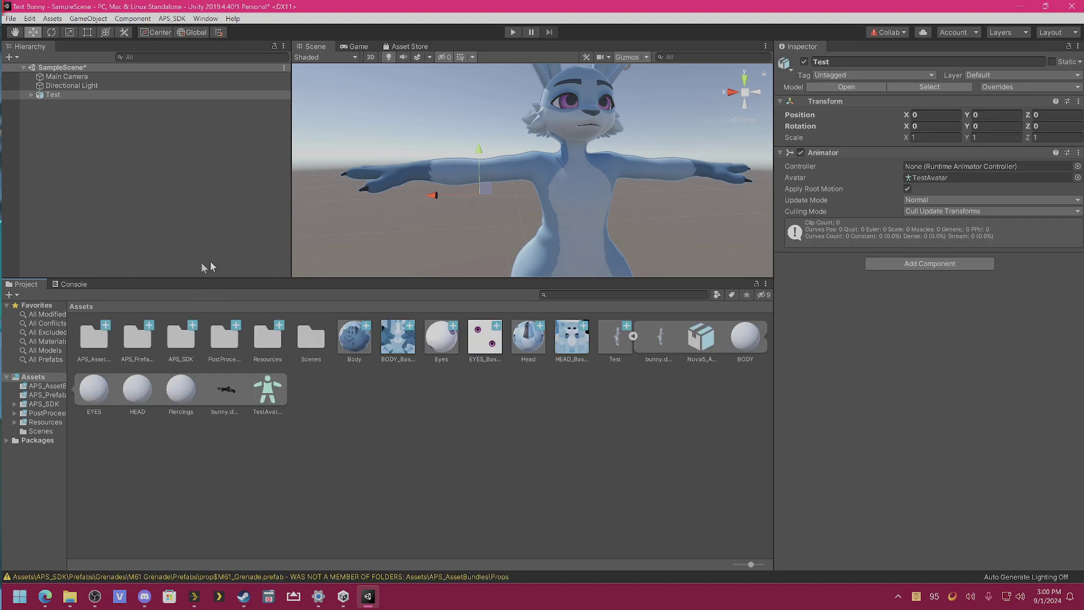
pyautogui.click(65, 96)
pyautogui.click(926, 265)
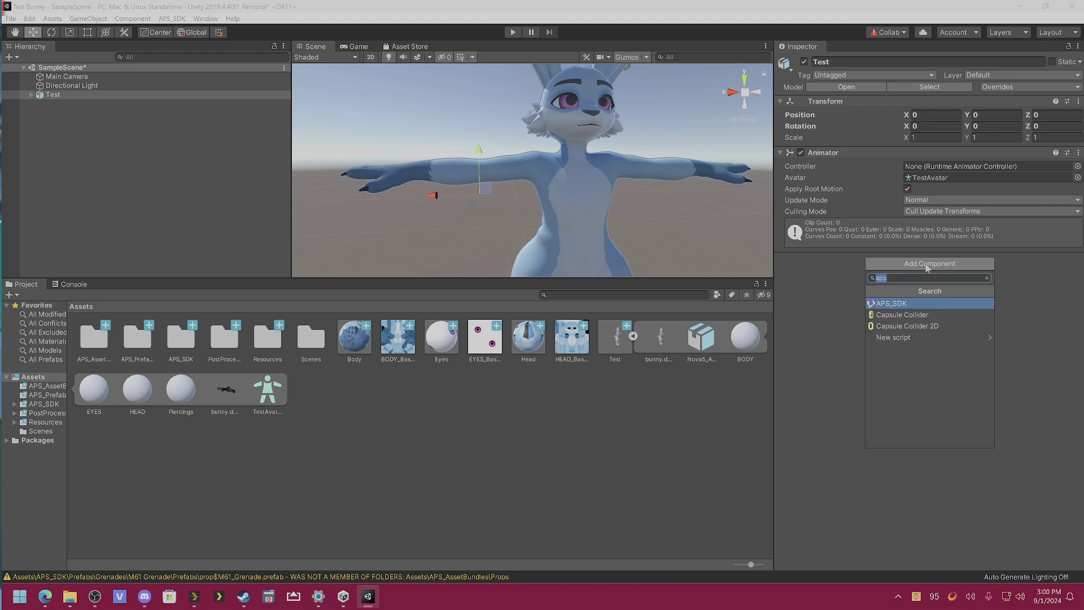
pyautogui.write('aps')
pyautogui.click(897, 306)
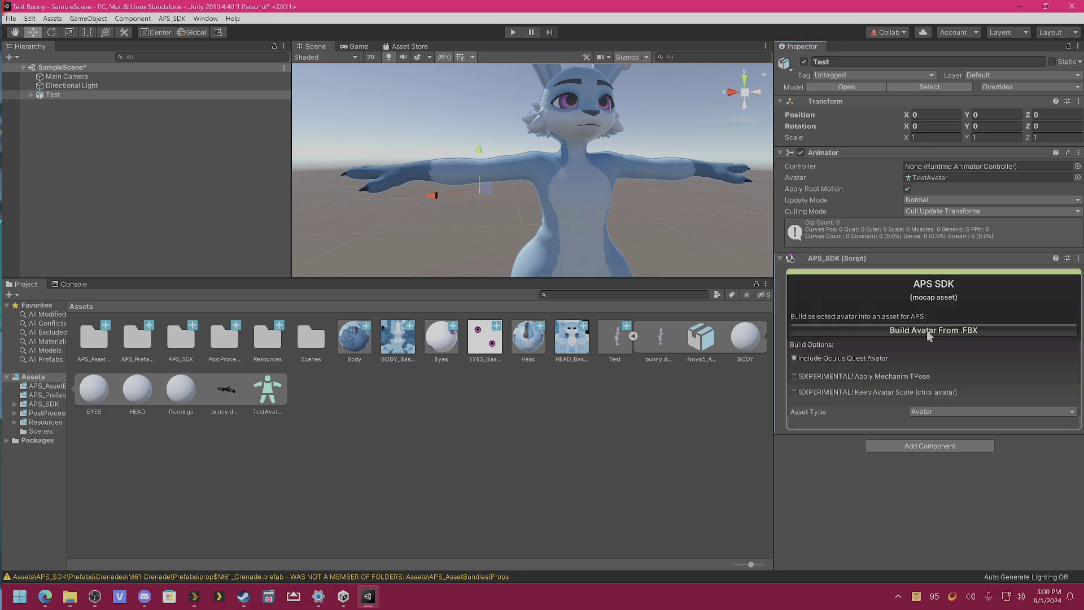
pyautogui.click(930, 333)
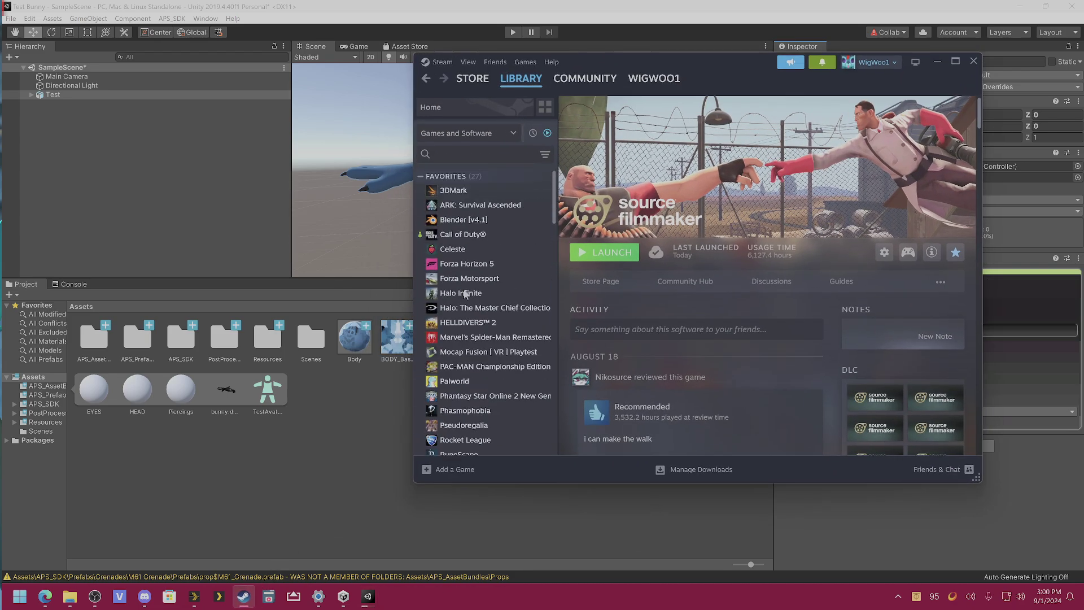
# Open the Mocap Fusion [ VR ] Playtest page in the Steam library, then return to File Explorer
pyautogui.click(475, 351)
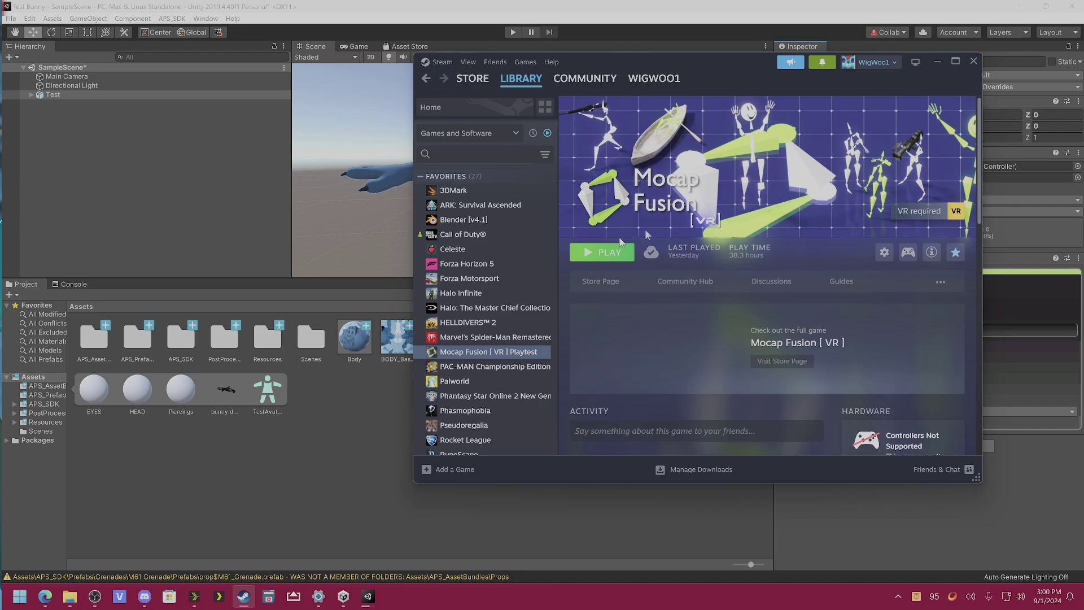
pyautogui.scroll(-5, 620, 347)
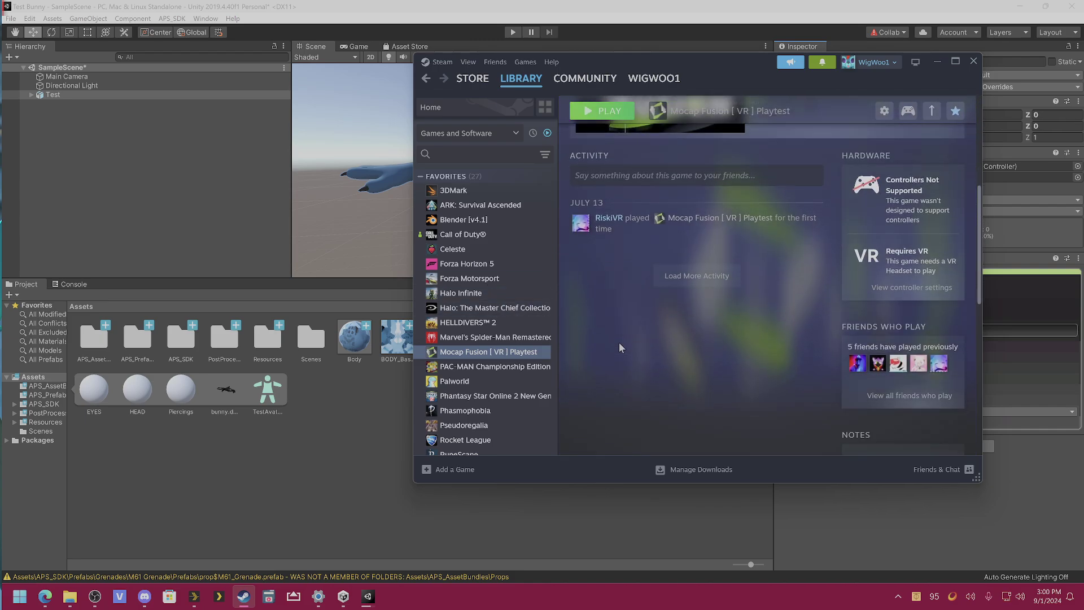
pyautogui.scroll(5, 620, 347)
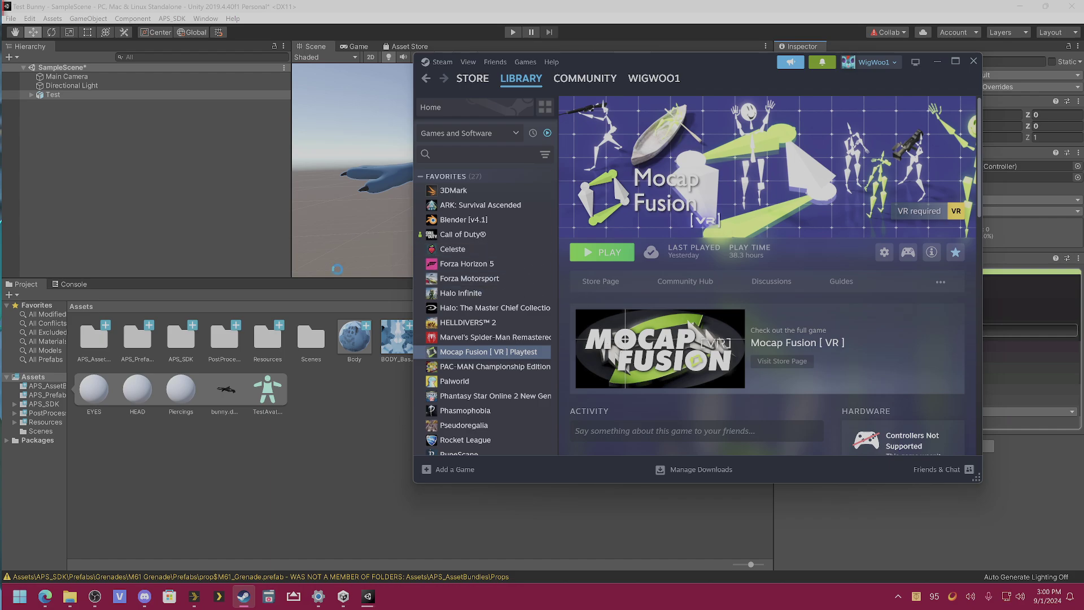
pyautogui.click(68, 597)
# Browse from This PC through C: drive, Users and the user's AppData into LocalLow
pyautogui.scroll(-5, 88, 339)
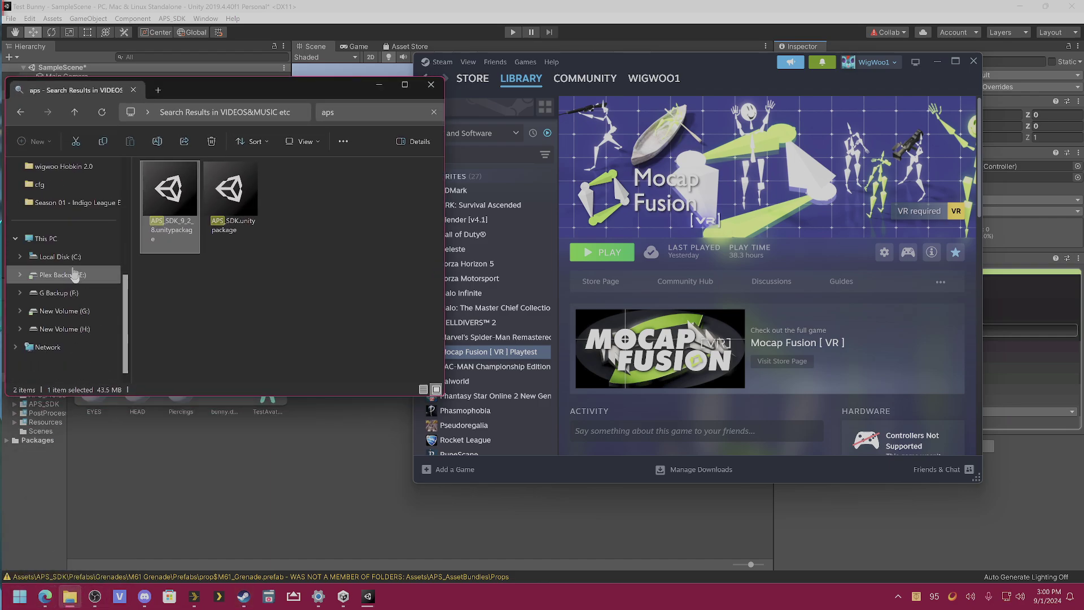
pyautogui.click(70, 236)
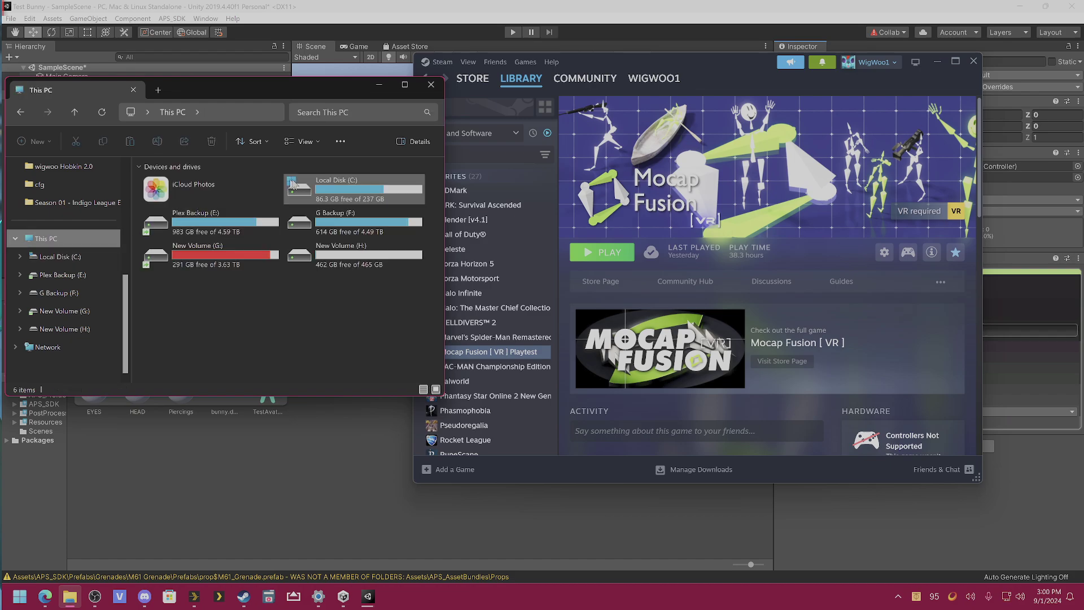
pyautogui.doubleClick(352, 188)
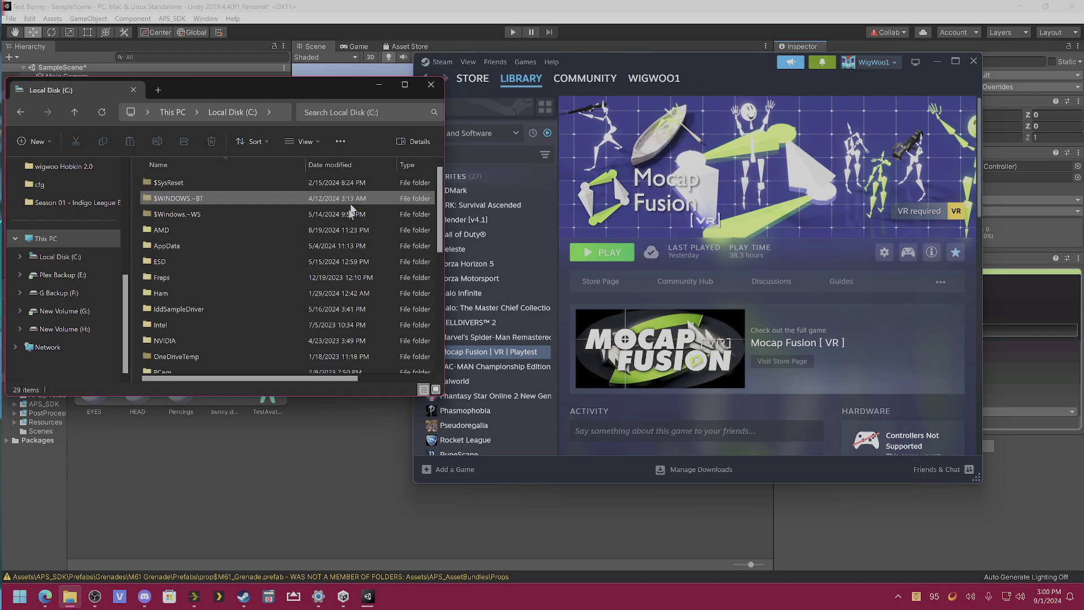
pyautogui.scroll(-5, 282, 266)
pyautogui.doubleClick(187, 320)
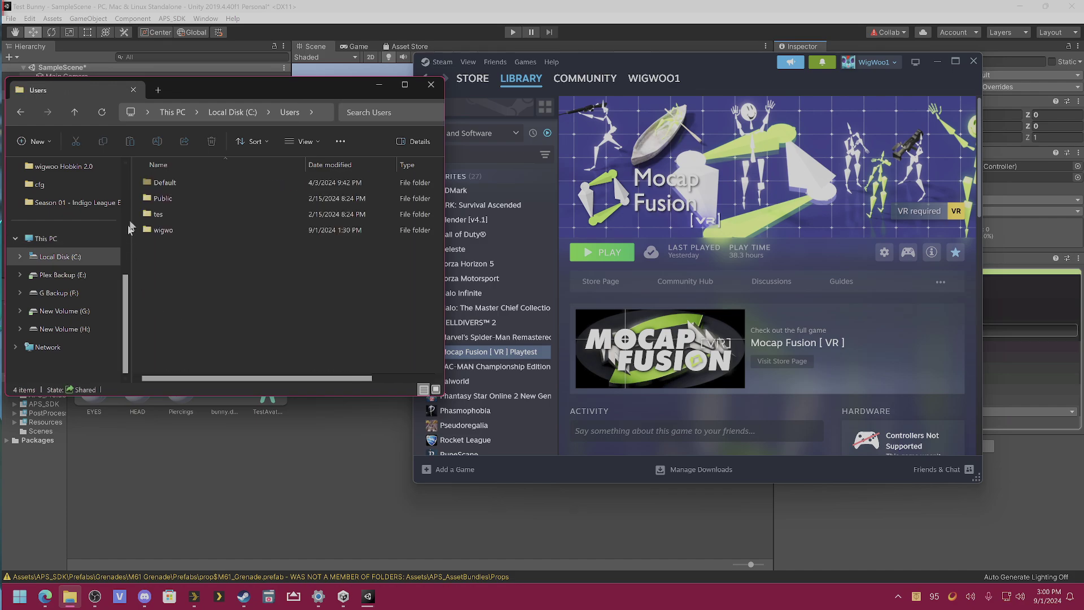
pyautogui.doubleClick(163, 229)
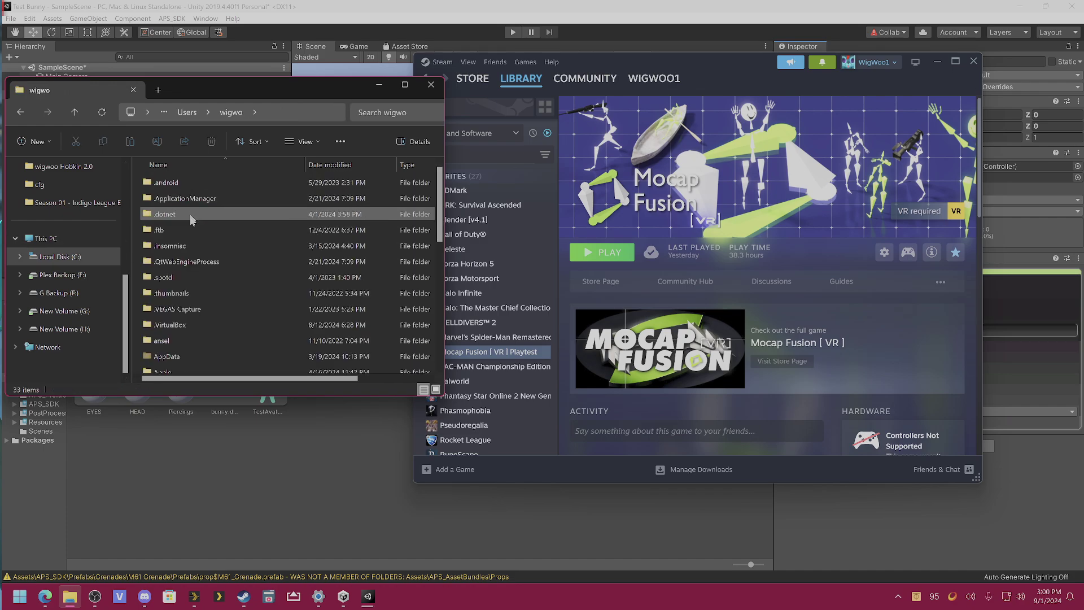
pyautogui.scroll(-2, 186, 270)
pyautogui.doubleClick(185, 270)
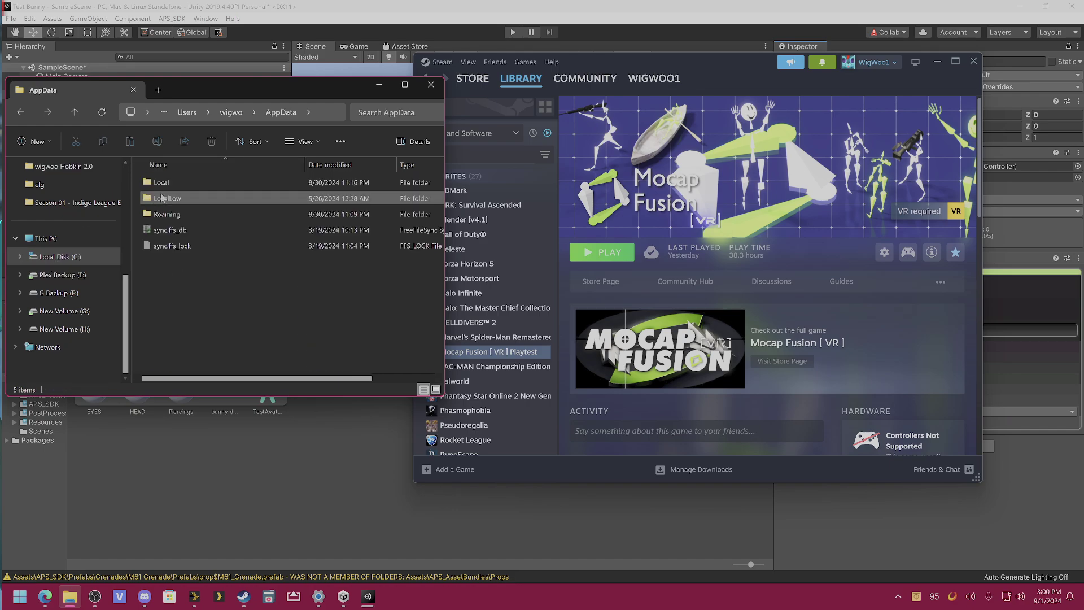
pyautogui.doubleClick(170, 199)
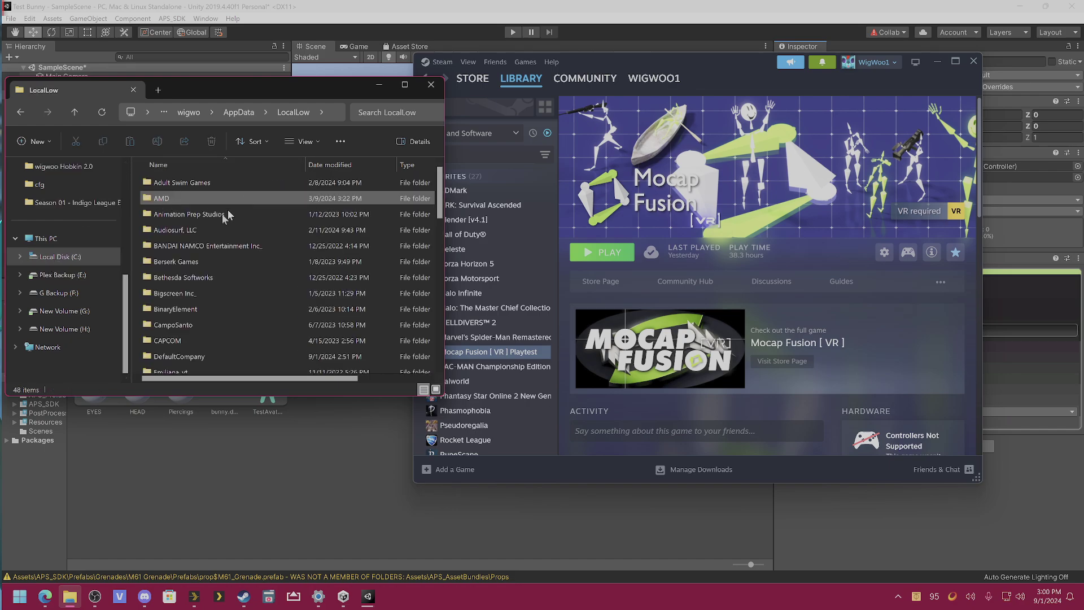
# Open Animation Prep Studios\LUXOR\VR_MocapAssets, then minimize Steam to return to Unity
pyautogui.doubleClick(201, 215)
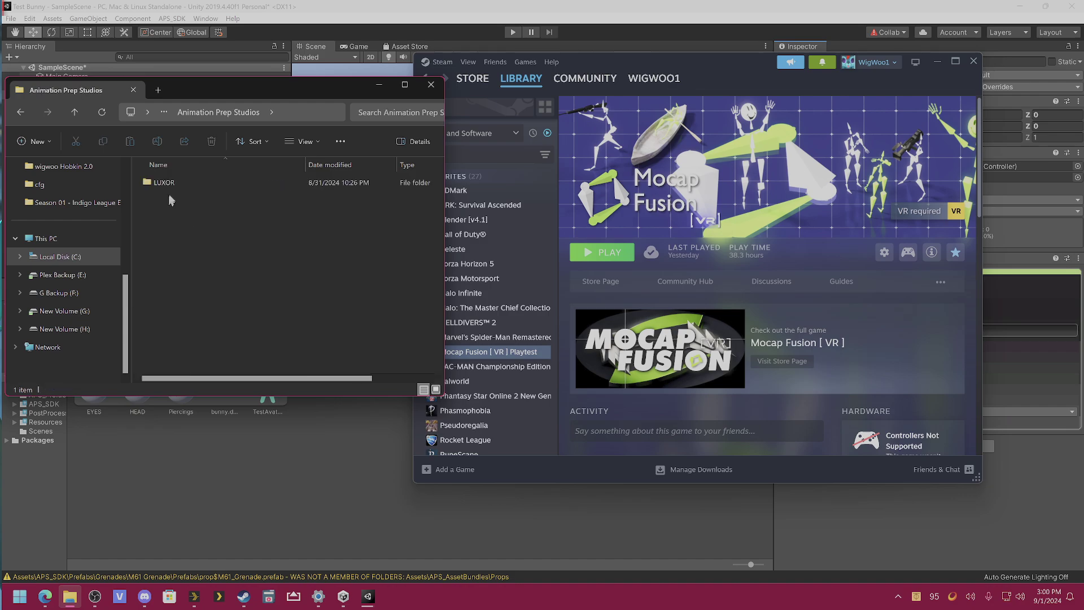
pyautogui.doubleClick(171, 184)
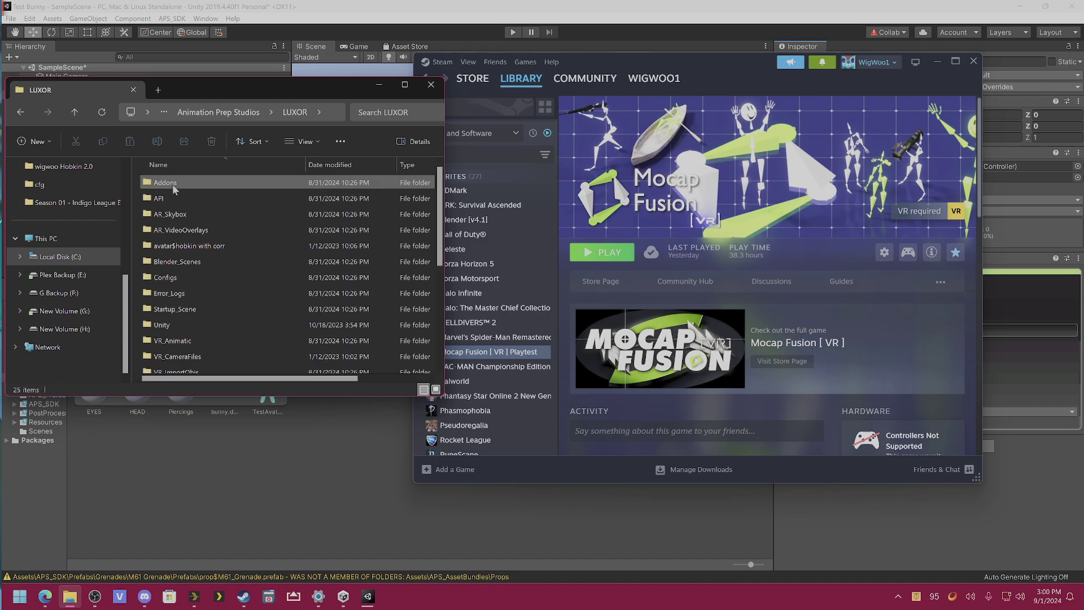
pyautogui.scroll(-4, 203, 232)
pyautogui.scroll(1, 203, 233)
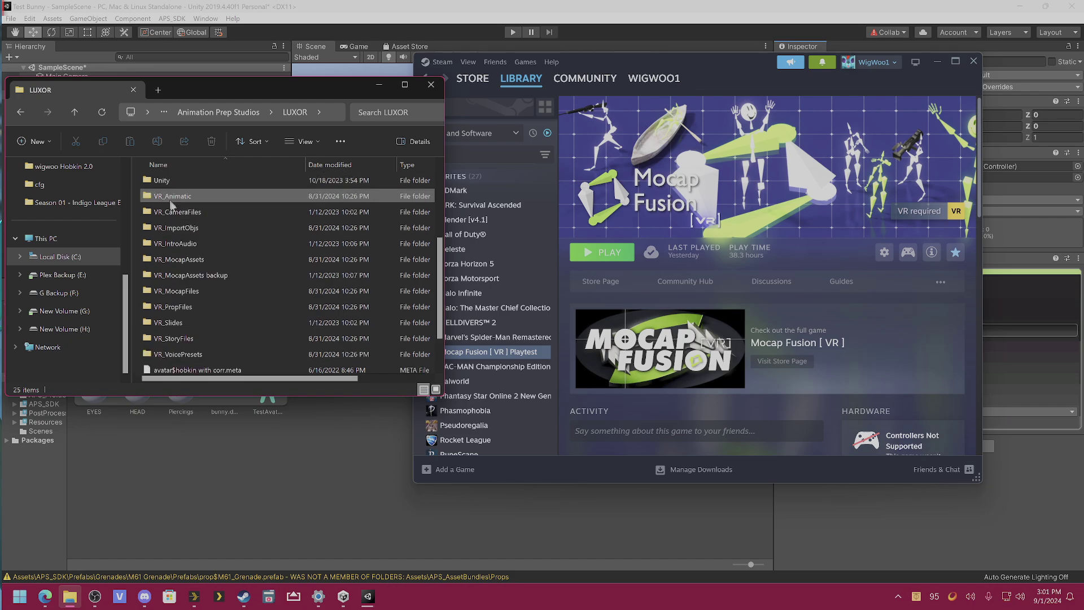
pyautogui.click(175, 260)
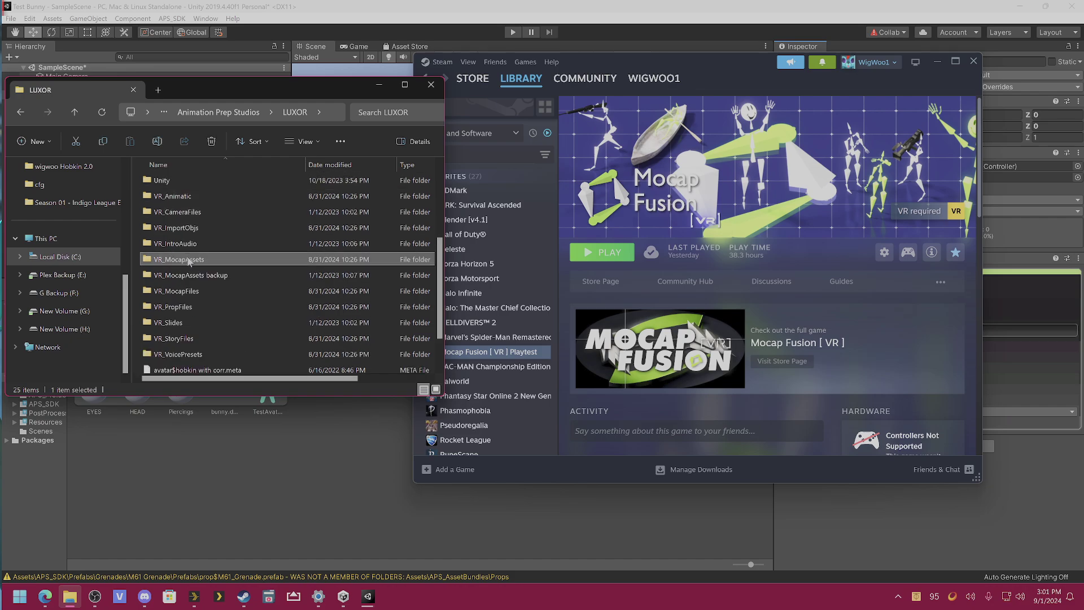
pyautogui.doubleClick(189, 260)
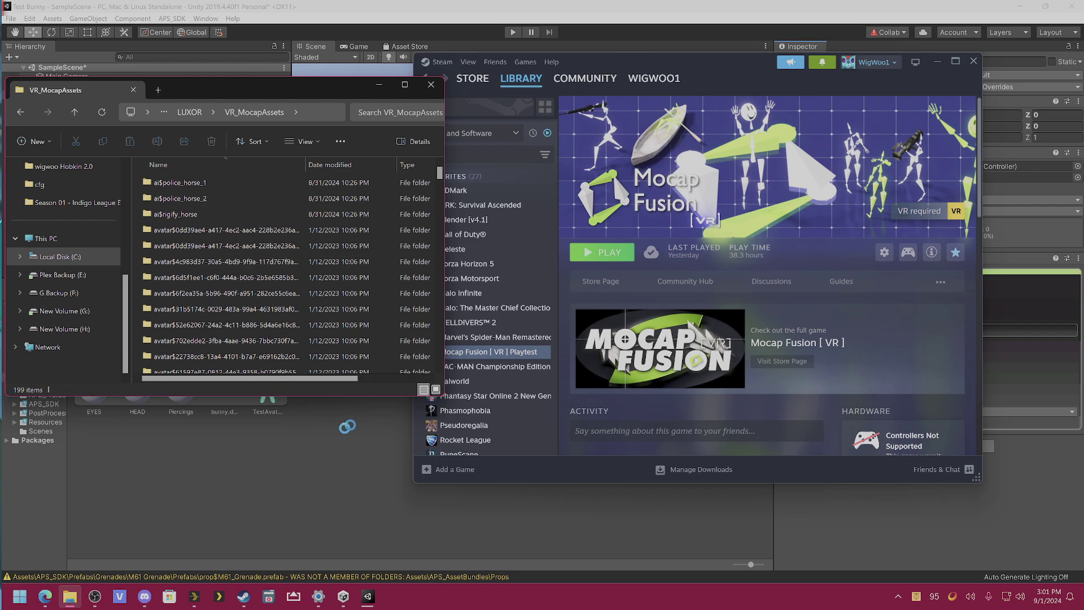
pyautogui.click(936, 63)
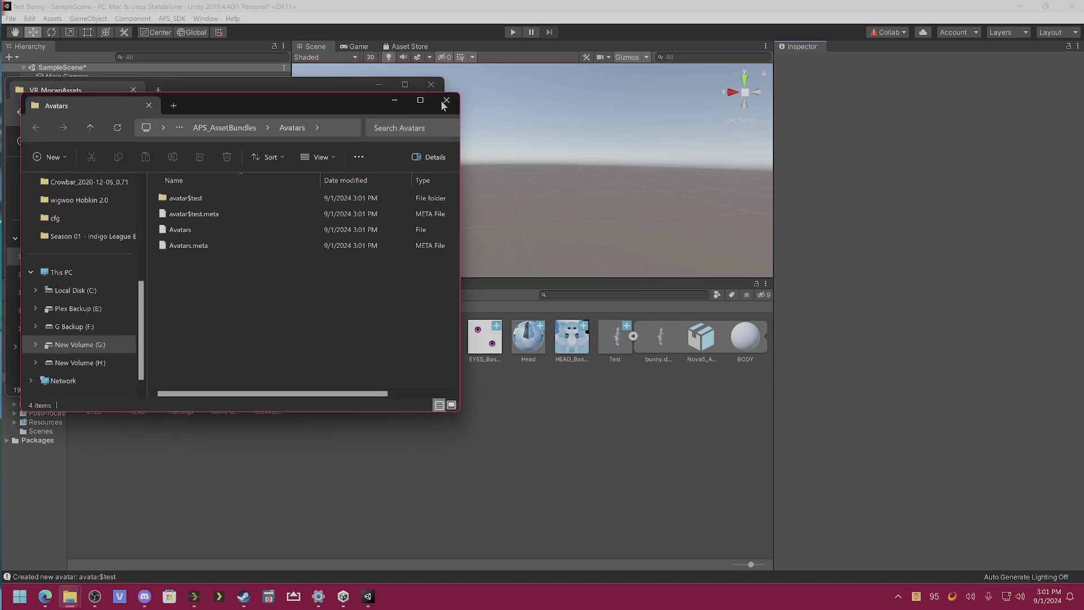
# Move the Avatars window beside VR_MocapAssets and close Unity with Don't Save
pyautogui.moveTo(349, 103); pyautogui.dragTo(867, 116)
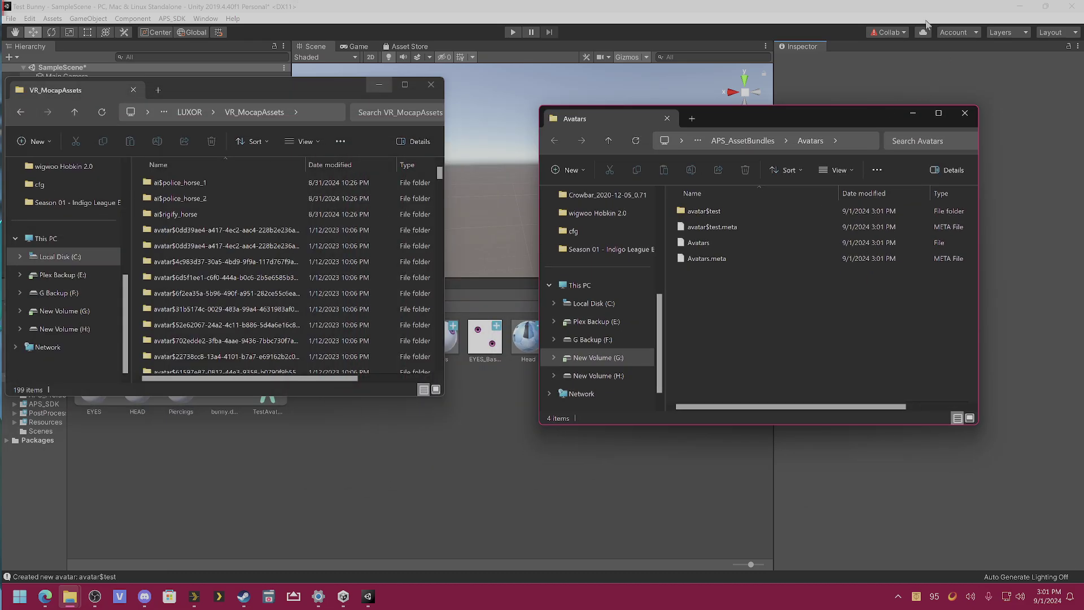
pyautogui.click(1071, 6)
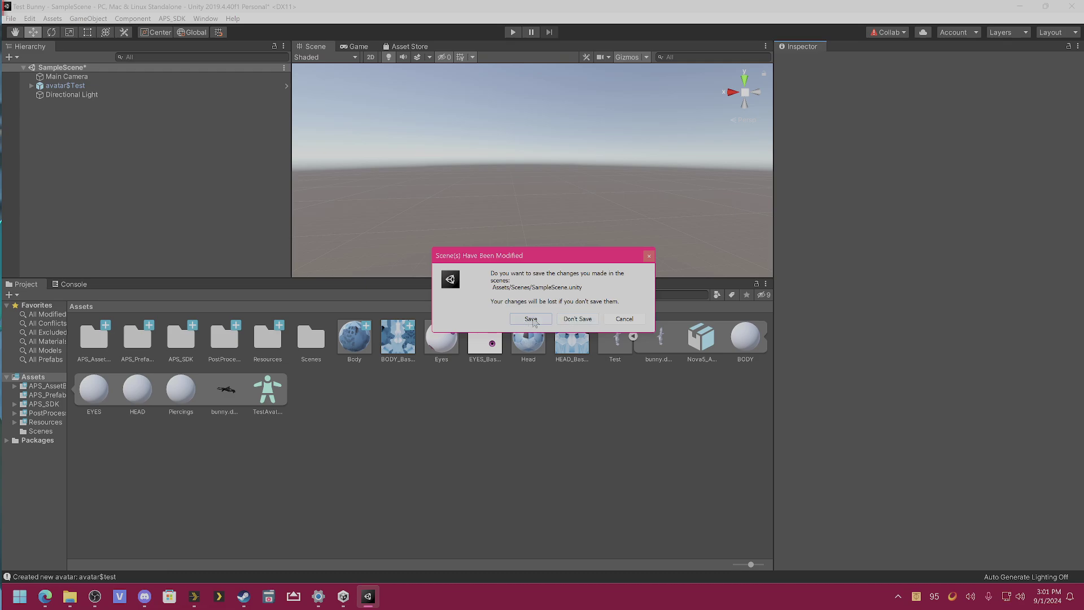
pyautogui.click(575, 319)
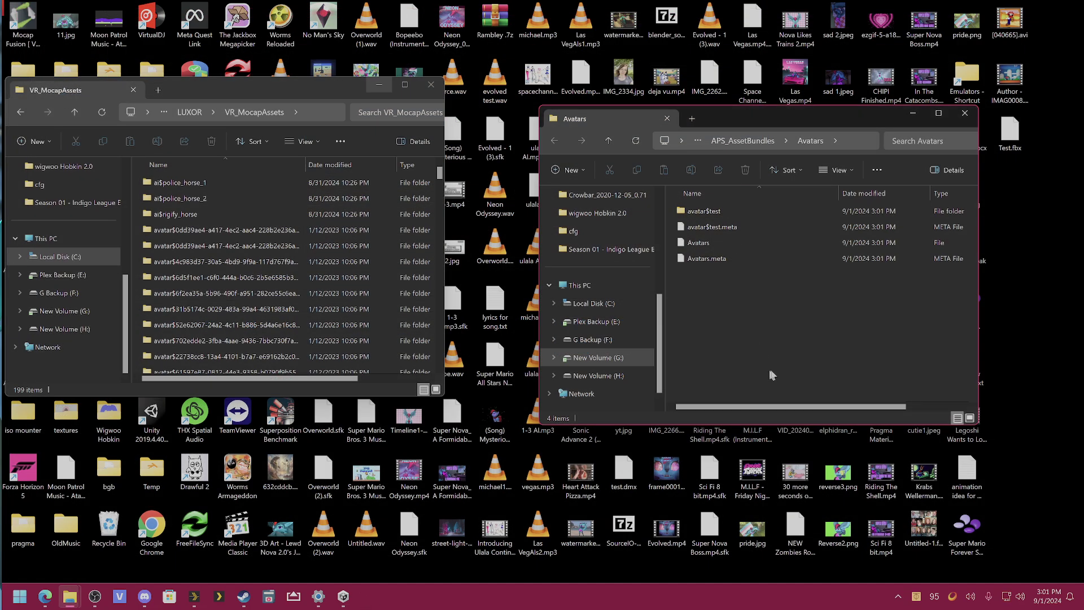
# Copy all four avatar$test files into VR_MocapAssets, replacing the existing same-named files
pyautogui.moveTo(772, 370); pyautogui.dragTo(135, 215)
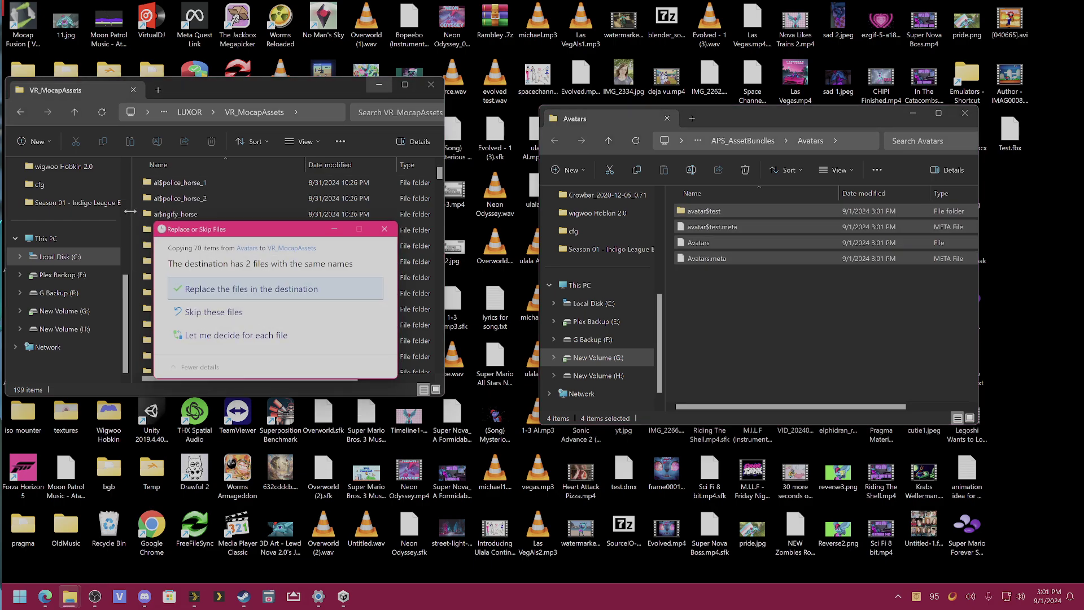
pyautogui.click(289, 289)
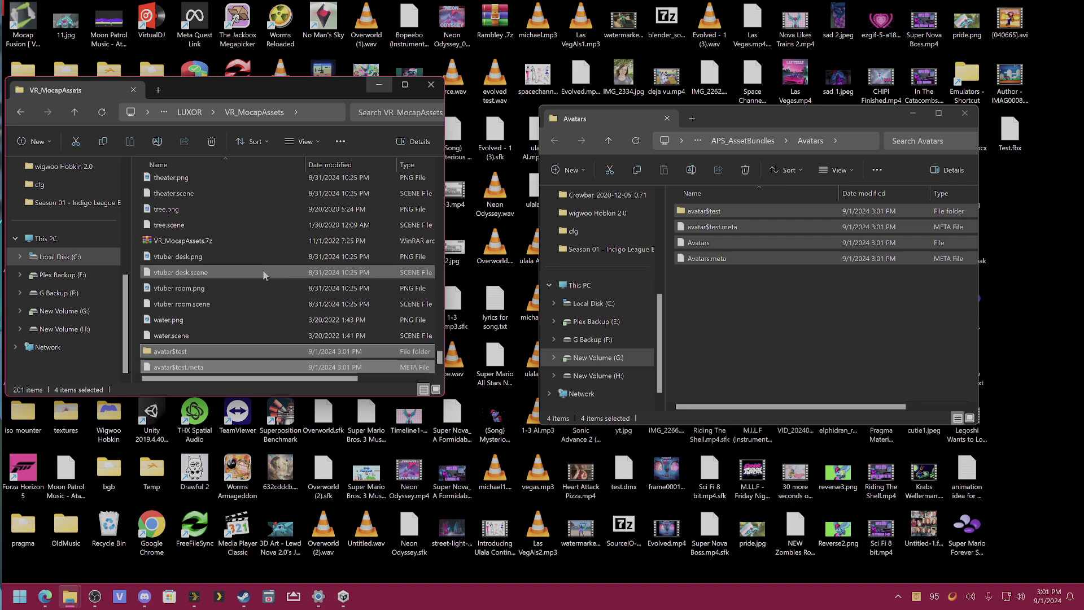
pyautogui.click(243, 596)
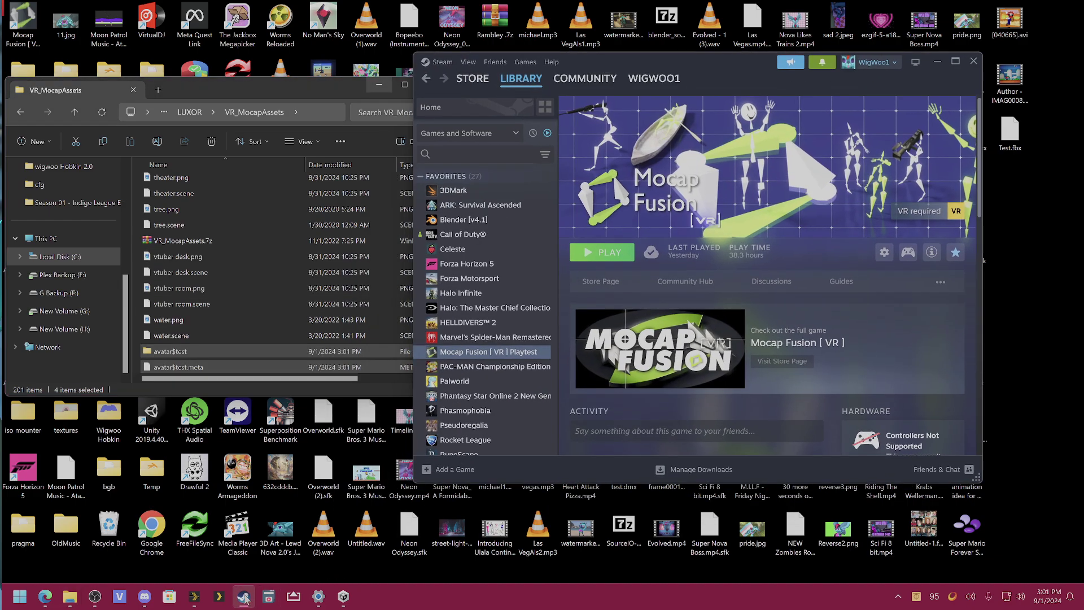
# Launch Mocap Fusion [ VR ] with PLAY on its Steam library page
pyautogui.click(584, 255)
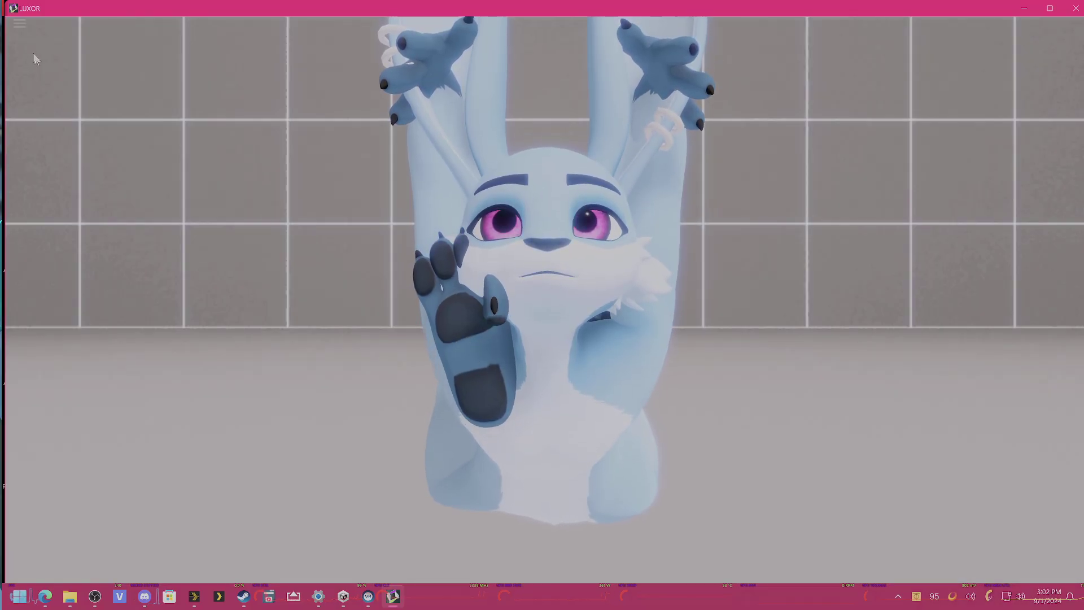
# Enlarge the main menu panel, go to Avatars, and load the Test avatar
pyautogui.click(19, 26)
pyautogui.click(19, 42)
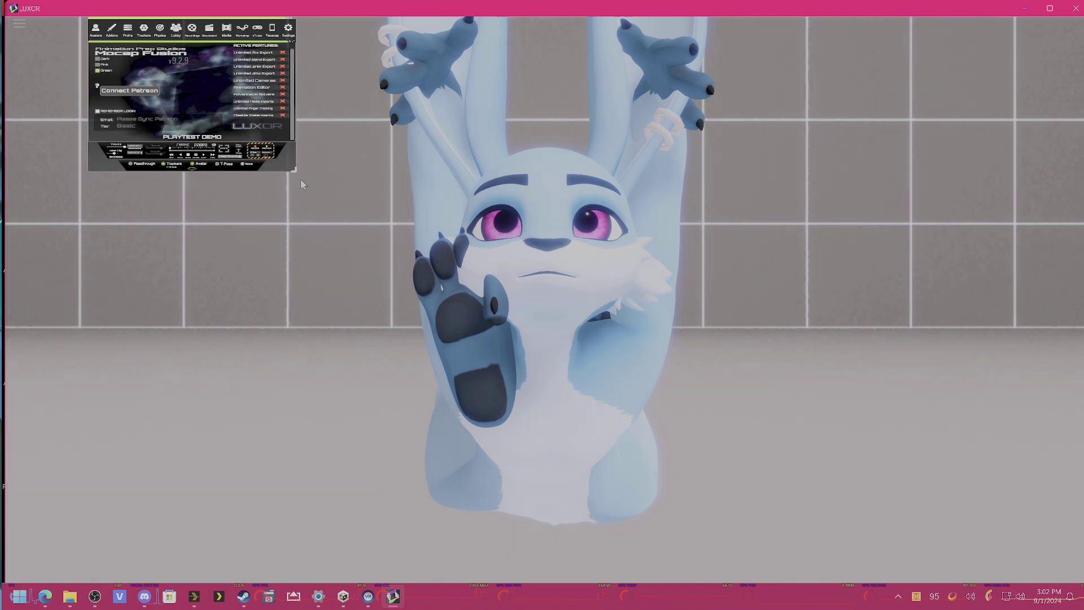
pyautogui.moveTo(295, 171); pyautogui.dragTo(658, 511)
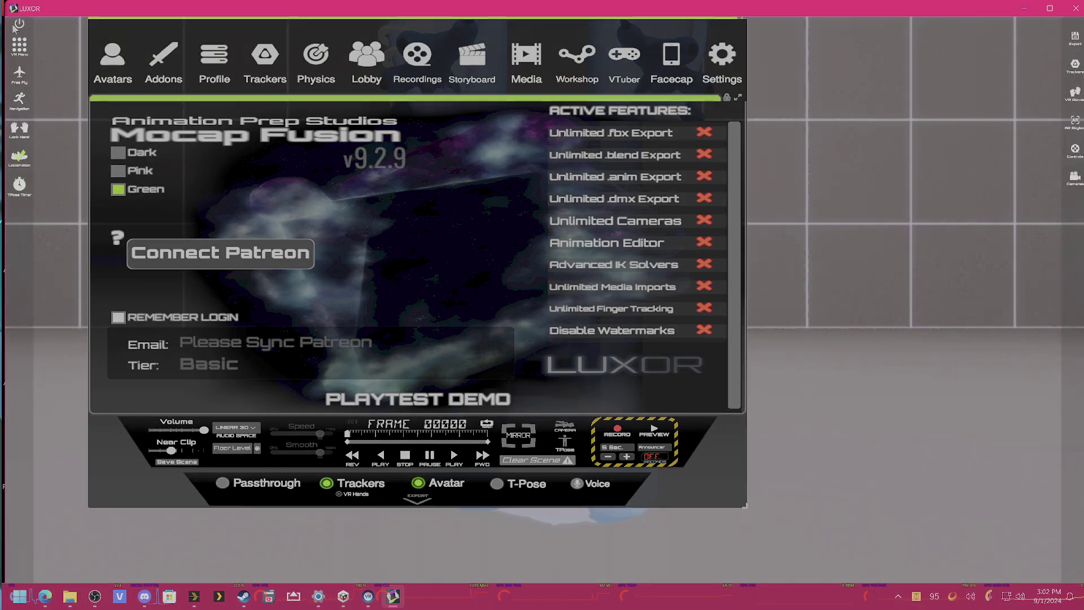
pyautogui.click(21, 25)
pyautogui.click(19, 42)
pyautogui.click(112, 56)
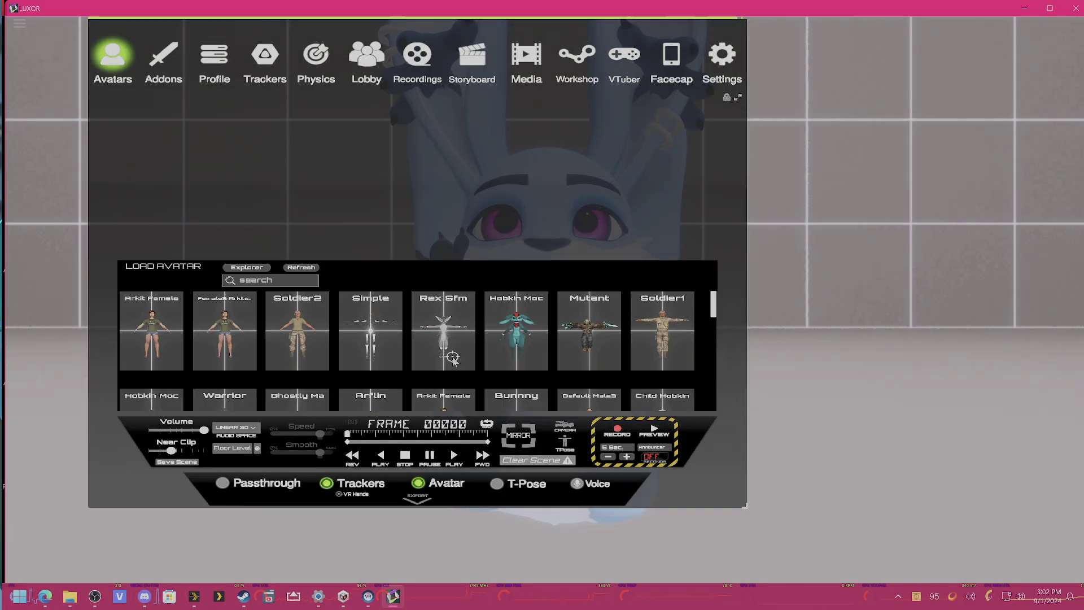
pyautogui.scroll(-1, 446, 331)
pyautogui.scroll(-5, 446, 330)
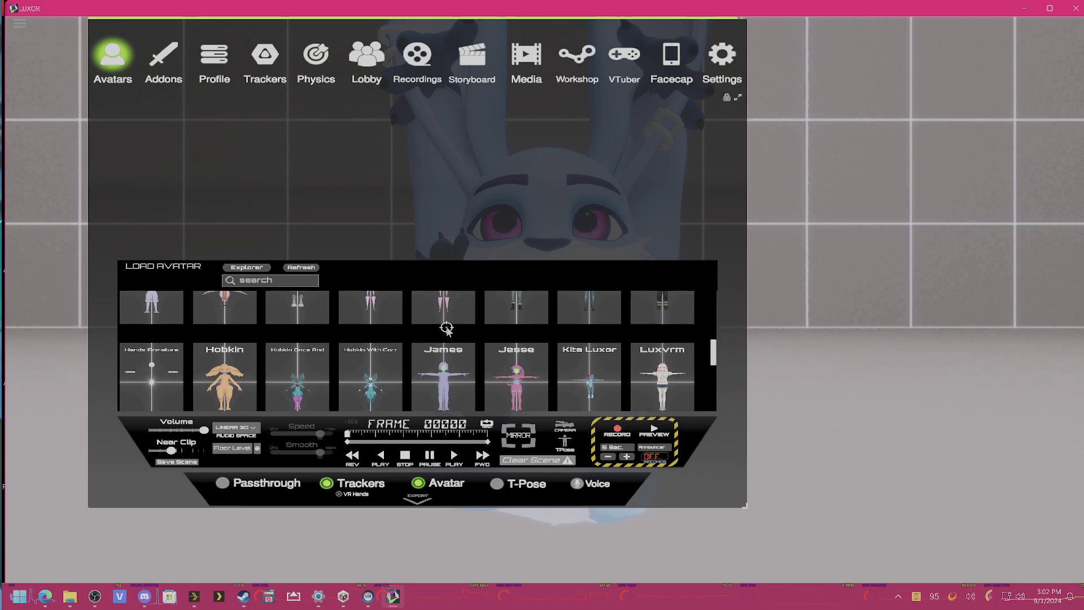
pyautogui.scroll(-6, 446, 329)
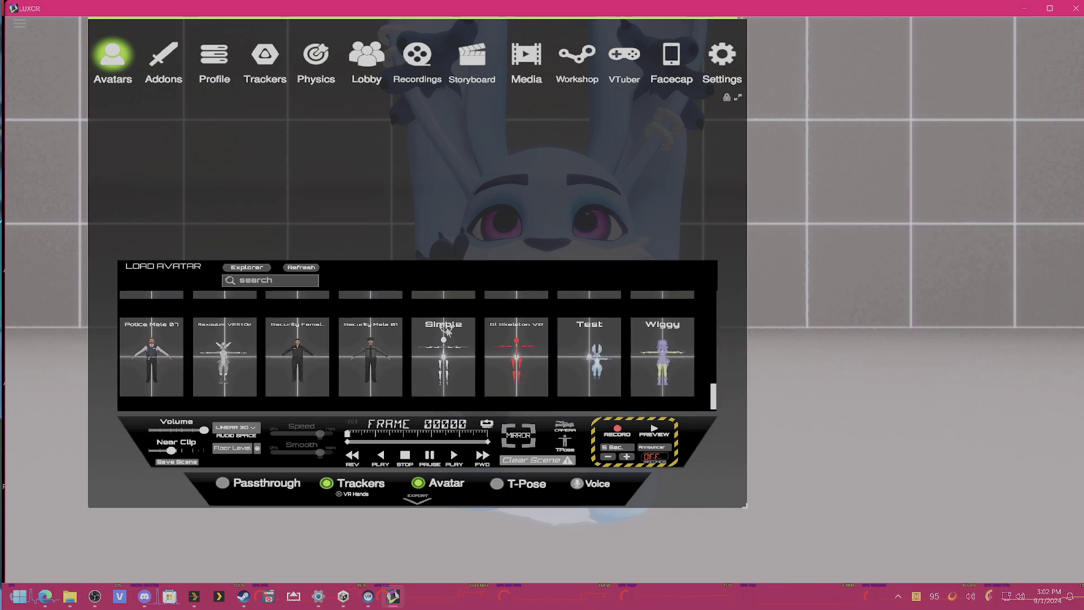
pyautogui.click(589, 364)
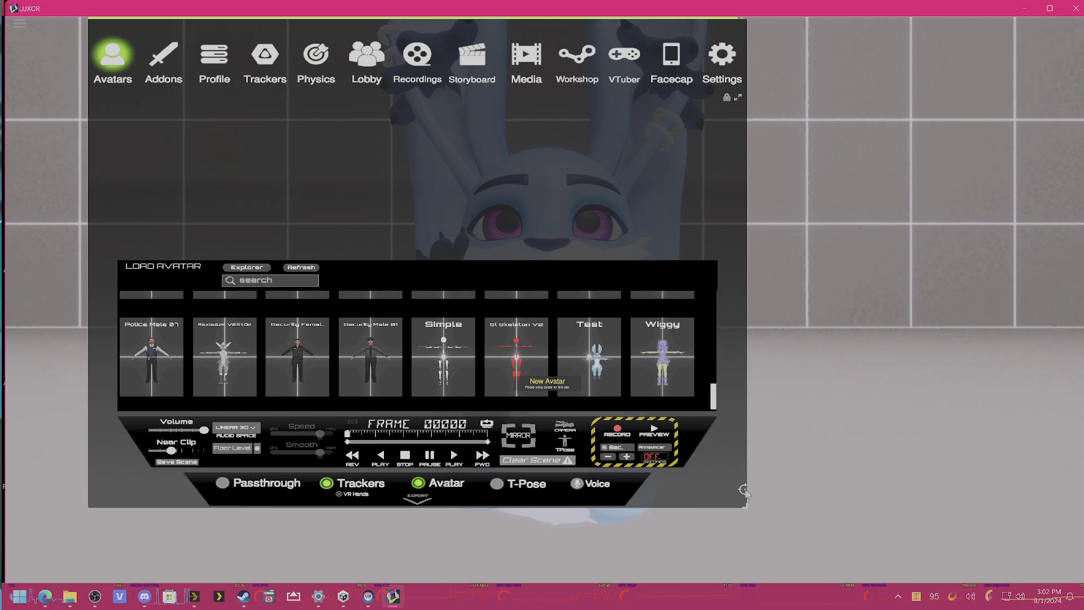
# Resize the menu panel smaller so the blue bunny avatar is visible
pyautogui.moveTo(744, 506); pyautogui.dragTo(424, 268)
pyautogui.scroll(-10, 618, 224)
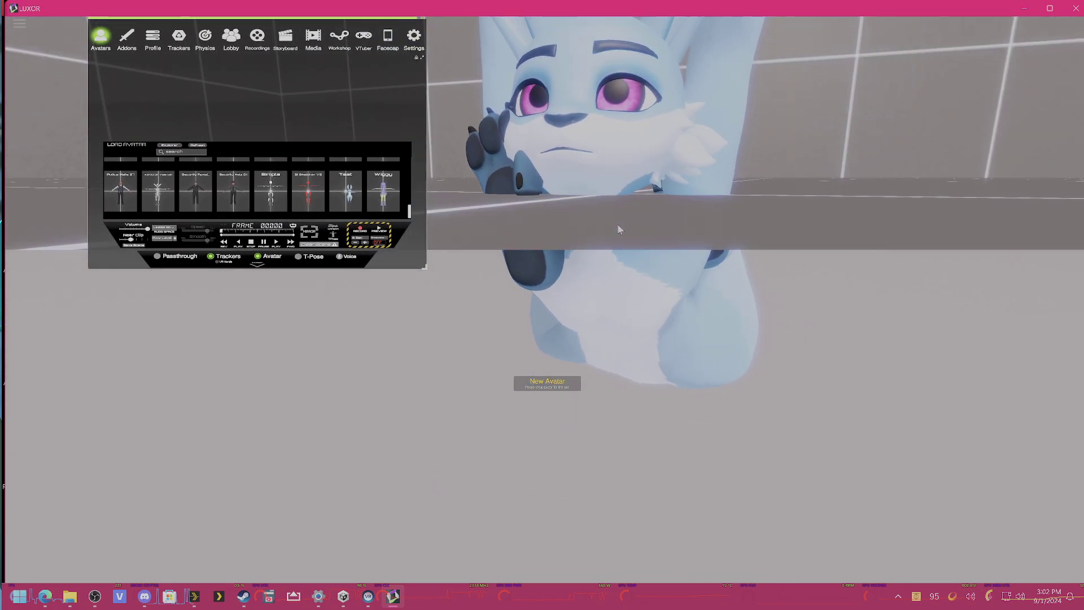
pyautogui.scroll(10, 609, 227)
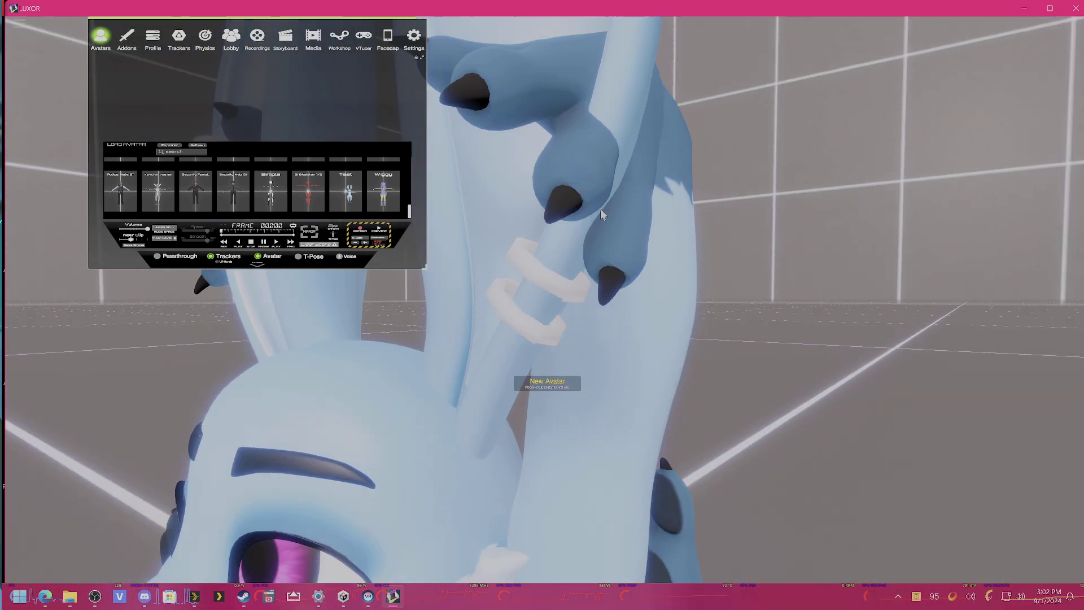
pyautogui.scroll(-8, 601, 208)
pyautogui.scroll(4, 635, 200)
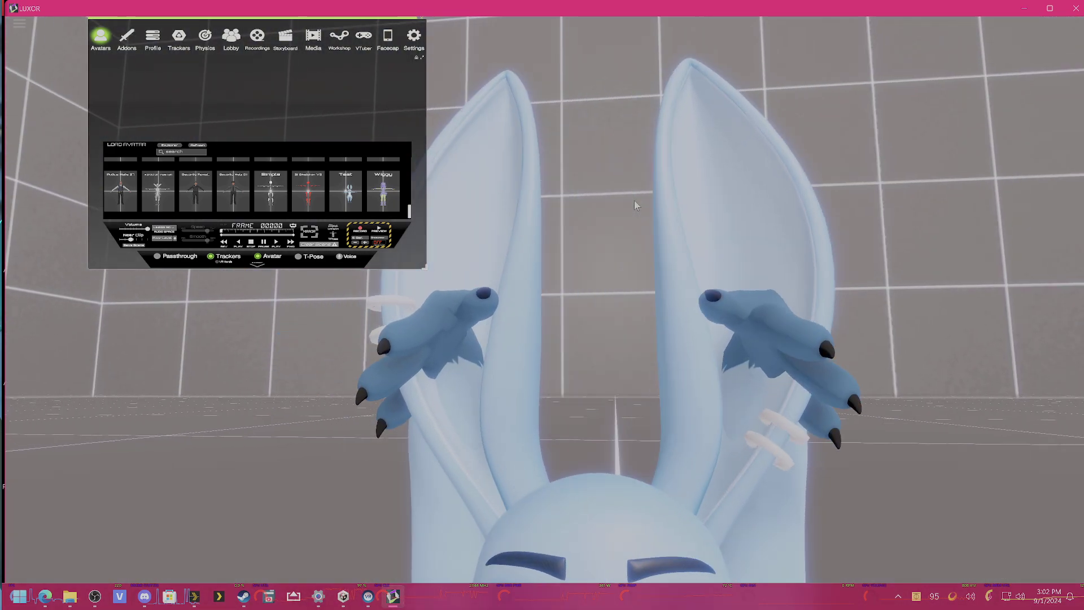
pyautogui.scroll(-5, 629, 253)
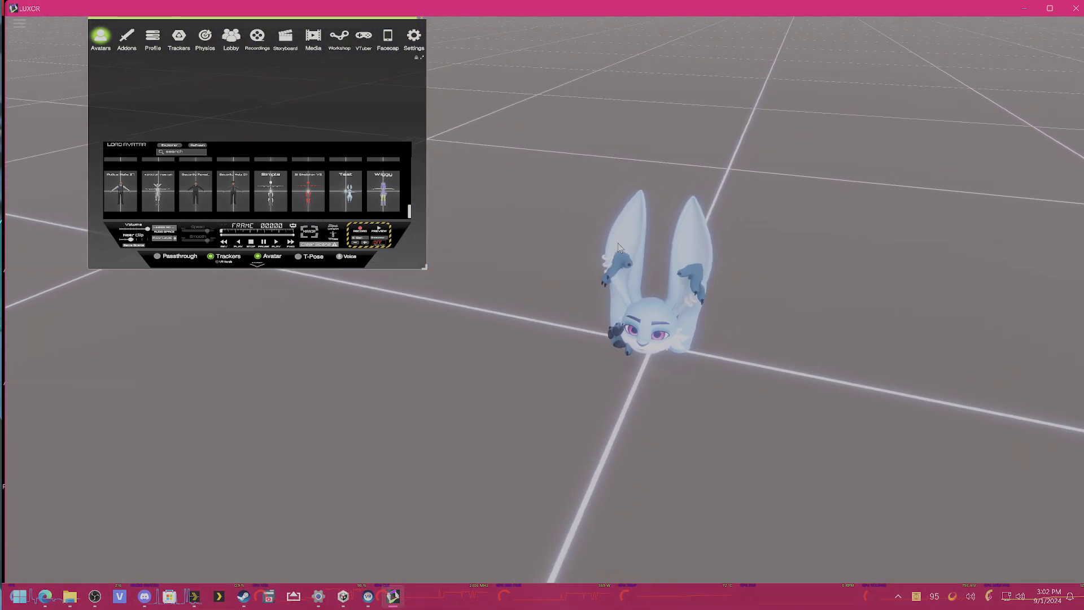
pyautogui.scroll(-2, 618, 247)
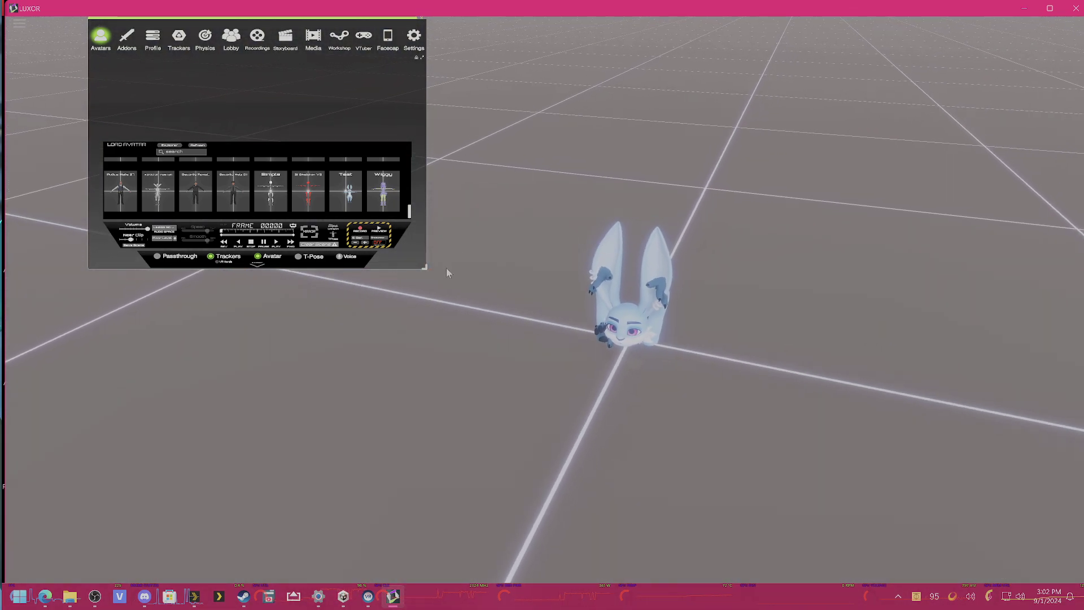
pyautogui.moveTo(424, 268); pyautogui.dragTo(478, 434)
pyautogui.scroll(5, 339, 413)
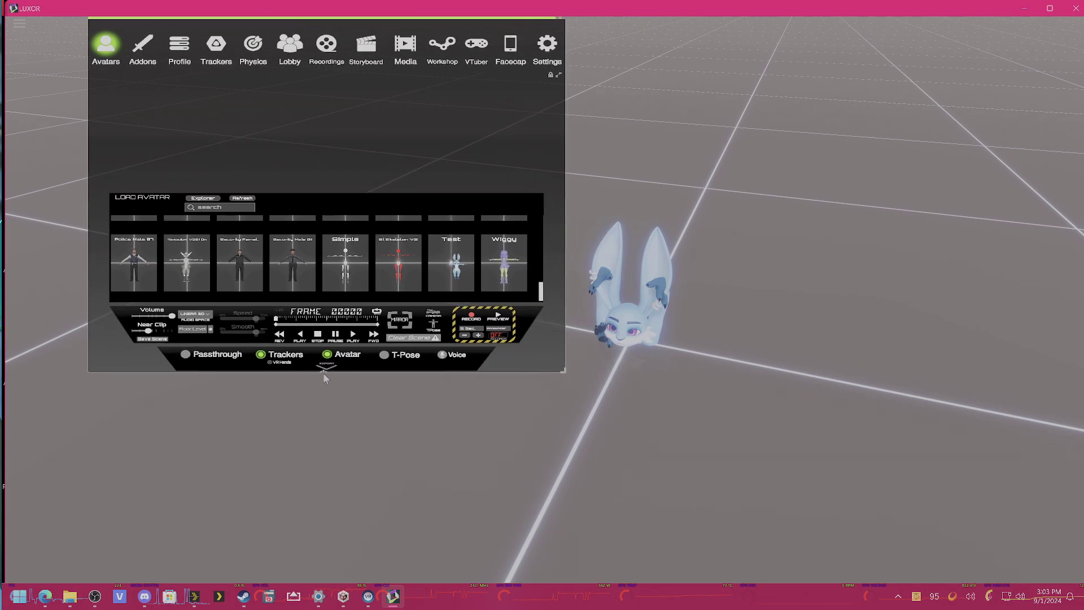
pyautogui.moveTo(323, 373); pyautogui.dragTo(317, 350)
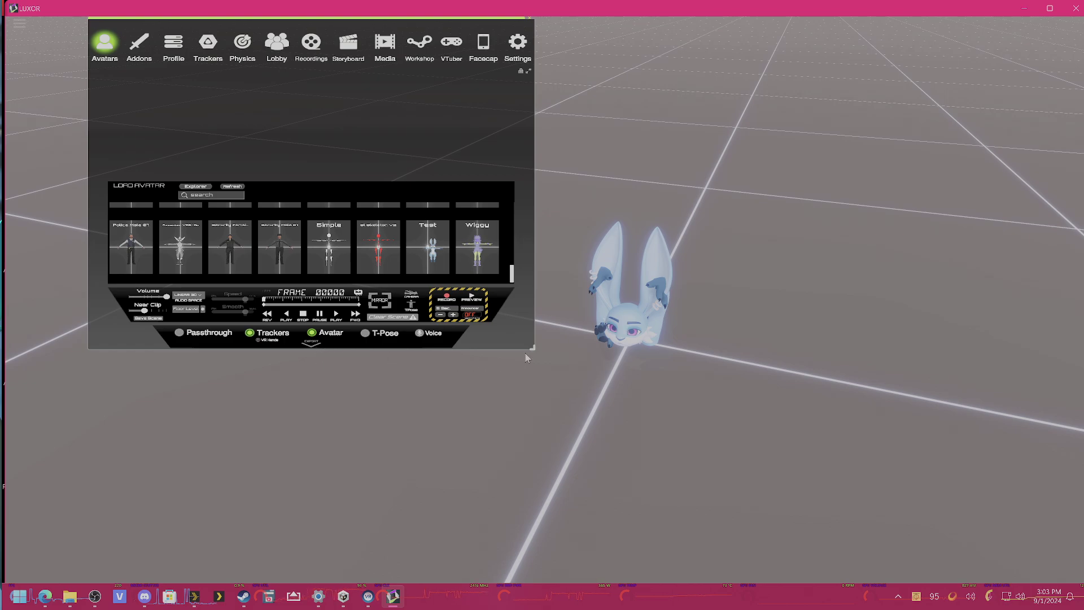
pyautogui.moveTo(533, 350); pyautogui.dragTo(495, 321)
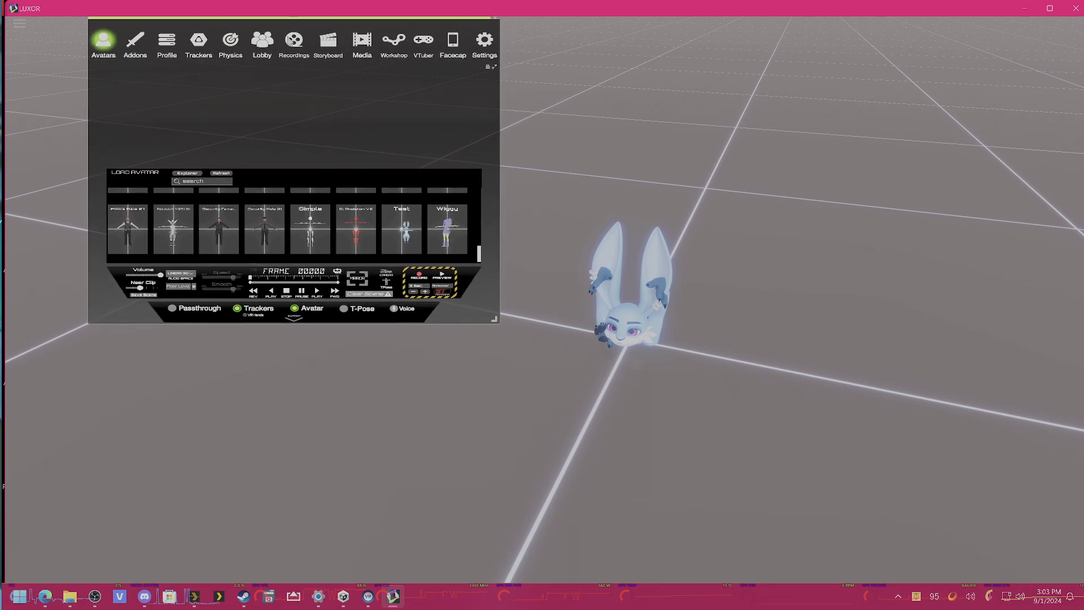
# Bring up Discord and open the Animation Prep Studios #report-bugs channel
pyautogui.click(145, 596)
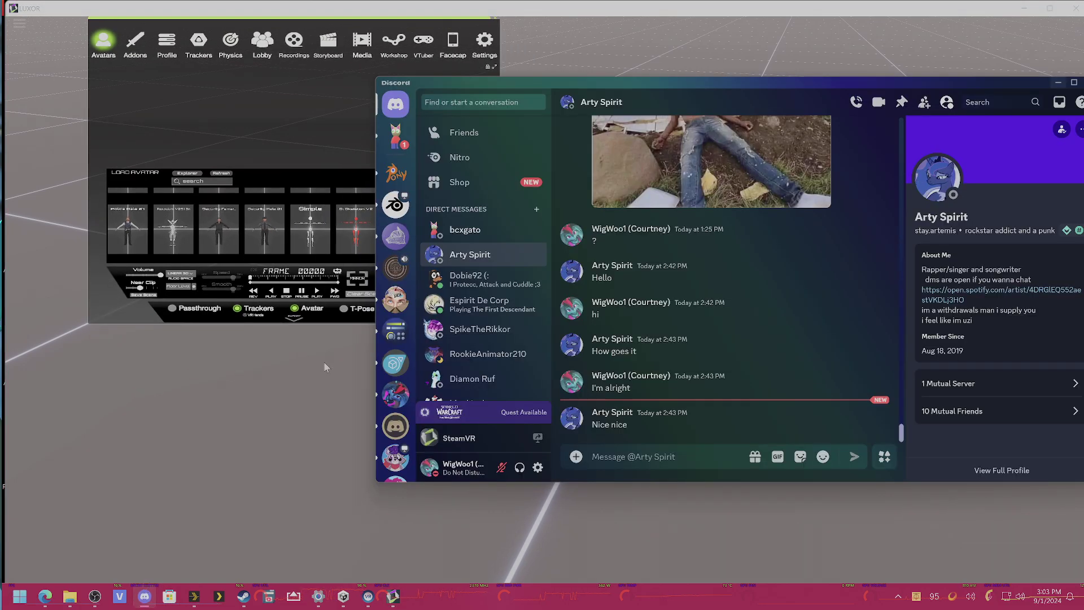
pyautogui.scroll(-10, 396, 287)
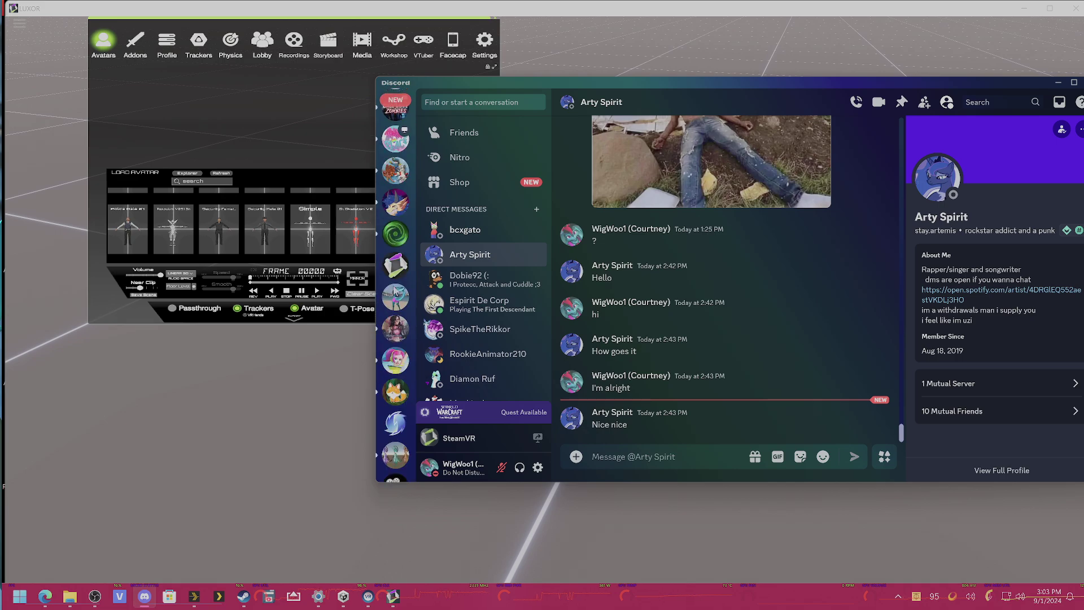
pyautogui.click(394, 309)
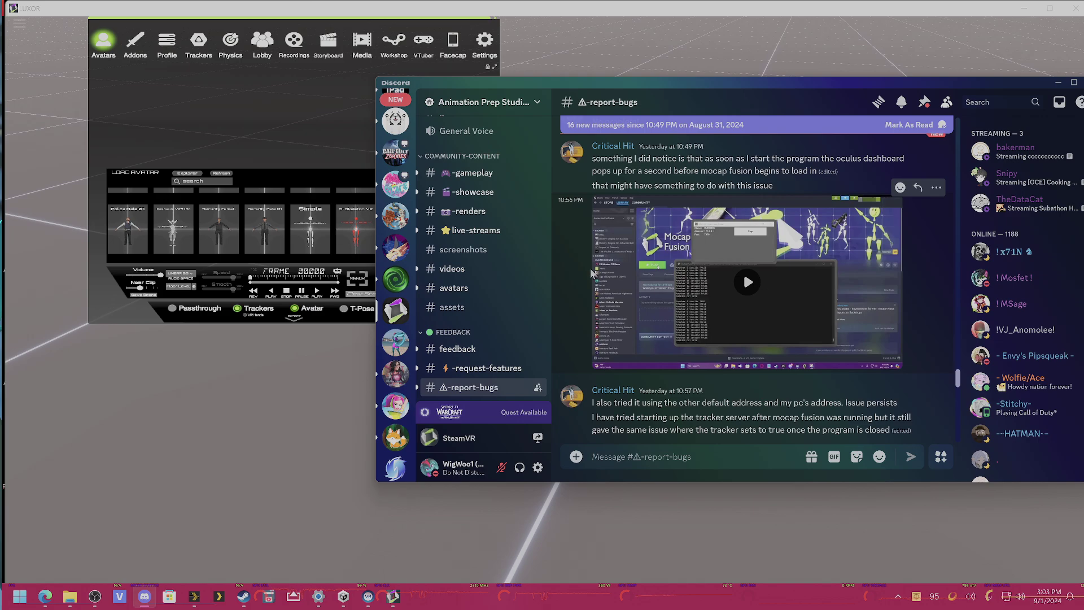
pyautogui.moveTo(144, 595)
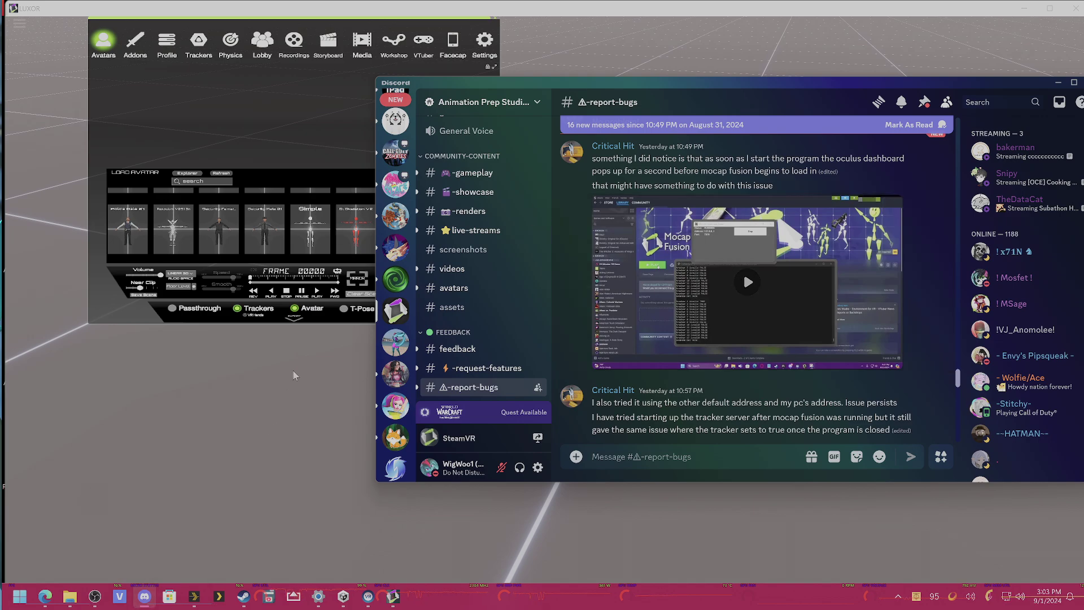